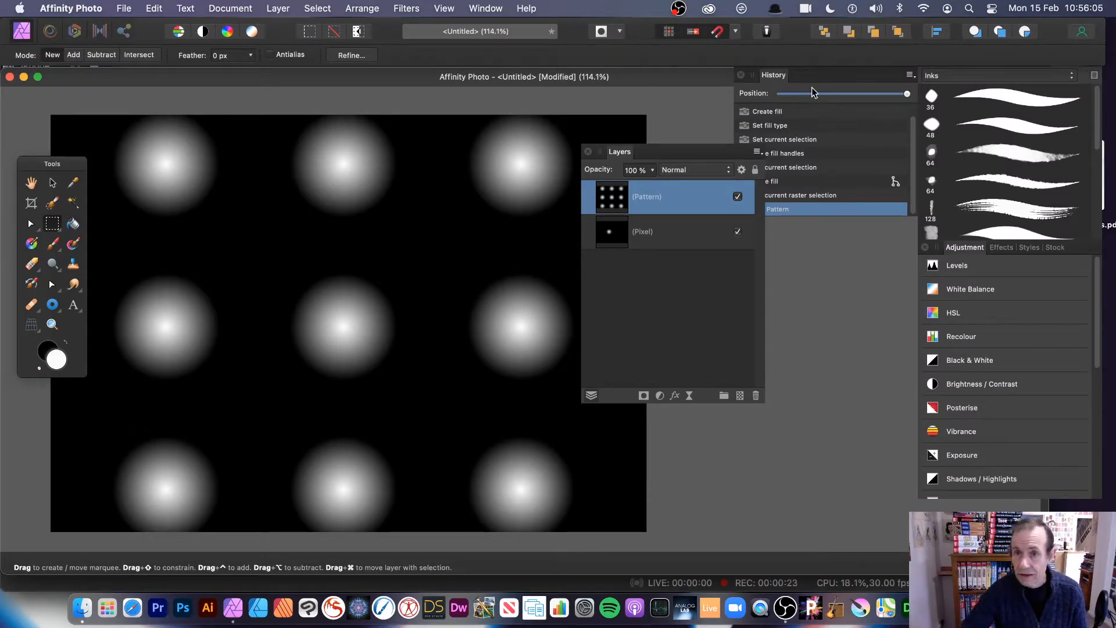
- Rewind the History panel to the very start, clearing all earlier work
left_click_drag(812, 93, 778, 93)
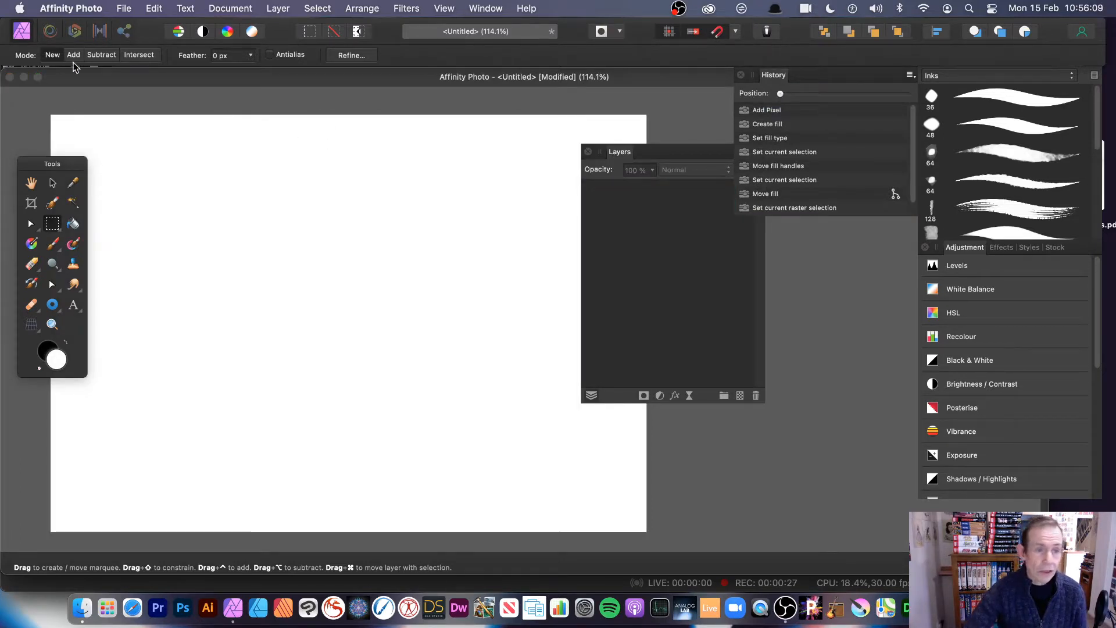
- Add a new empty Pixel layer and select the Gradient tool
left_click(272, 8)
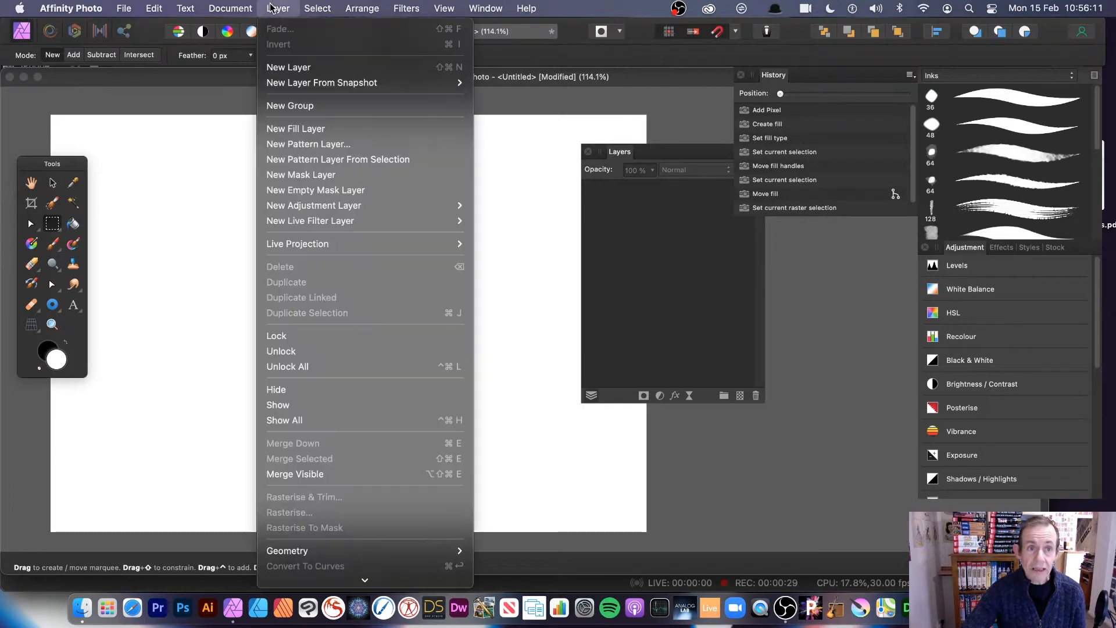
left_click(276, 69)
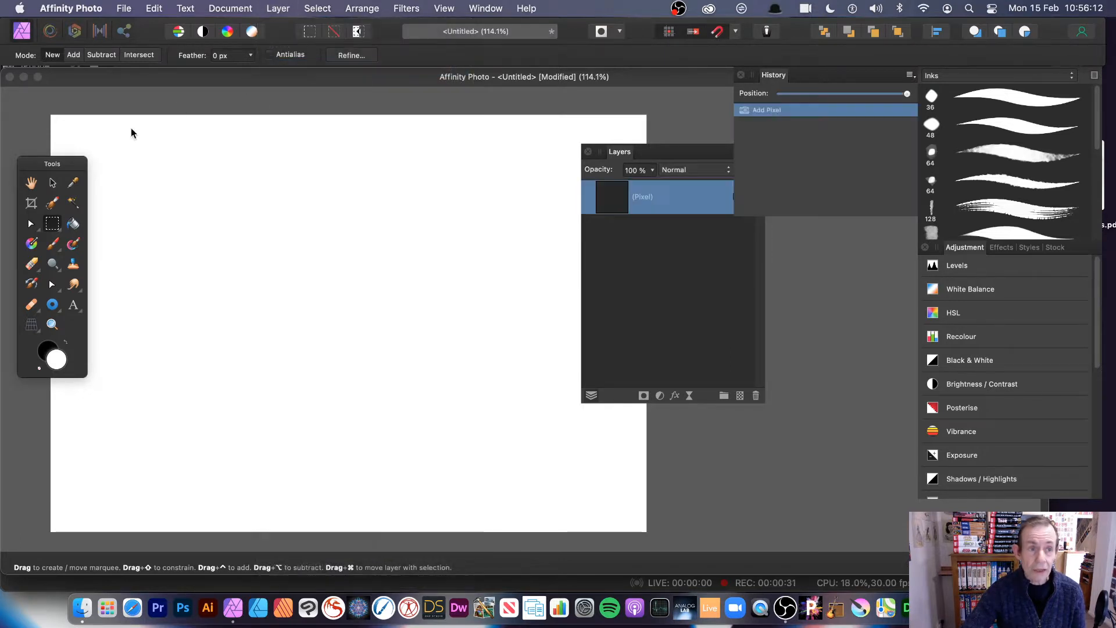
left_click(33, 244)
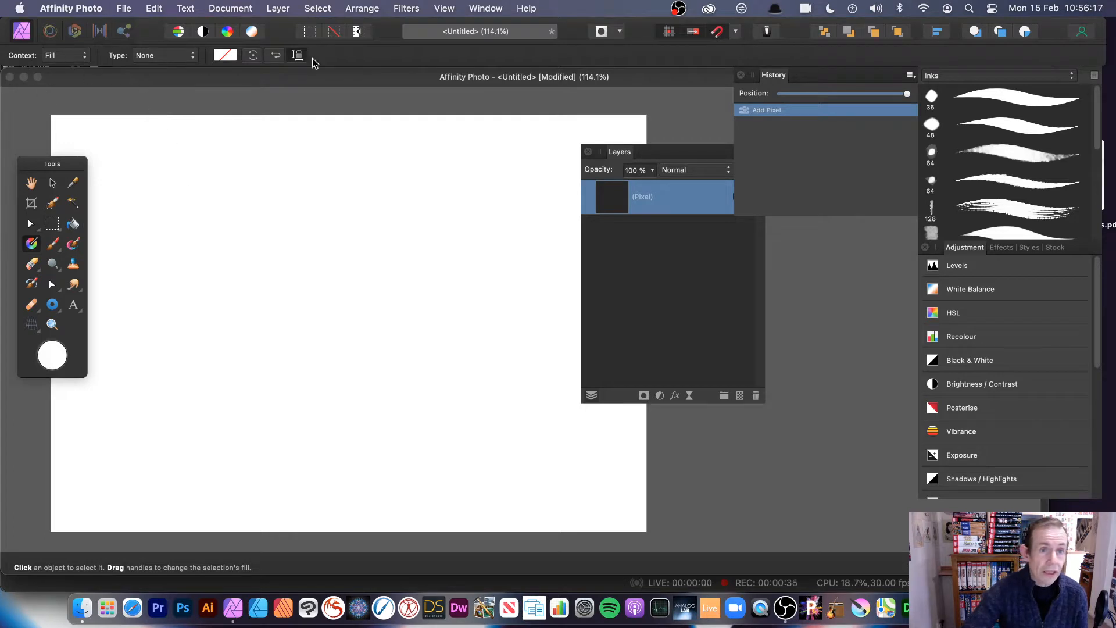
left_click(445, 10)
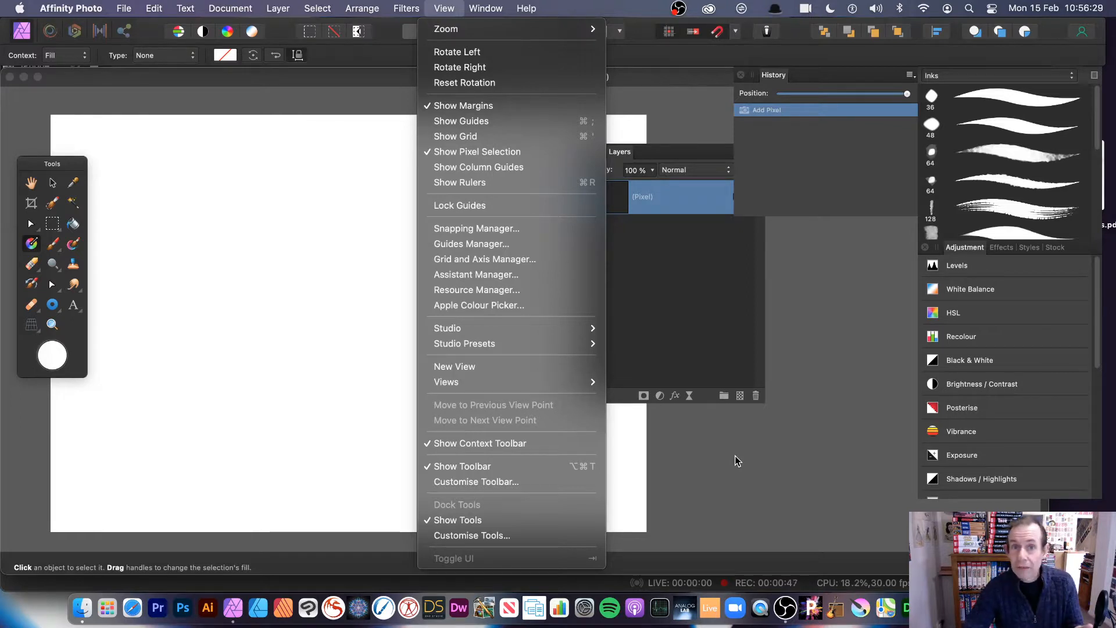
left_click(759, 465)
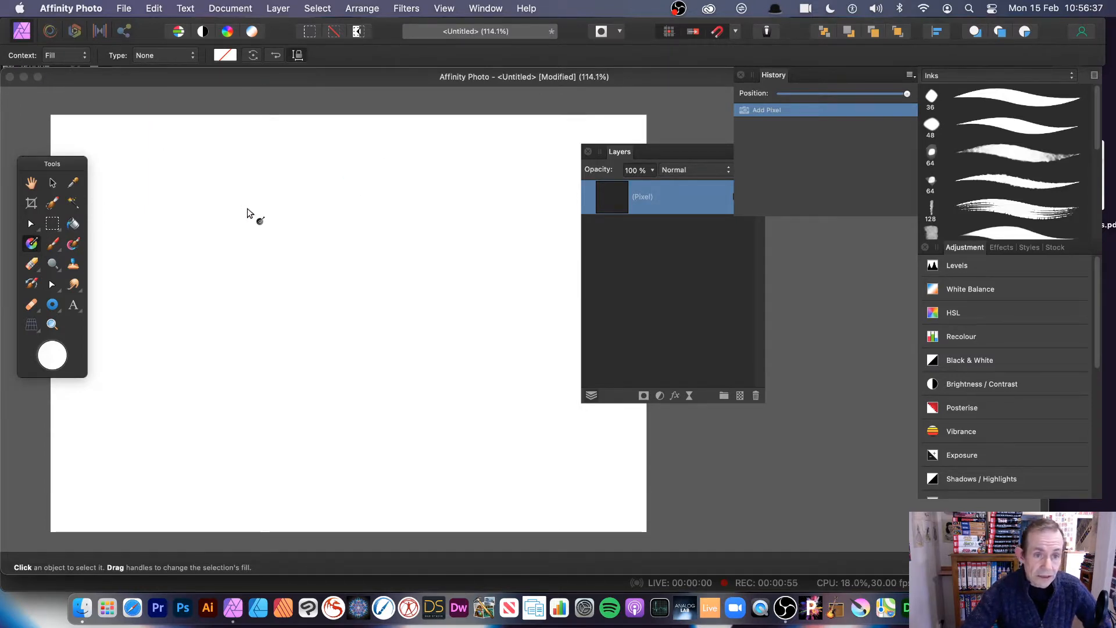
- Draw a white-to-black elliptical gradient and shrink it into a small centred sphere
left_click_drag(247, 208, 445, 350)
left_click(166, 55)
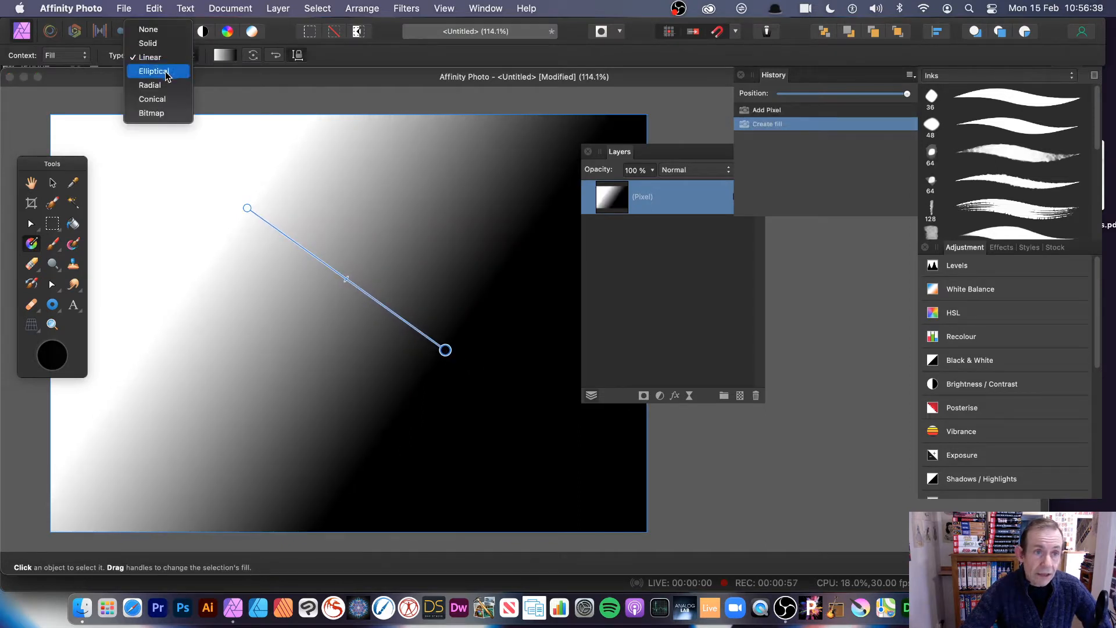
left_click(166, 71)
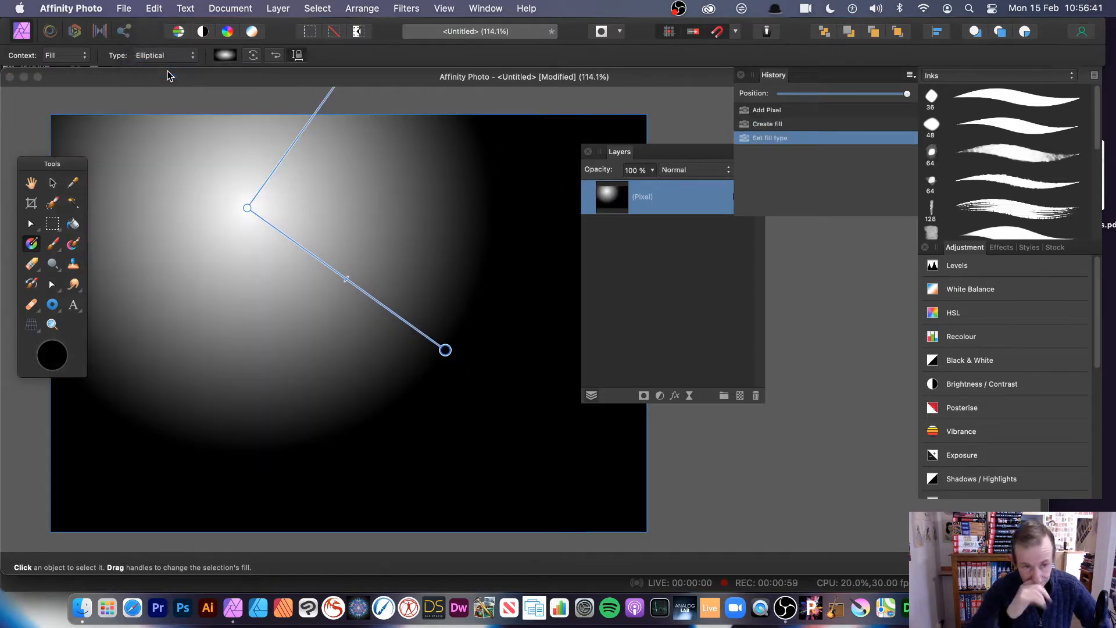
left_click_drag(249, 205, 349, 342)
left_click_drag(491, 142, 408, 252)
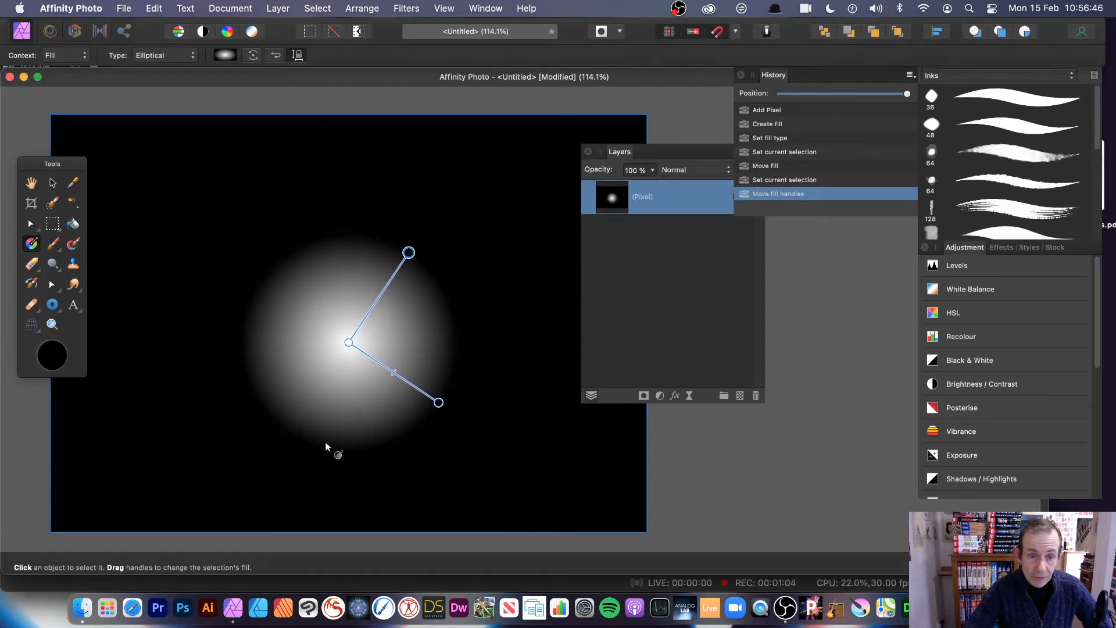
- Add a red colour stop partway along the gradient
left_click(383, 366)
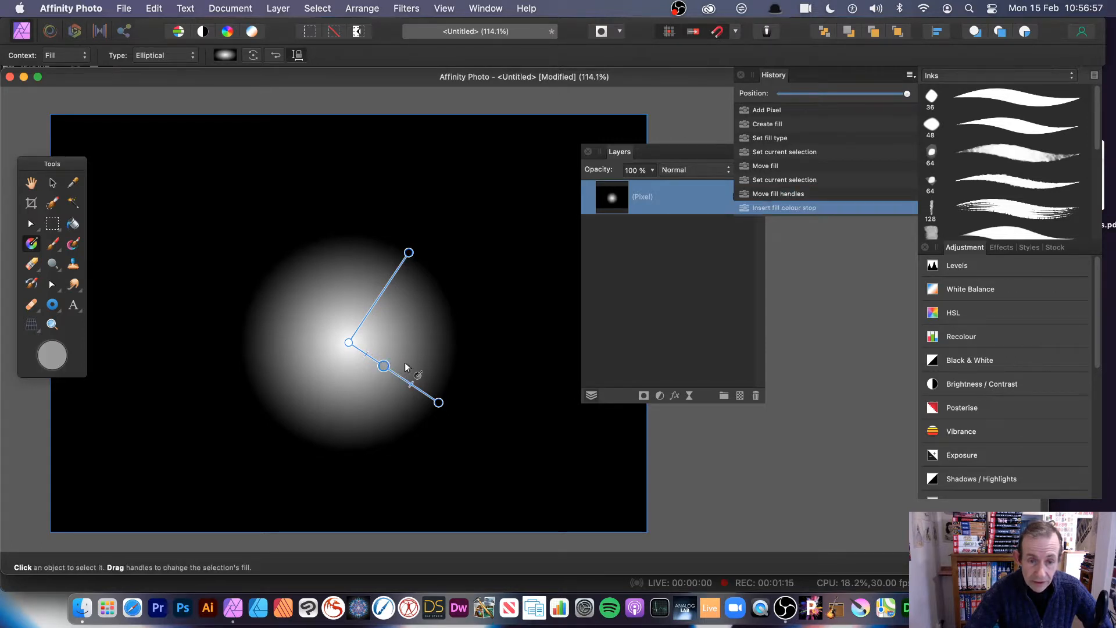
left_click(56, 359)
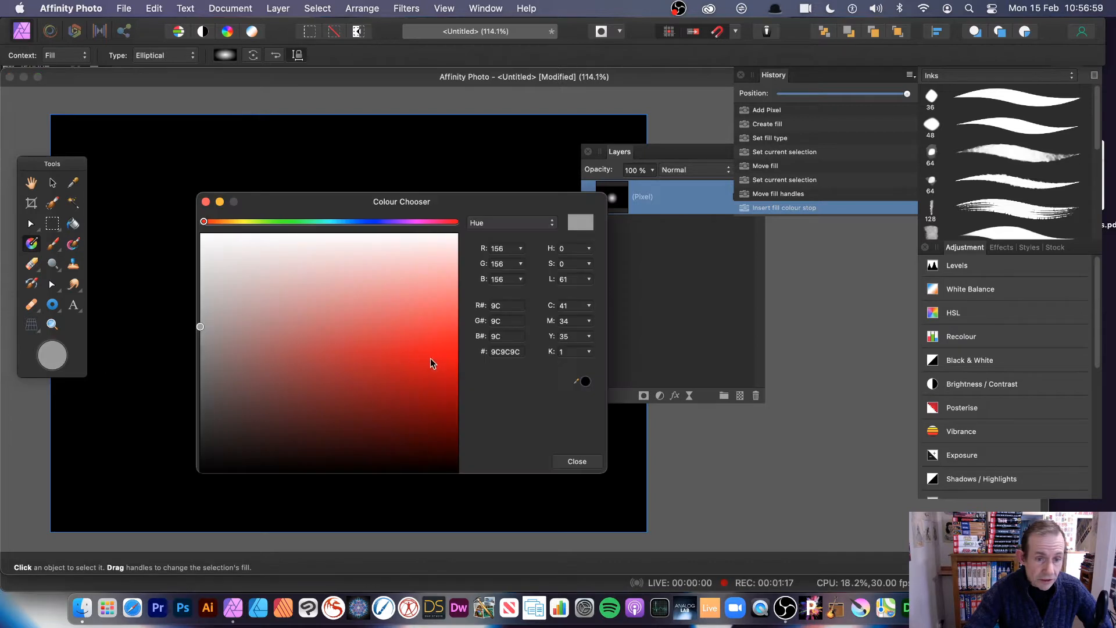
left_click(439, 370)
left_click(576, 460)
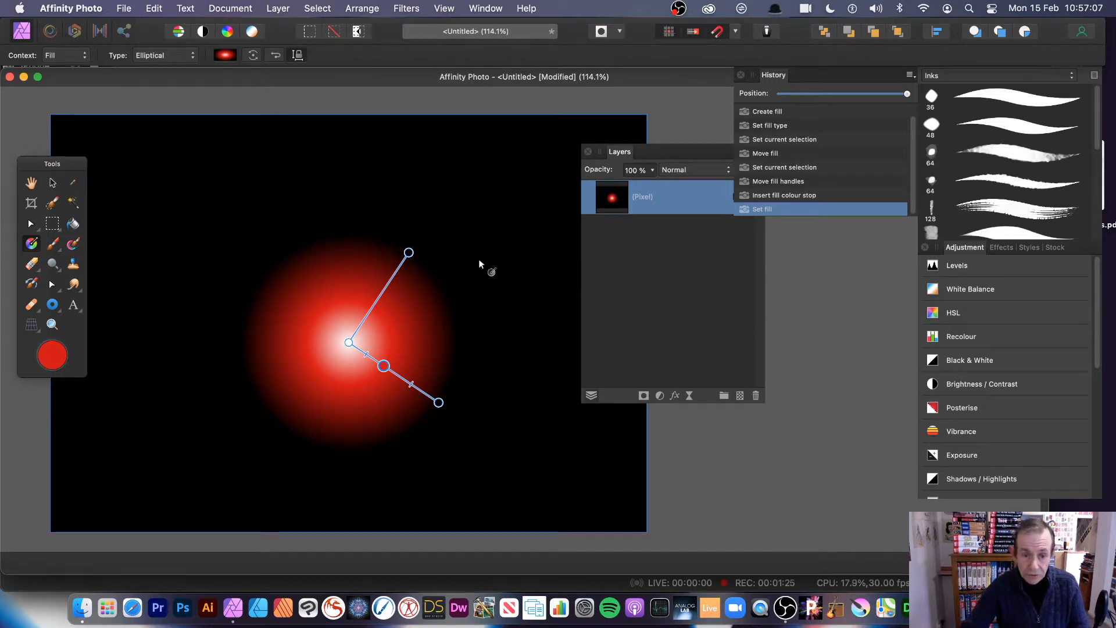
left_click(52, 223)
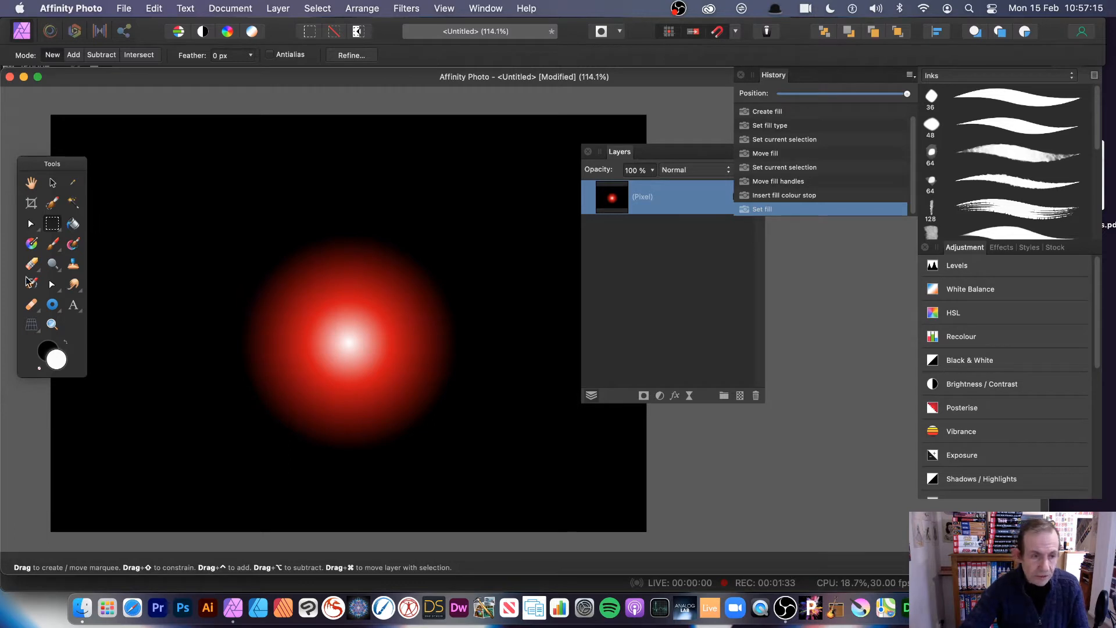
- Select a square around the red sphere and make a New Pattern Layer From Selection
left_click(53, 226)
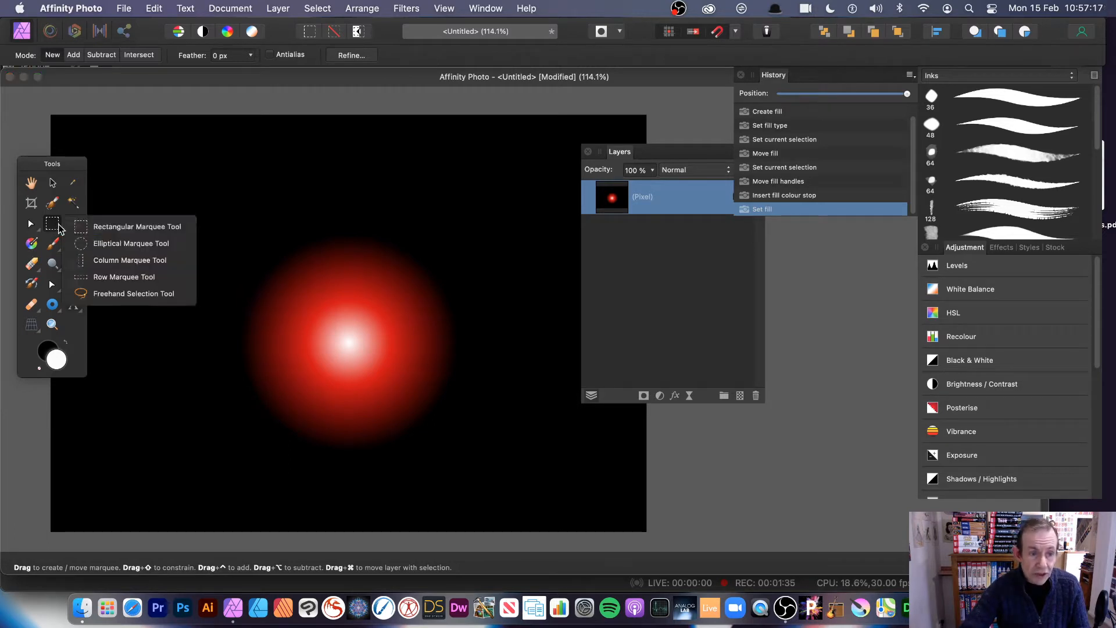
left_click(305, 199)
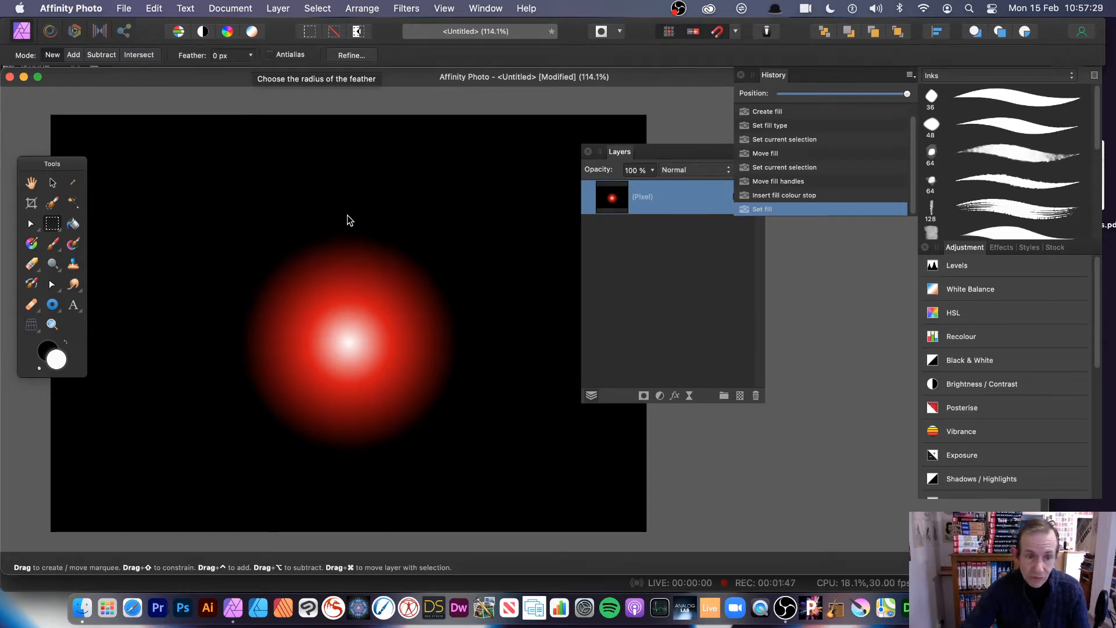
left_click_drag(224, 224, 489, 468)
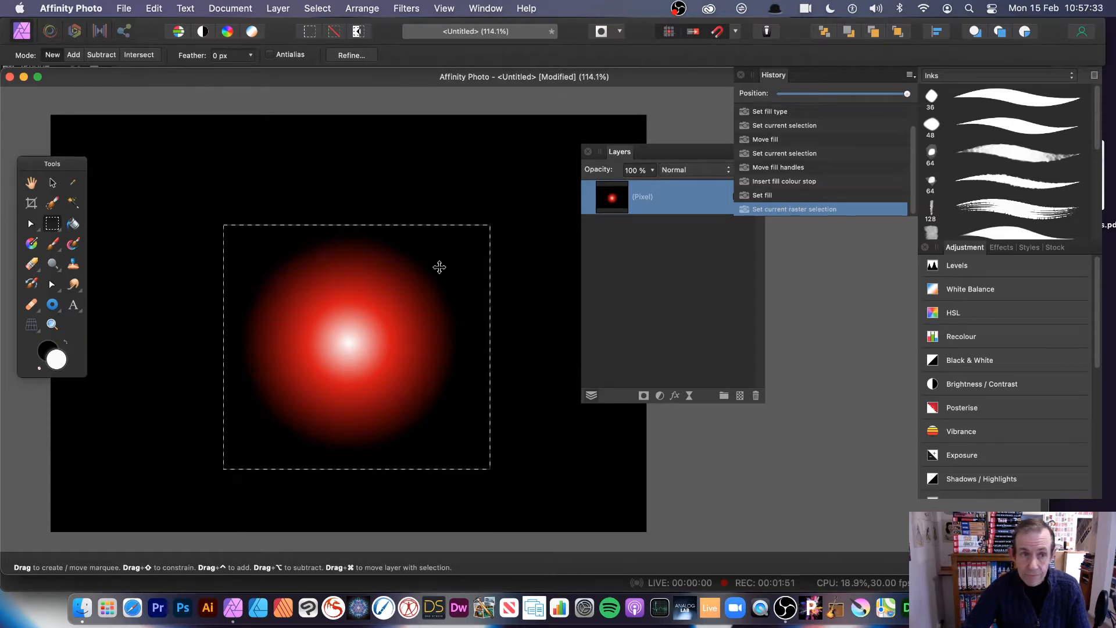
left_click(276, 8)
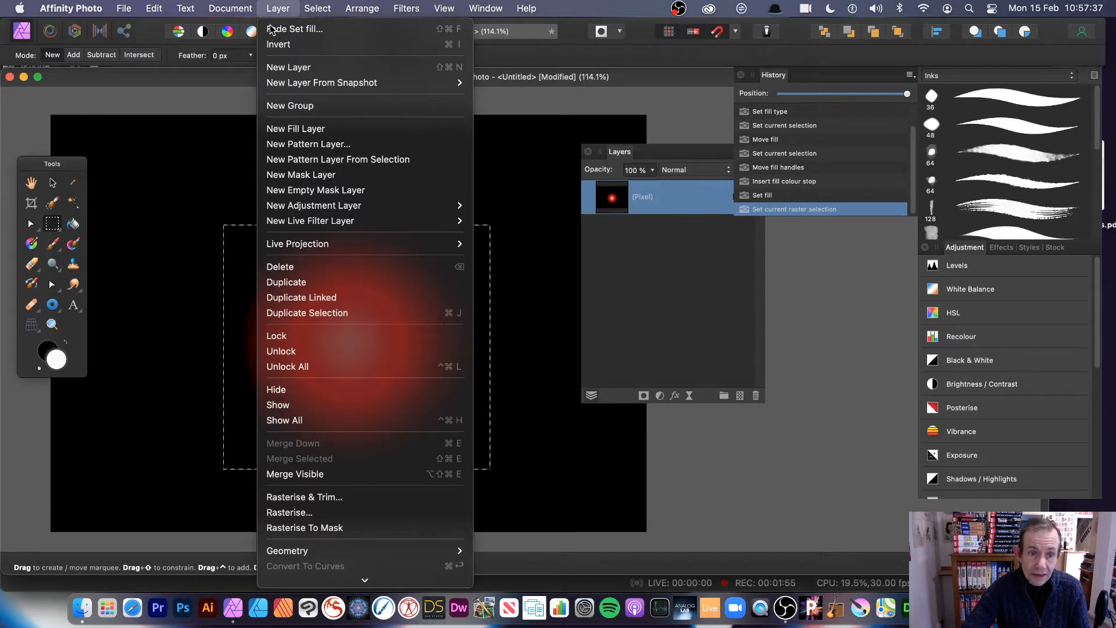
left_click(308, 162)
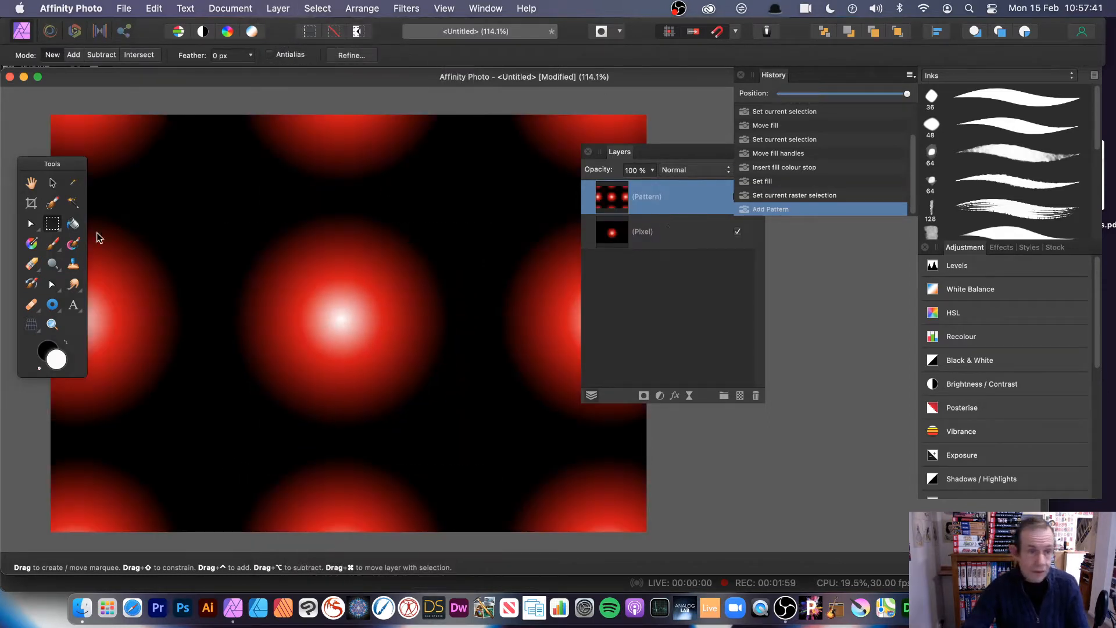
- Scale and shift the pattern tile so the spheres repeat more densely
key("v")
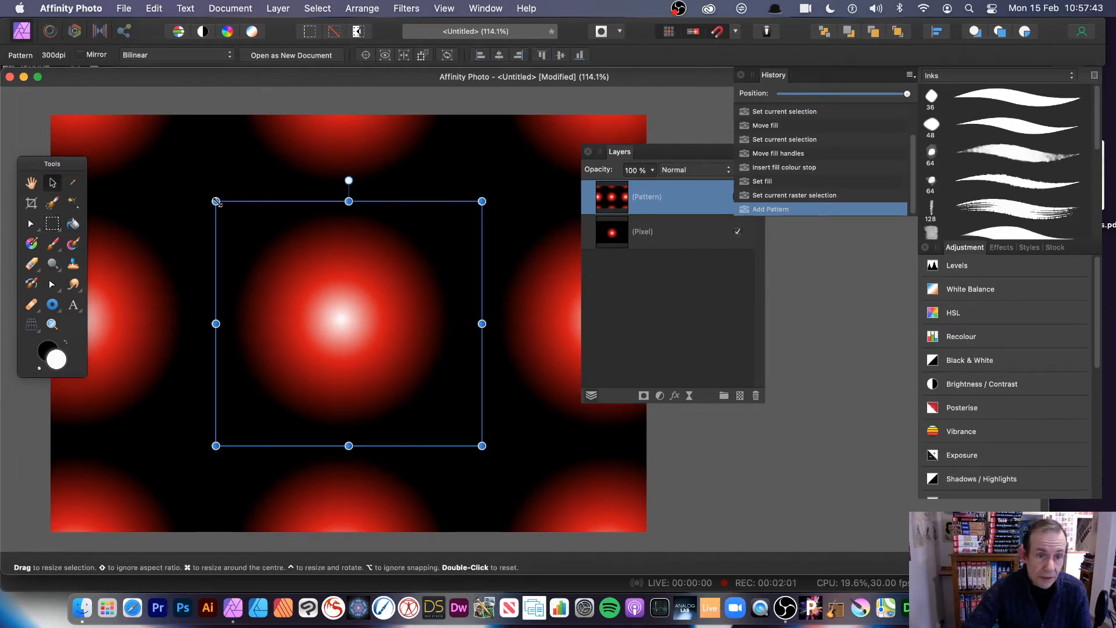
left_click_drag(215, 201, 386, 356)
left_click_drag(445, 402, 405, 329)
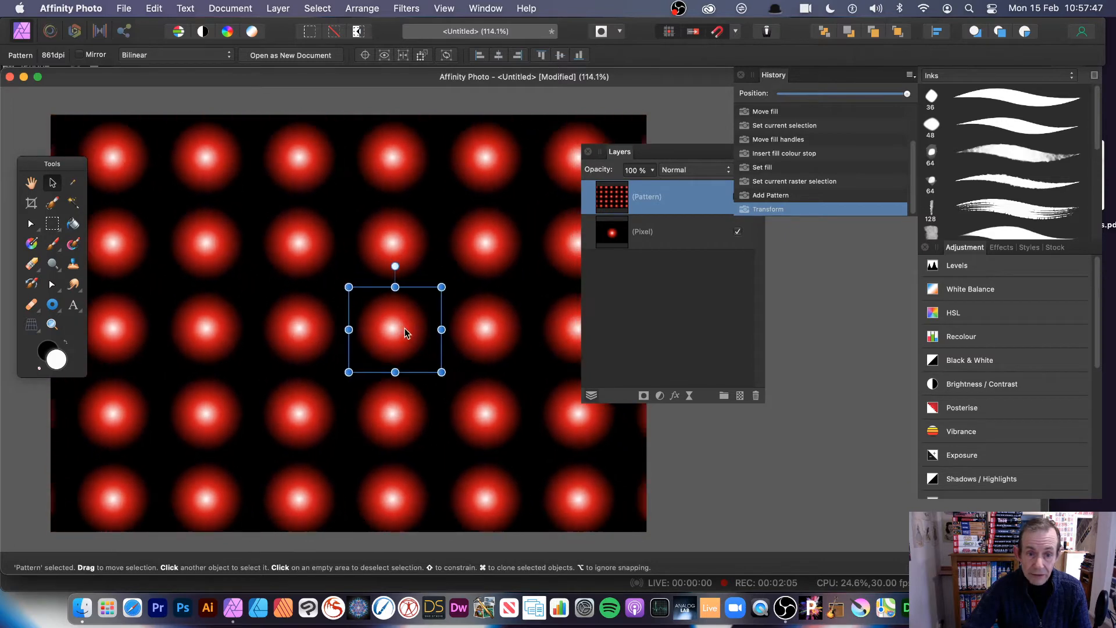
left_click_drag(349, 287, 369, 229)
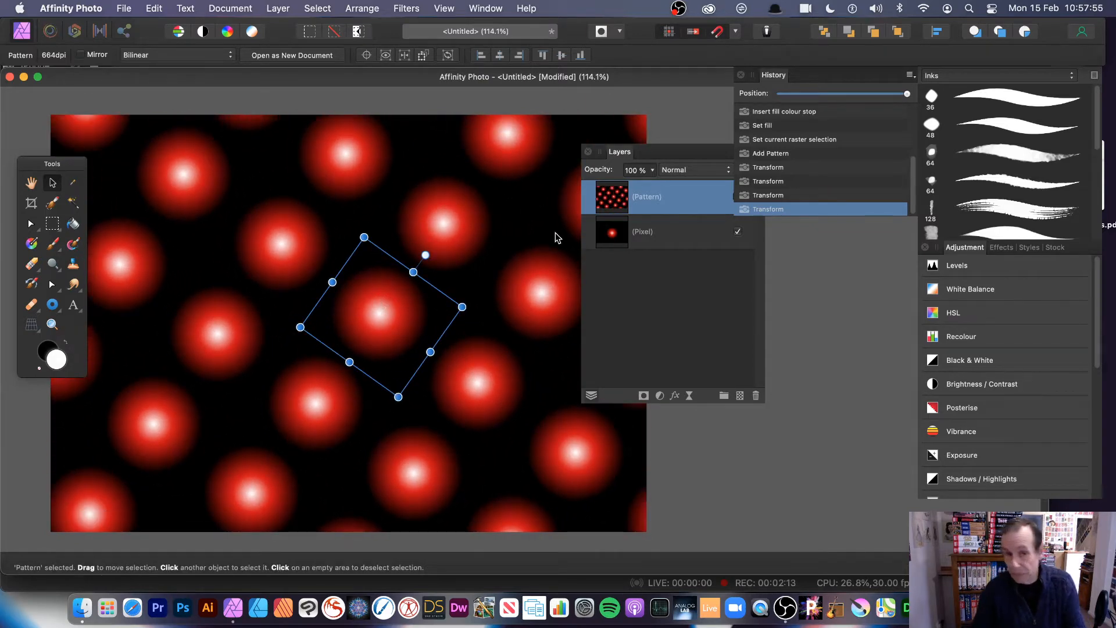
left_click_drag(398, 396, 352, 289)
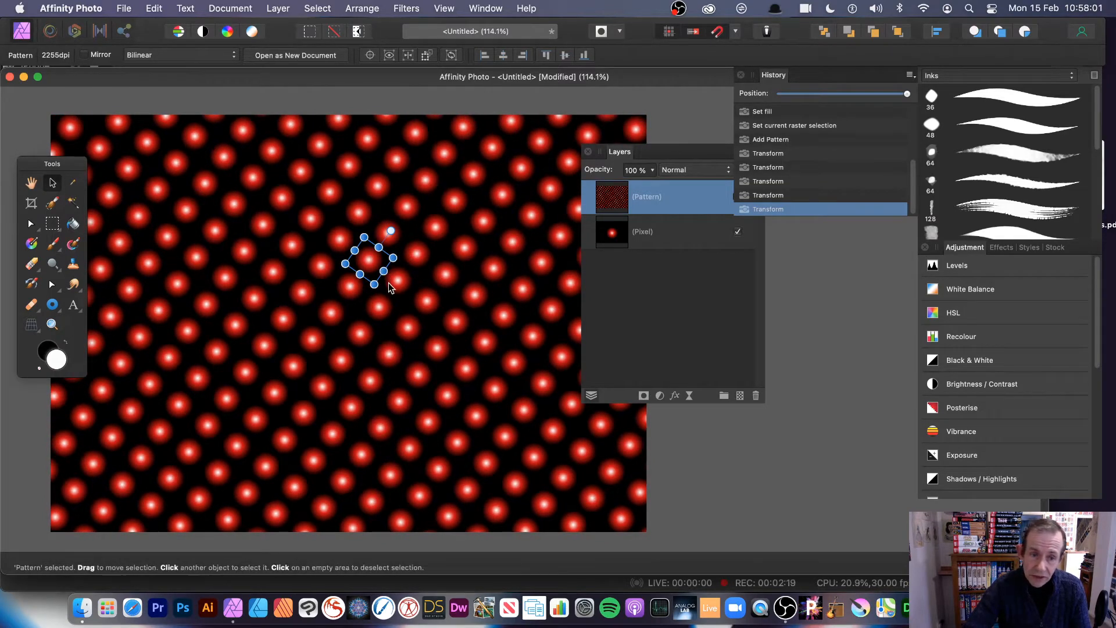
- Shear, stretch and rotate the tile into slanted diagonal red ellipses
left_click_drag(384, 272, 386, 286)
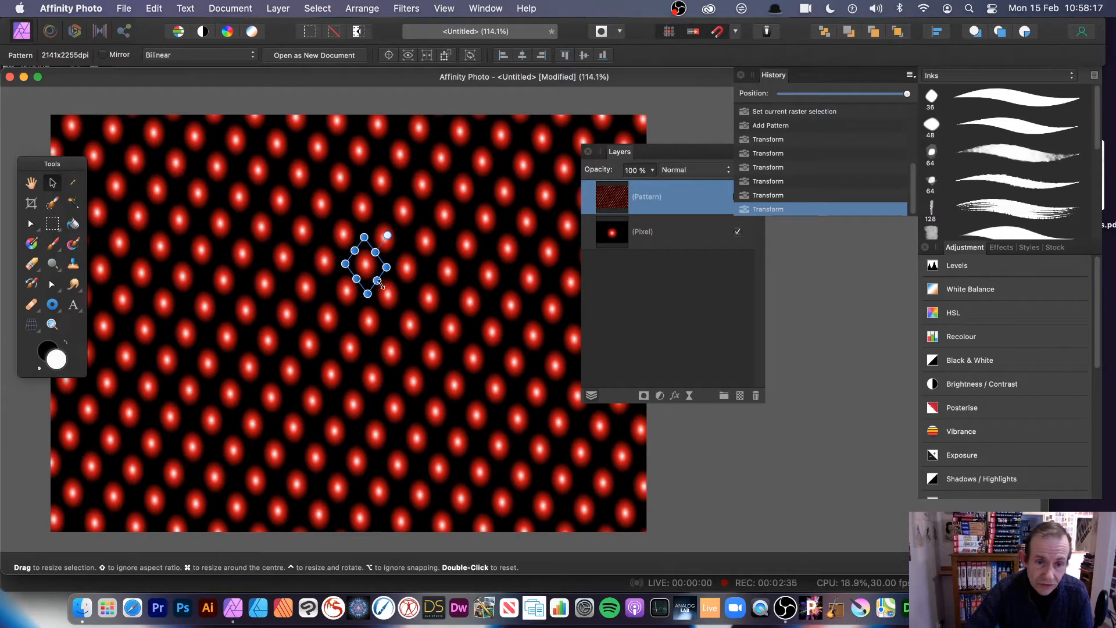
left_click_drag(382, 287, 310, 386)
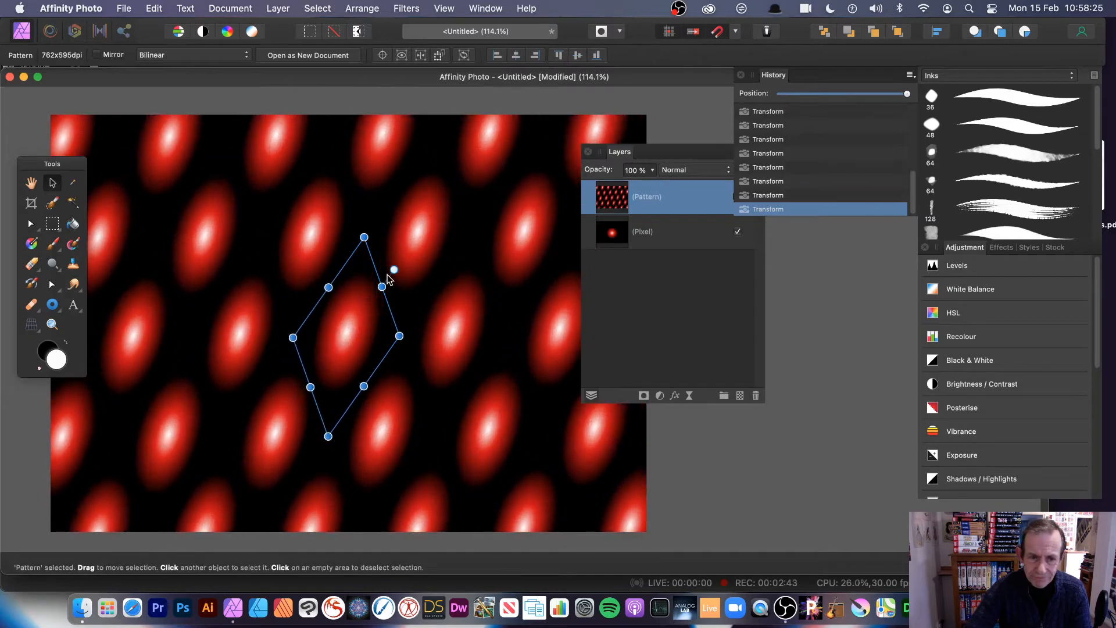
left_click_drag(364, 238, 473, 269)
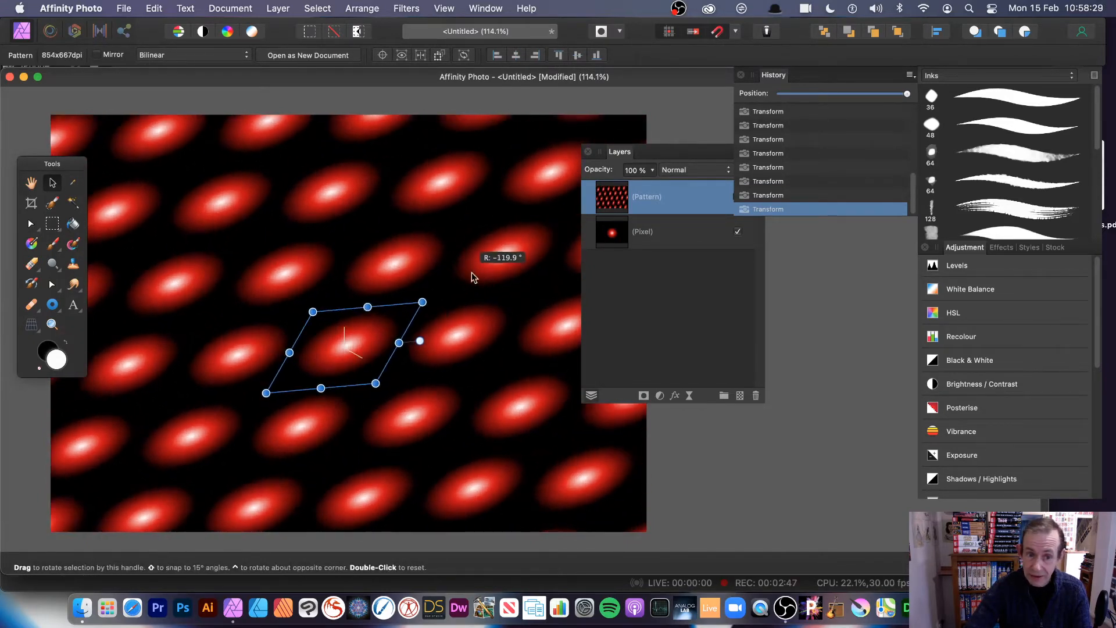
left_click_drag(426, 298, 402, 259)
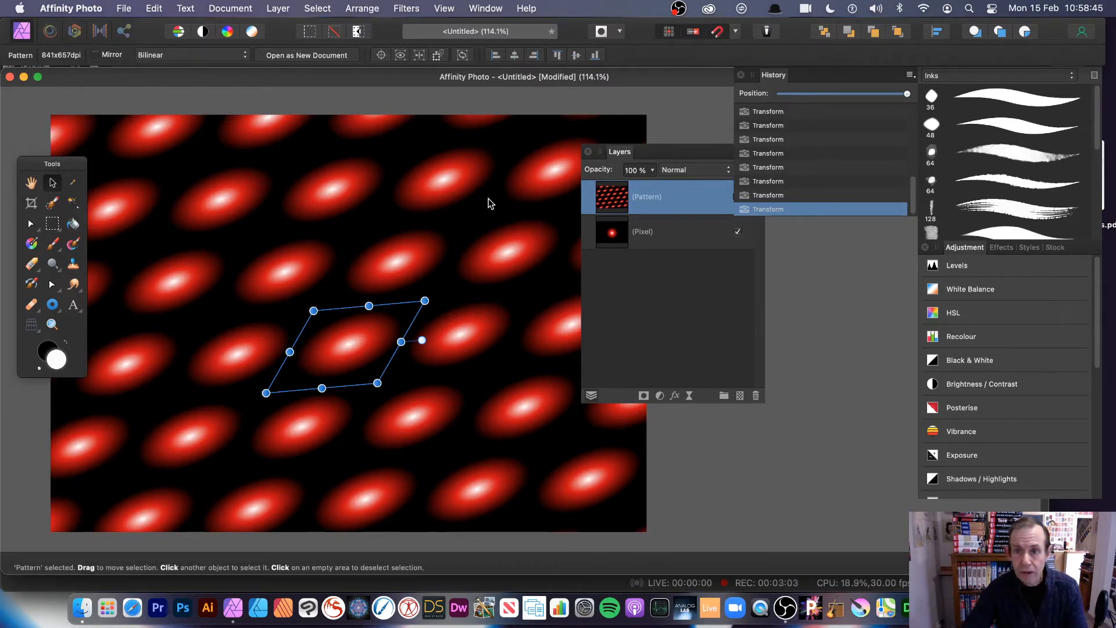
scroll(911, 193, "up", 10)
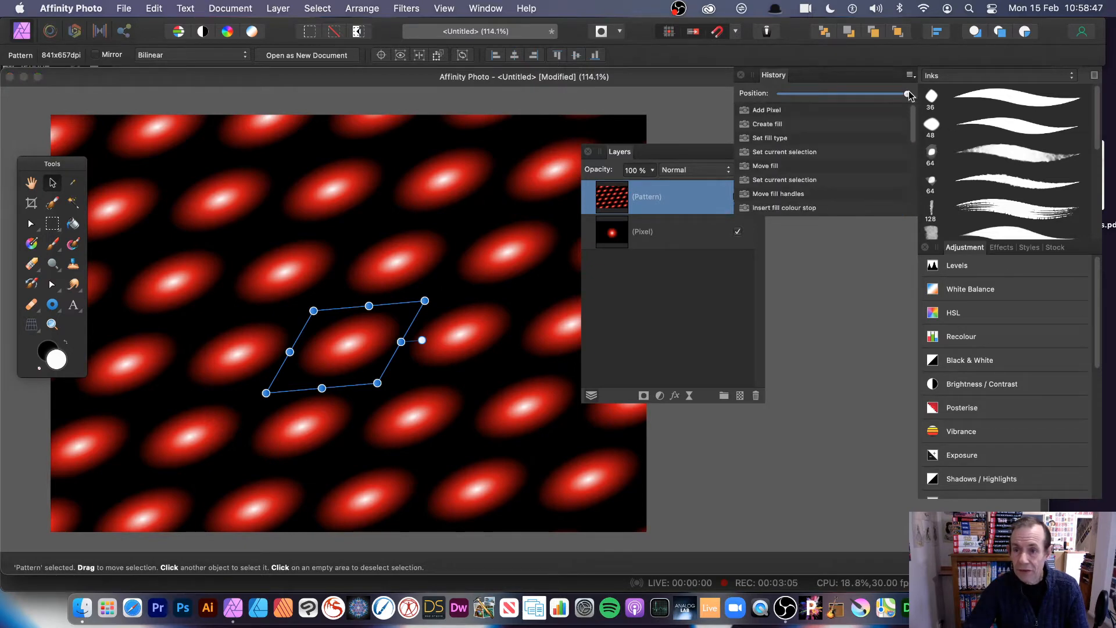
- Rewind history to the single glow on black and shrink the glow slightly
left_click_drag(906, 94, 771, 93)
left_click_drag(771, 93, 803, 94)
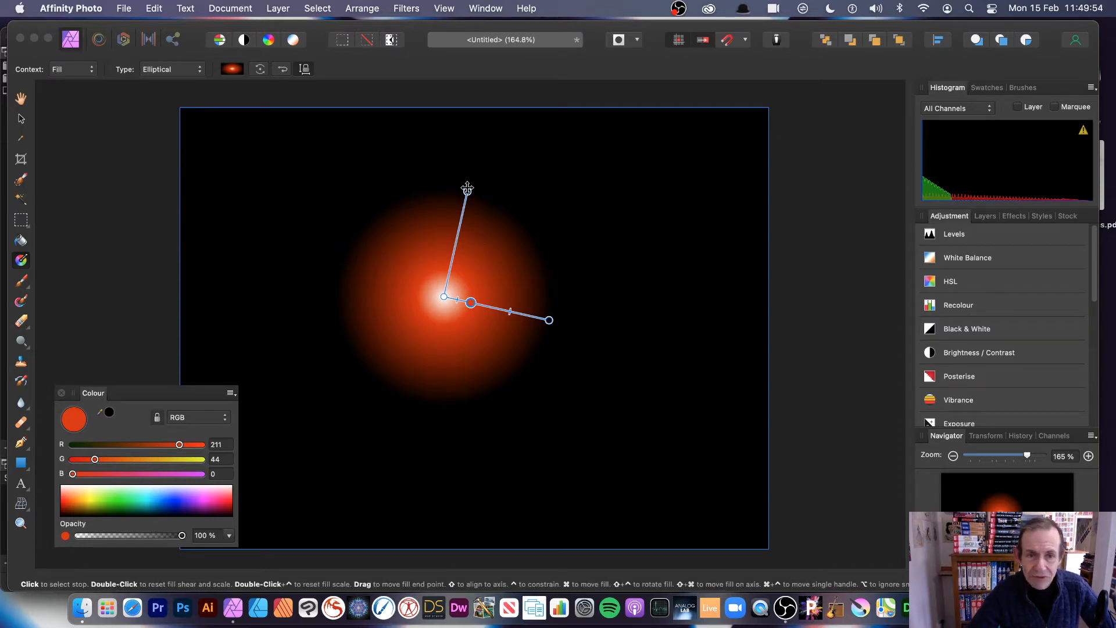
left_click_drag(468, 191, 469, 201)
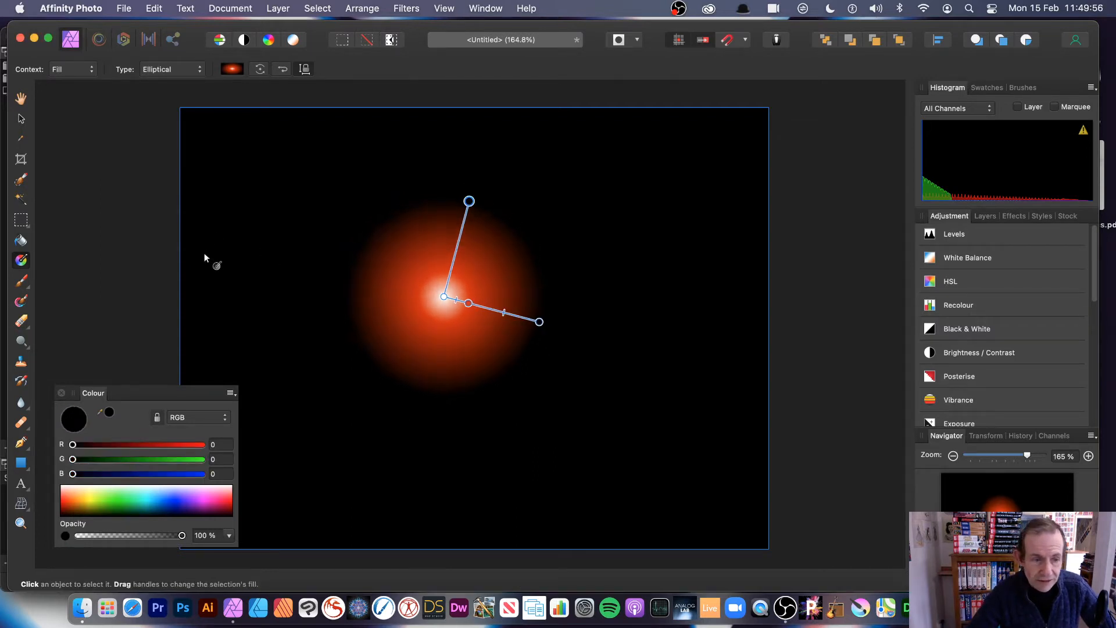
left_click(27, 224)
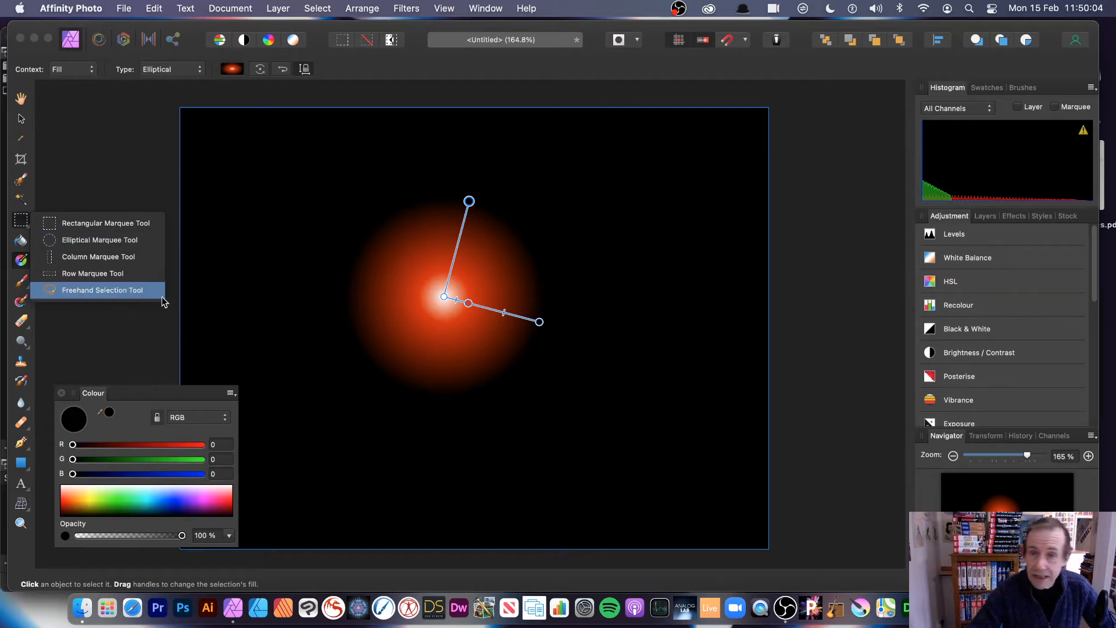
- Draw a wavy, looping freehand selection with a 24 px feather through the glow
left_click(102, 290)
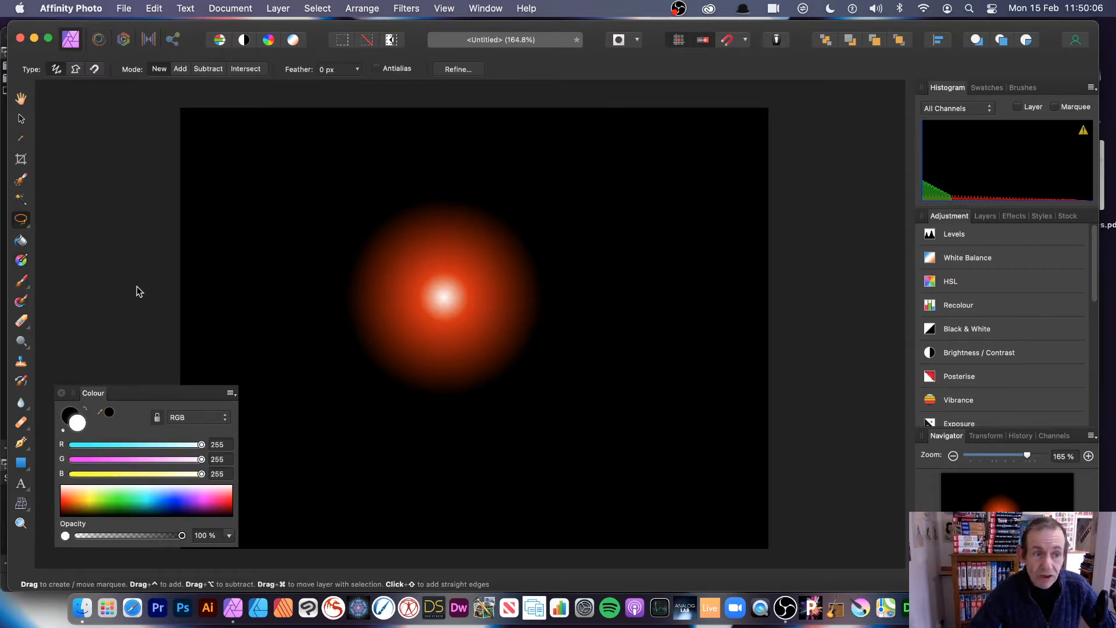
left_click(358, 71)
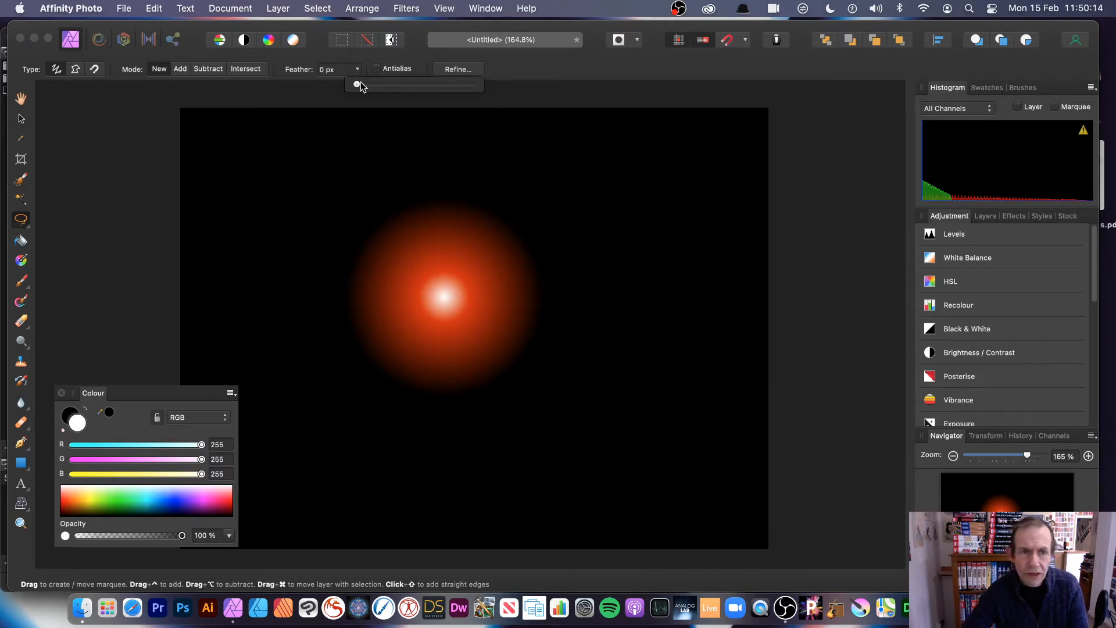
left_click_drag(361, 86, 379, 87)
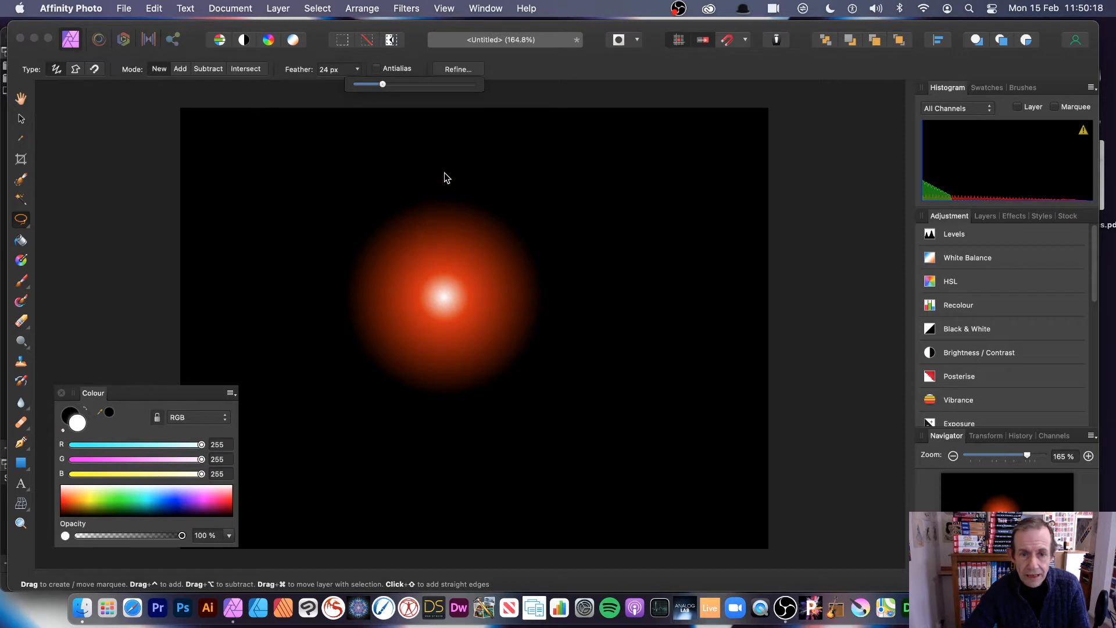
left_click_drag(444, 171, 482, 217)
mouse_move(492, 259)
left_mouse_down()
mouse_move(522, 382)
mouse_move(485, 349)
mouse_move(482, 446)
mouse_move(388, 366)
mouse_move(312, 332)
mouse_move(392, 327)
mouse_move(374, 250)
mouse_move(425, 272)
mouse_move(369, 163)
mouse_move(431, 204)
mouse_move(413, 160)
mouse_move(423, 137)
mouse_move(446, 138)
mouse_move(446, 171)
left_mouse_up()
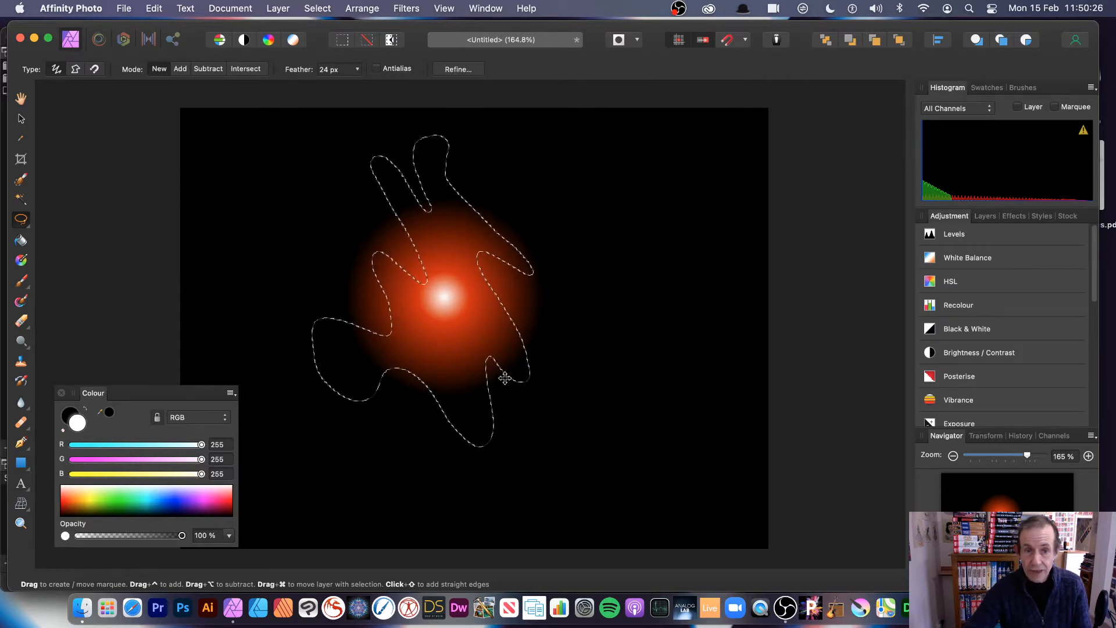
left_click(278, 8)
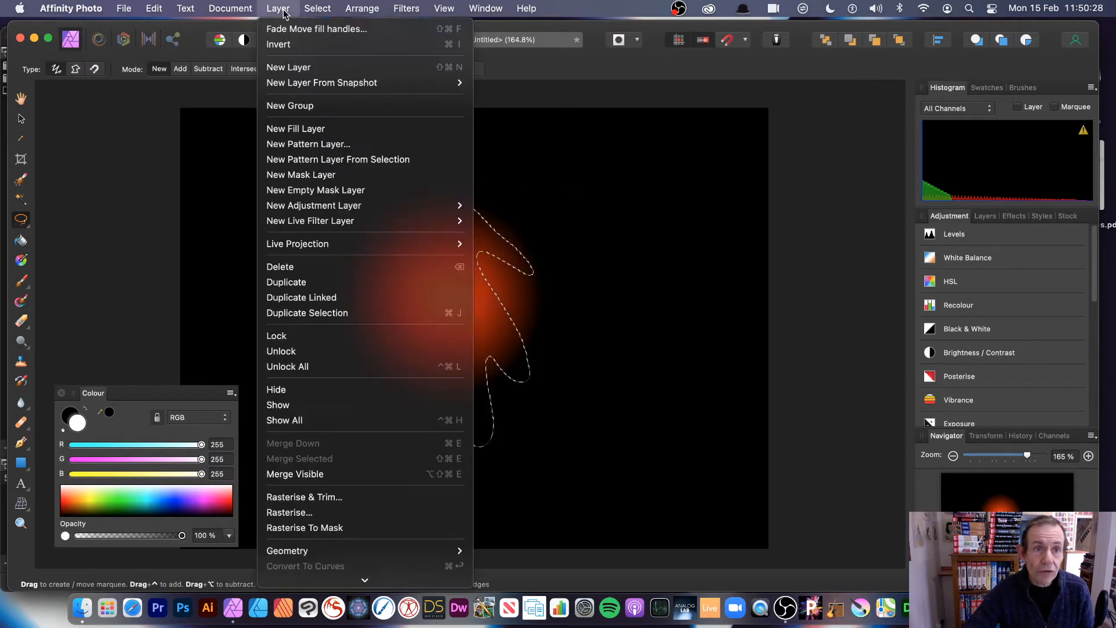
- Create a pattern layer from the feathered selection and float the Layers panel
left_click(314, 161)
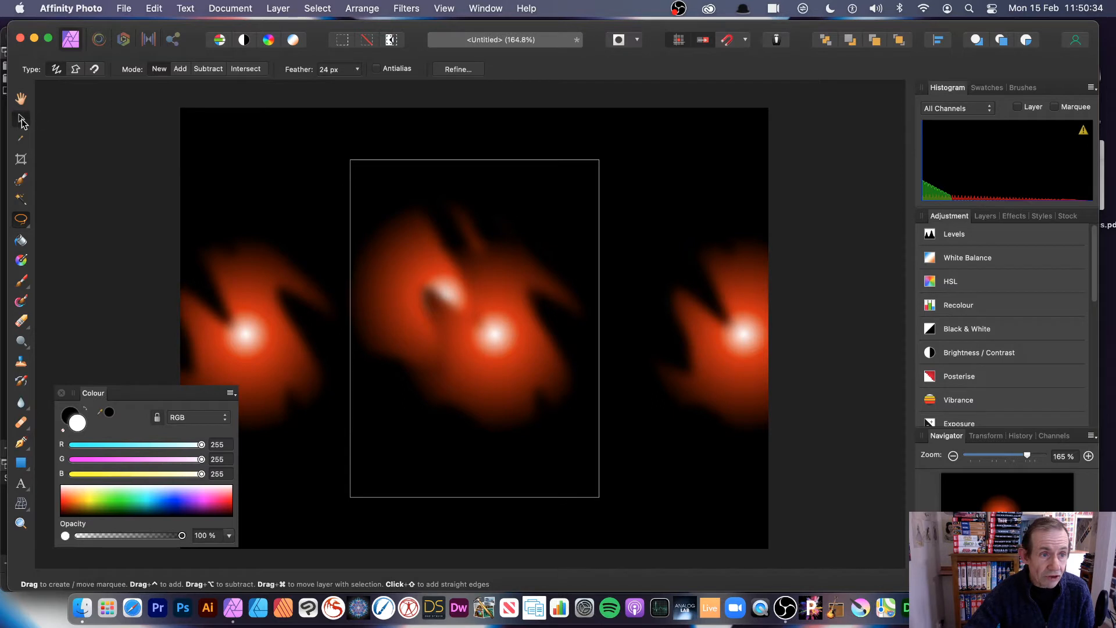
key("v")
mouse_move(531, 308)
left_mouse_down()
mouse_move(601, 371)
mouse_move(495, 282)
mouse_move(571, 344)
left_mouse_up()
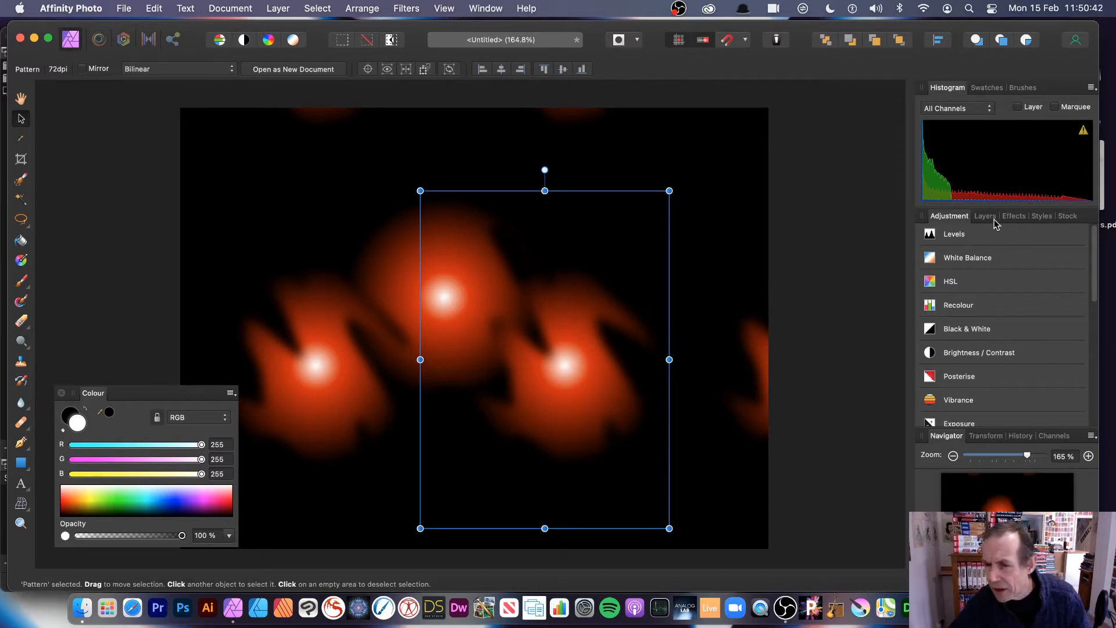
left_click_drag(985, 216, 753, 217)
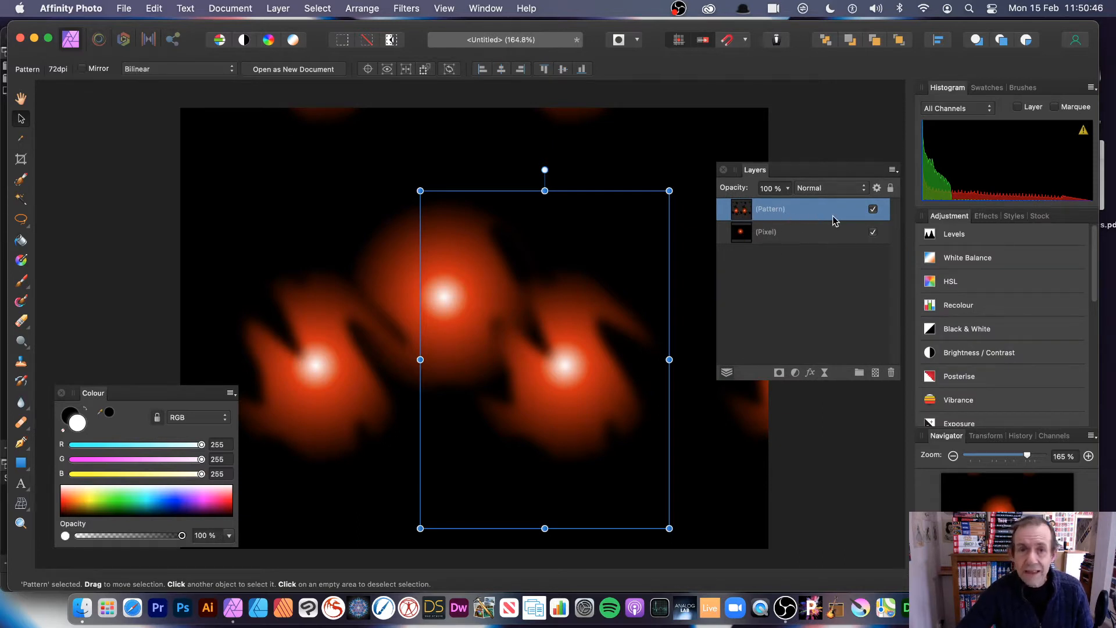
- Shrink and reposition the pattern tile for a dense grid, discarding a trial rotation
left_click_drag(583, 376, 476, 325)
left_click_drag(312, 140, 339, 177)
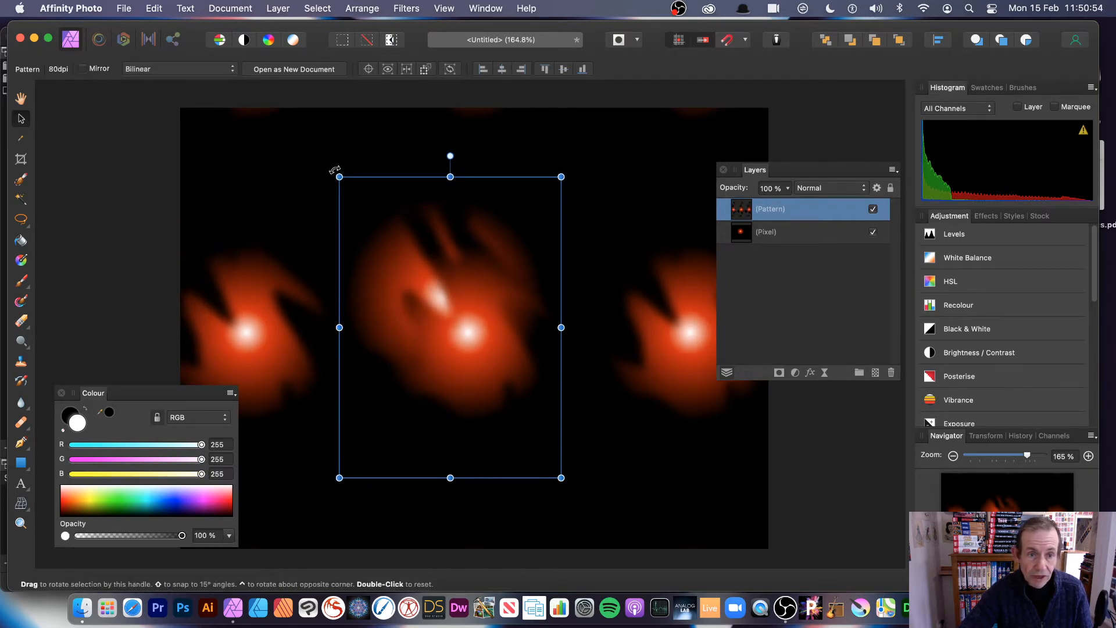
left_click_drag(335, 170, 273, 212)
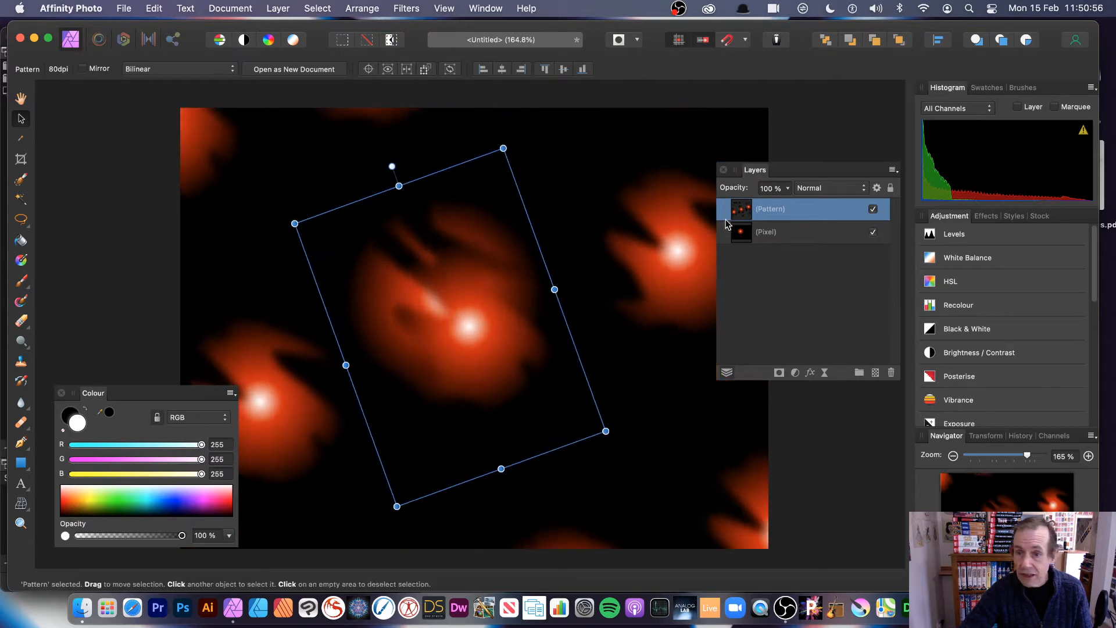
key("super+z")
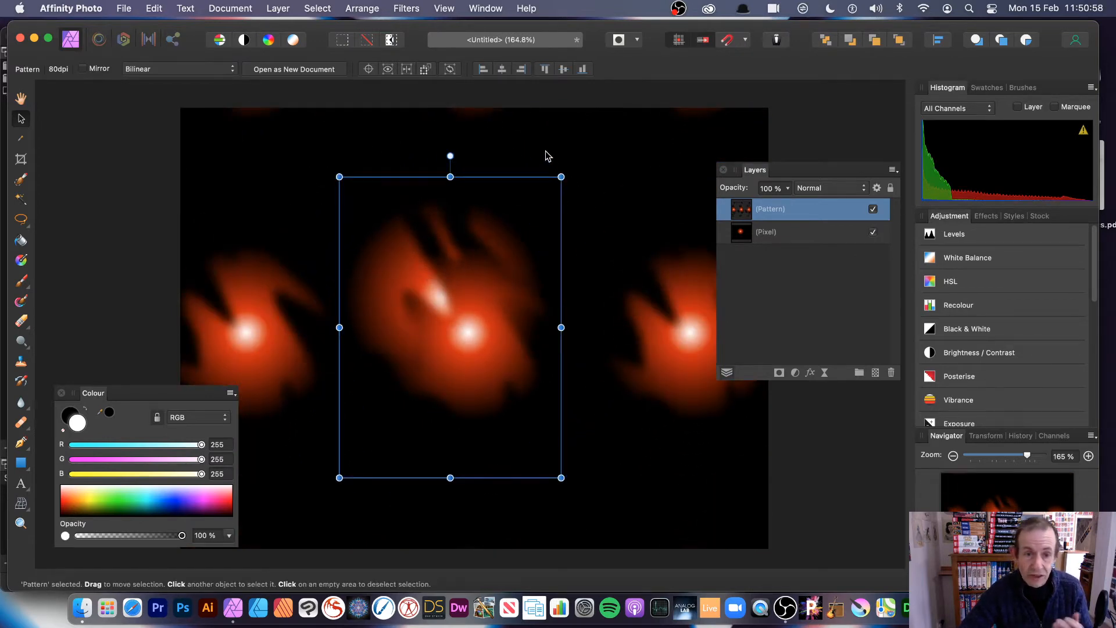
left_click_drag(339, 175, 436, 311)
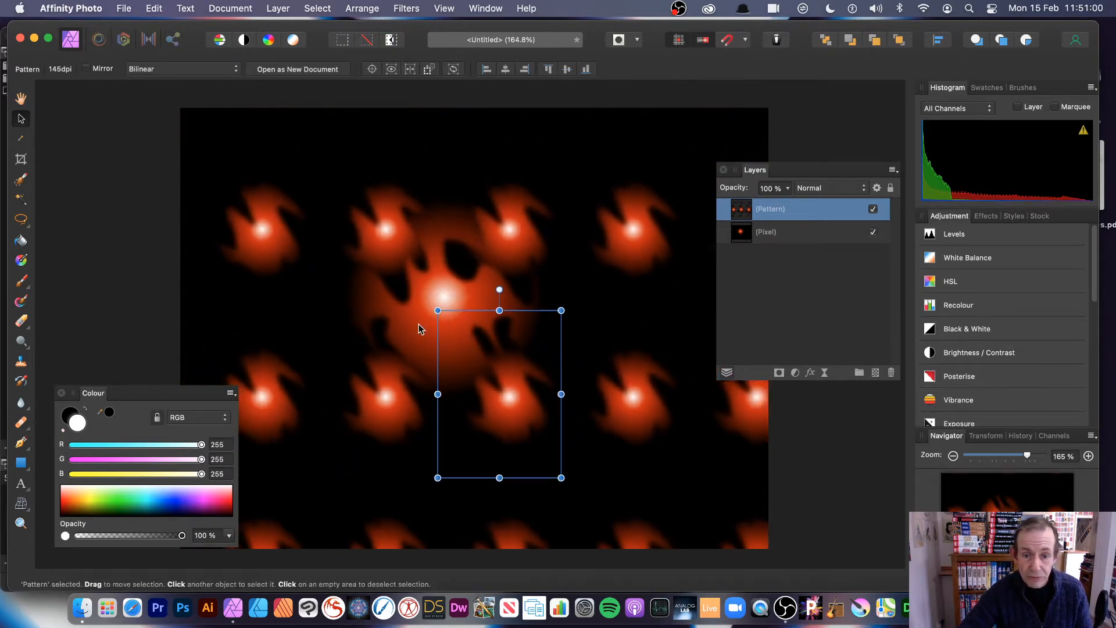
left_click_drag(503, 372, 445, 304)
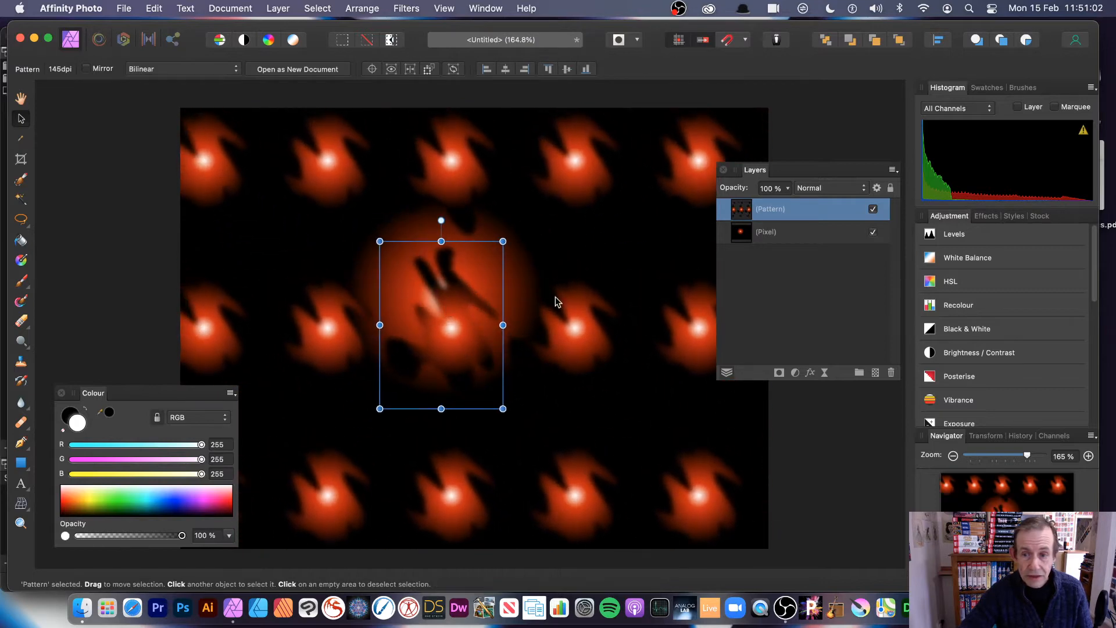
- Hide the original glow layer and add a new Pixel layer at the bottom
left_click(874, 233)
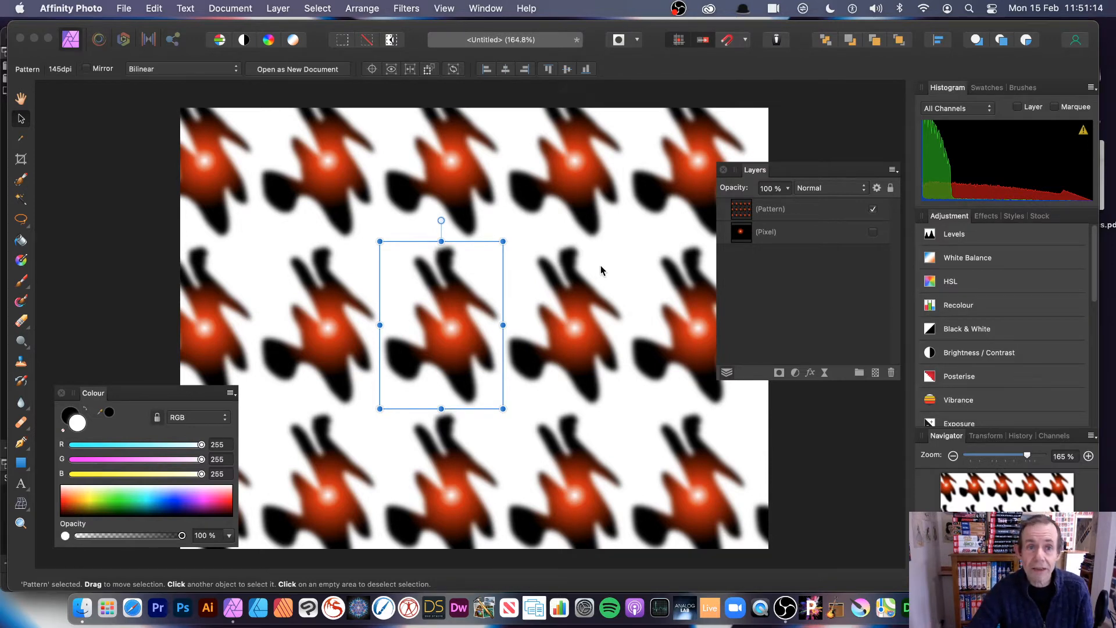
left_click(278, 9)
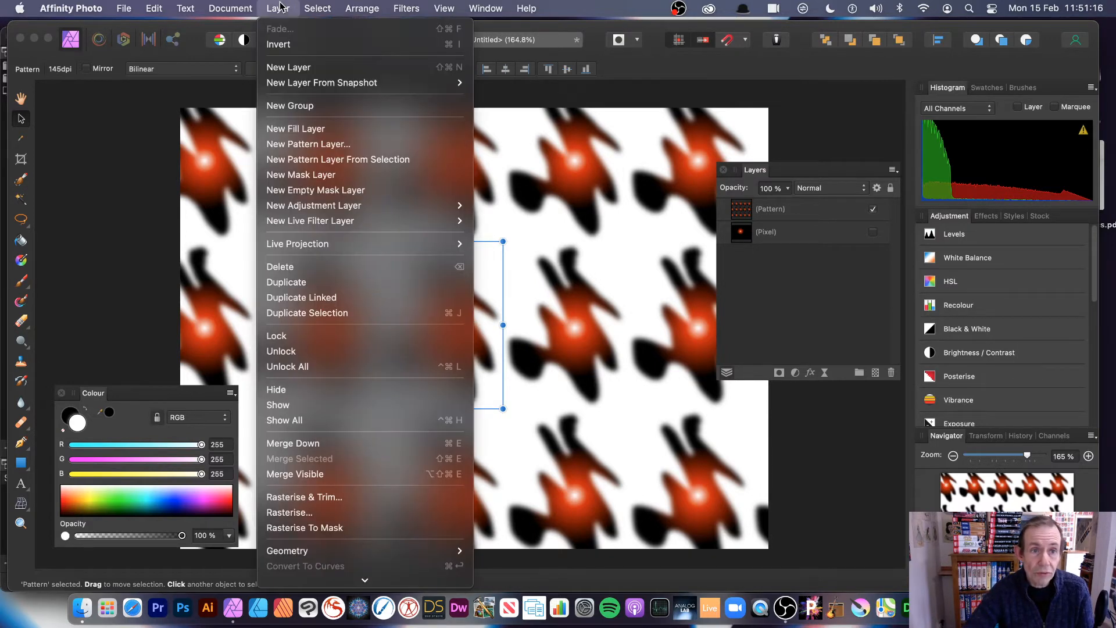
left_click(287, 68)
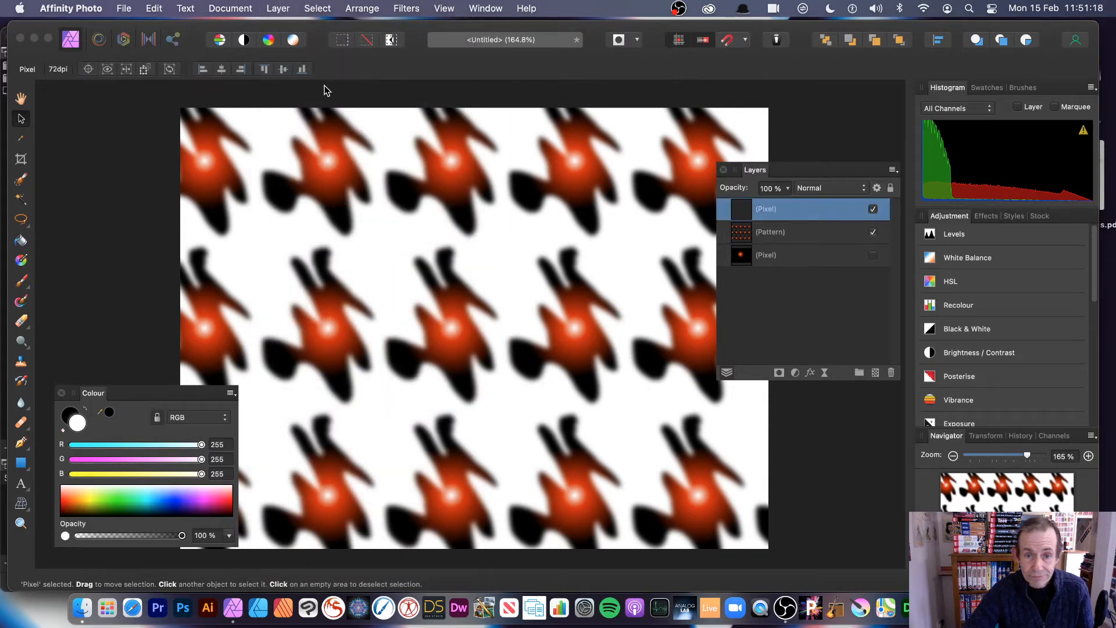
left_click_drag(754, 256, 748, 279)
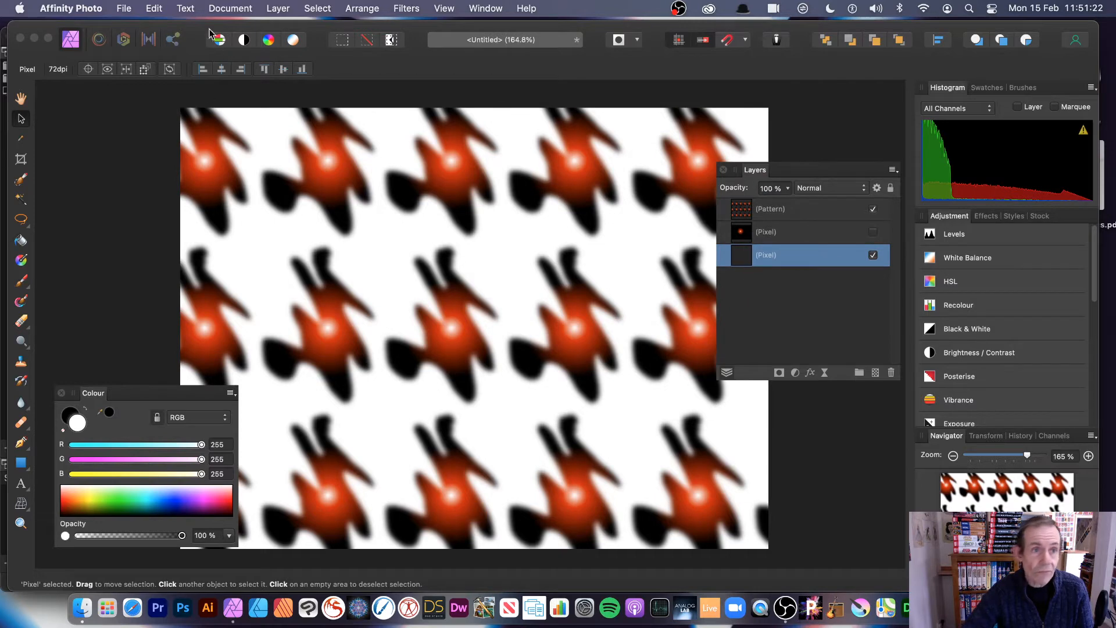
- Fill the new bottom layer with black and reselect the Pattern layer
left_click(154, 8)
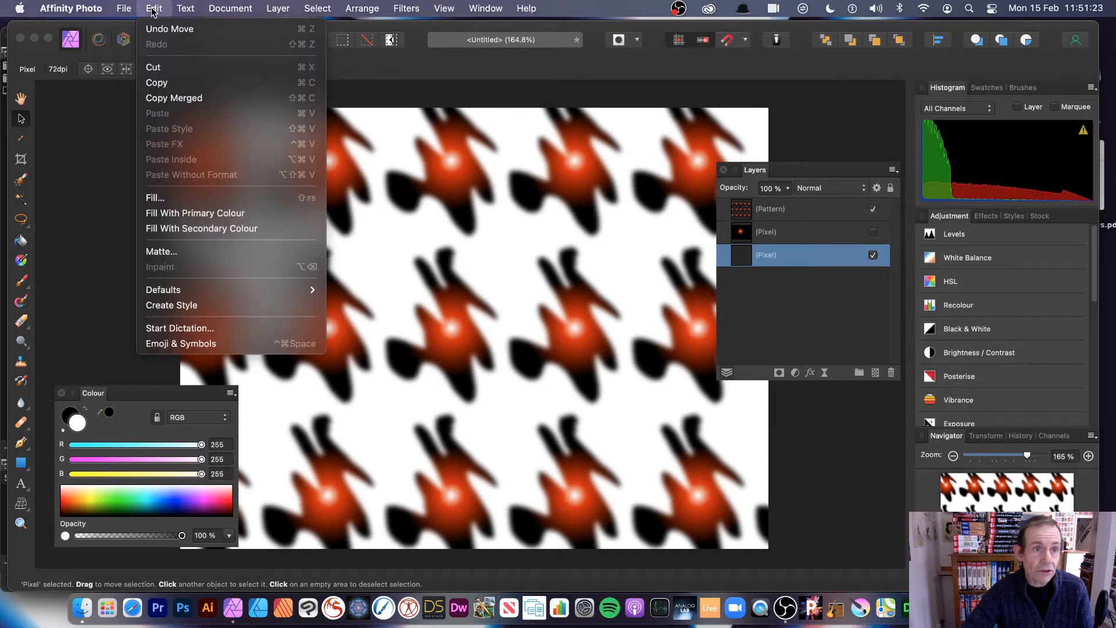
left_click(170, 197)
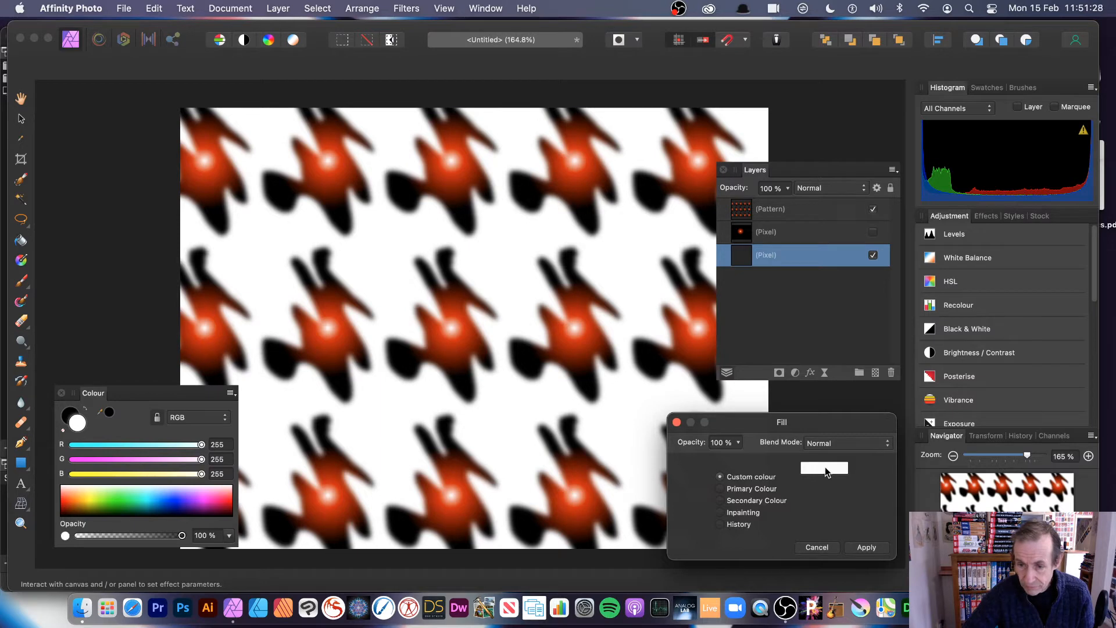
left_click(824, 468)
left_click(854, 324)
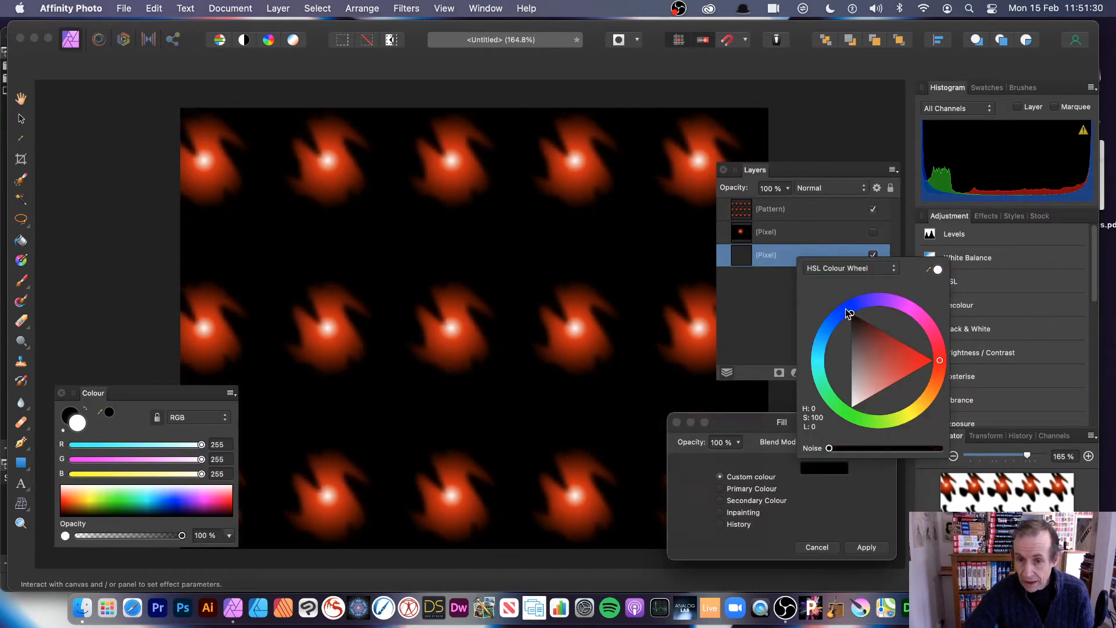
left_click(866, 547)
left_click(866, 547)
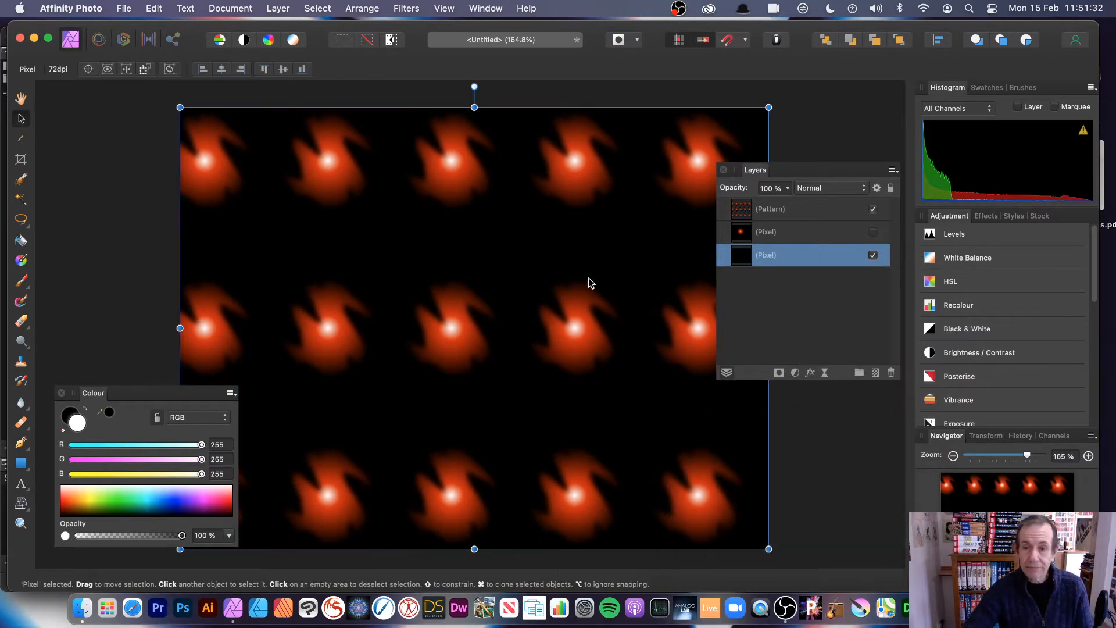
left_click(793, 213)
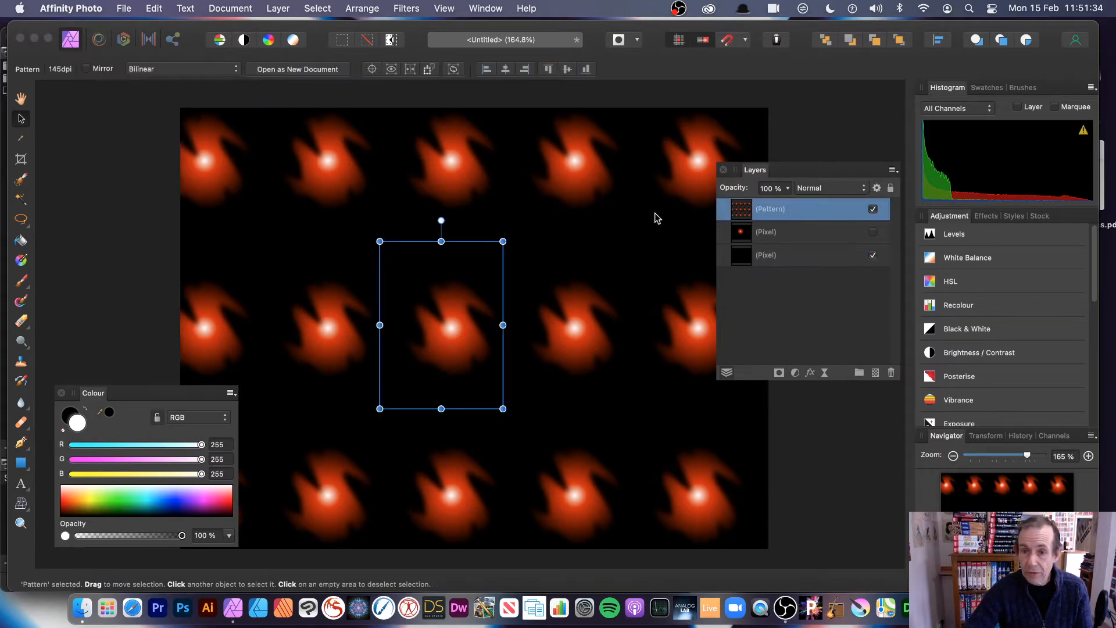
- Enlarge the pattern tiles and duplicate the Pattern layer
left_click_drag(380, 241, 298, 197)
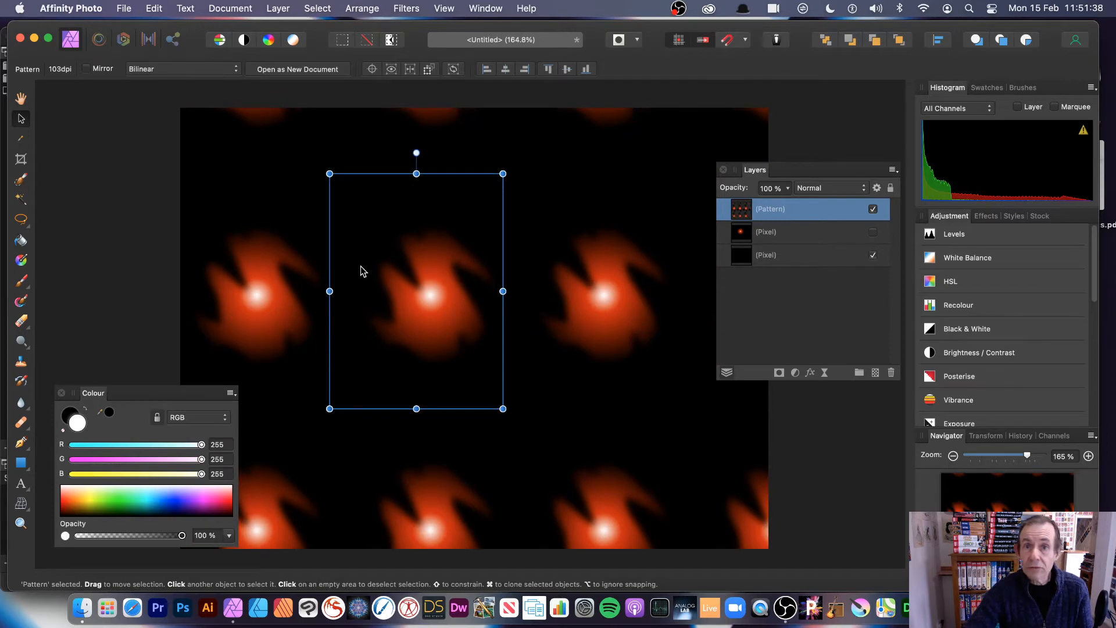
left_click(277, 8)
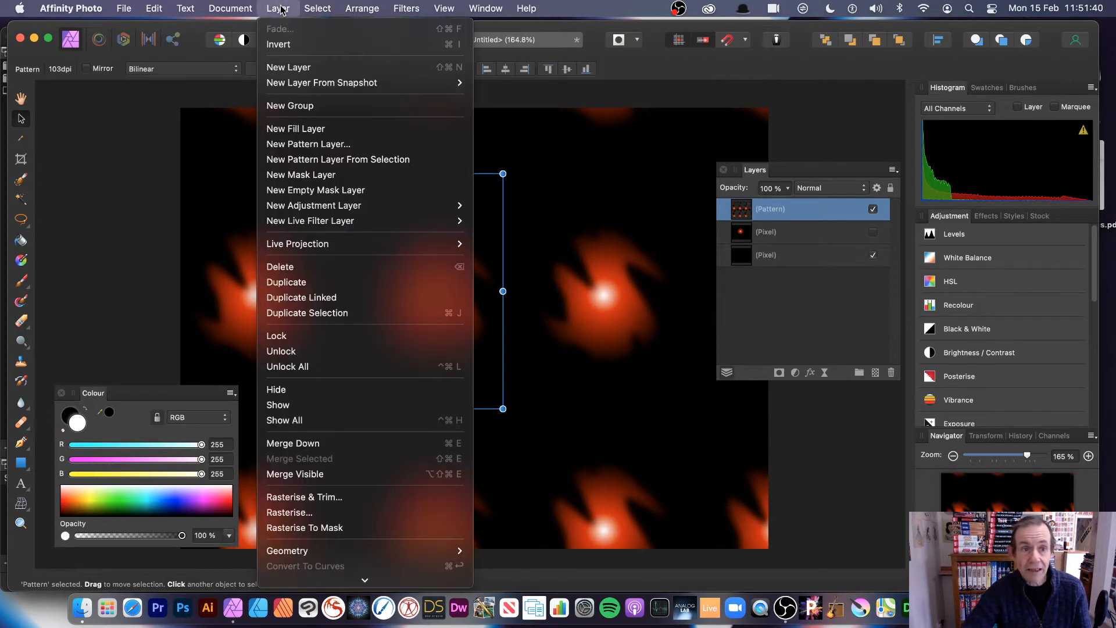
left_click(351, 282)
- Resize and reposition the duplicate's tile to about 351 × 476 px
left_click_drag(440, 260, 323, 151)
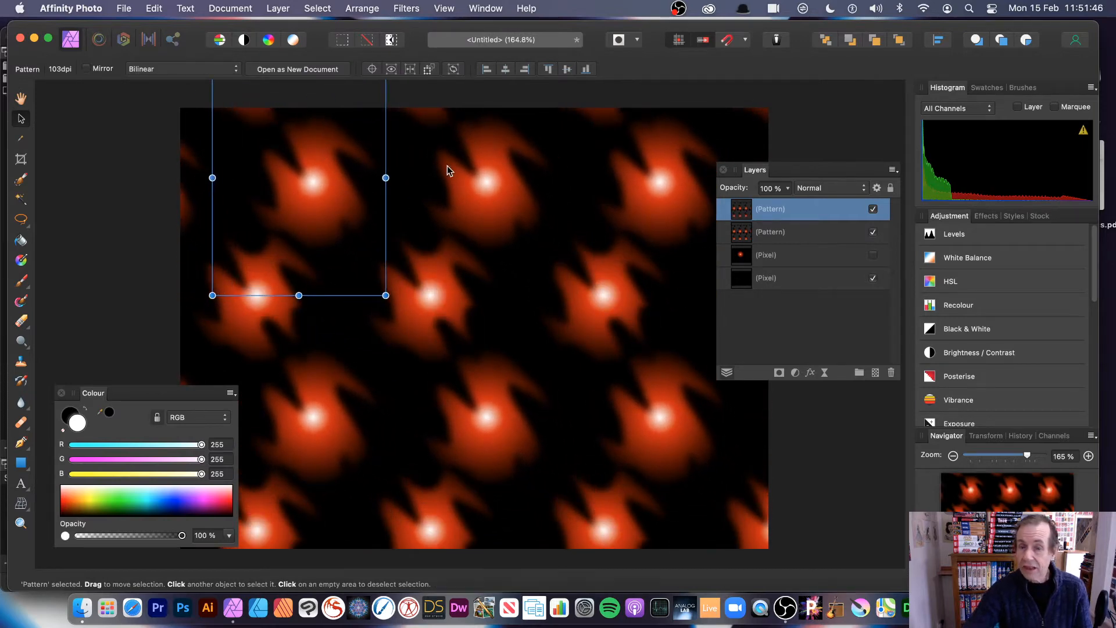
left_click_drag(385, 295, 309, 213)
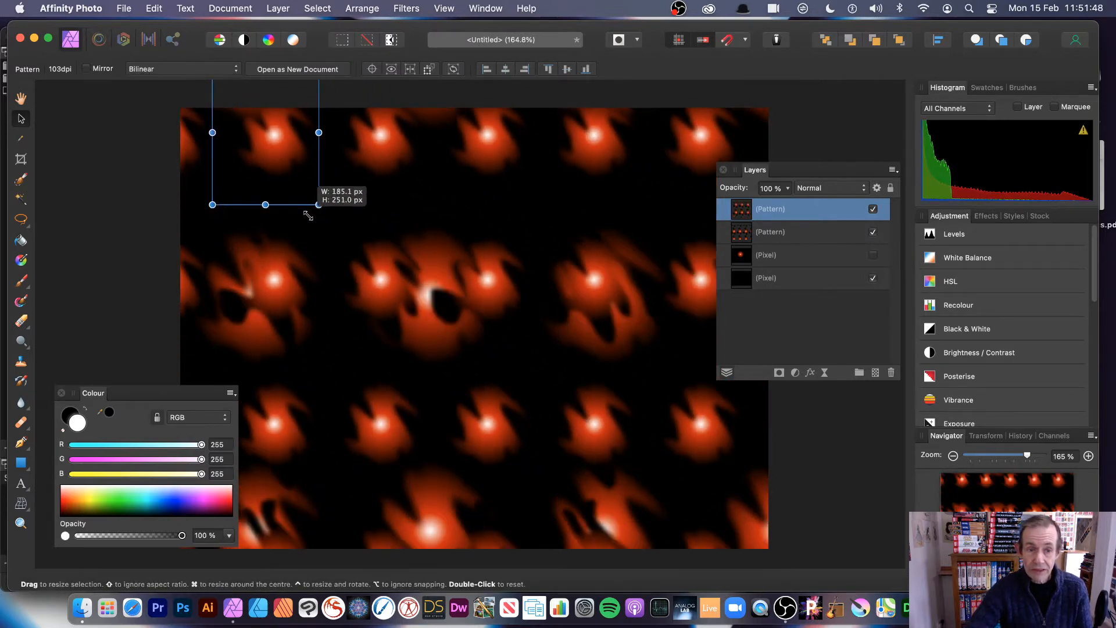
left_click_drag(259, 166, 343, 248)
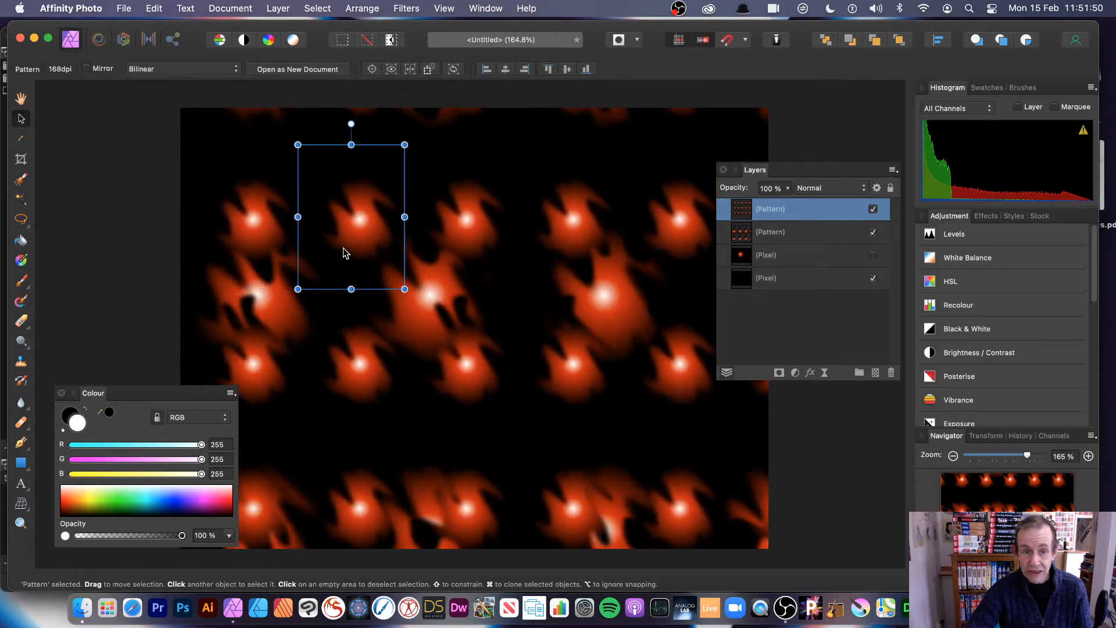
left_click_drag(403, 290, 543, 353)
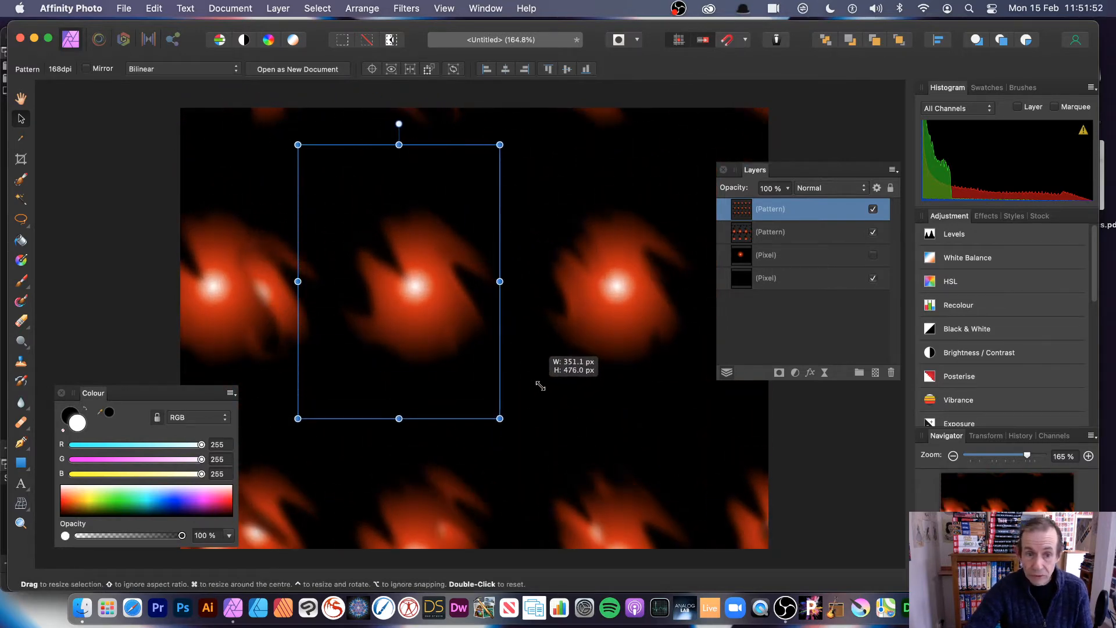
left_click_drag(473, 333, 430, 297)
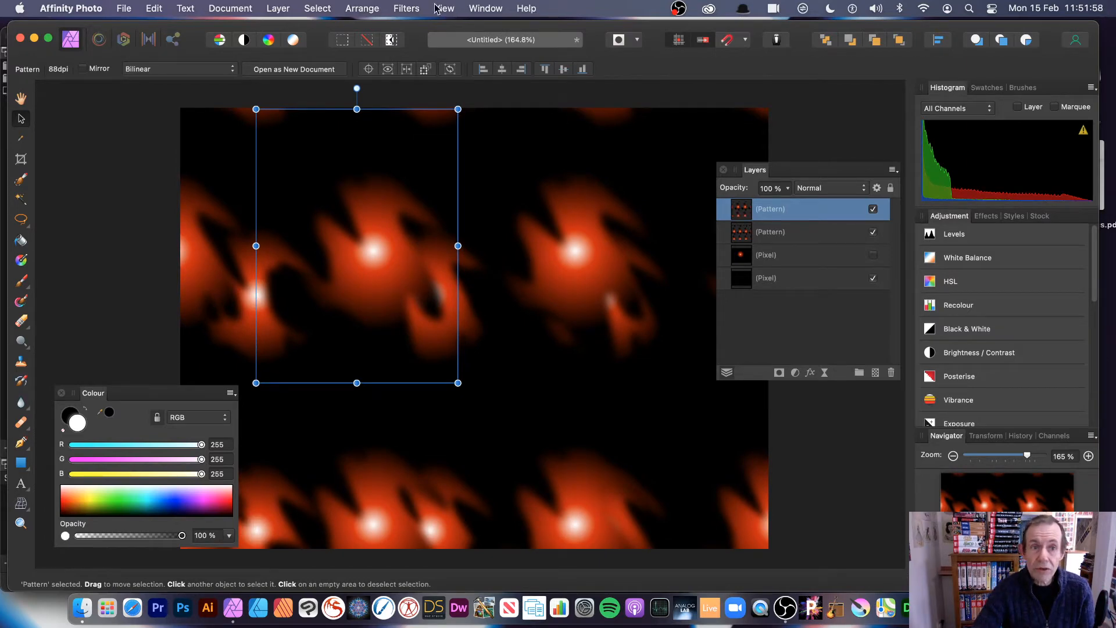
- Add a live Twirl to the top pattern layer at 501.3°, 462.6 px radius, Normal blend
left_click(277, 9)
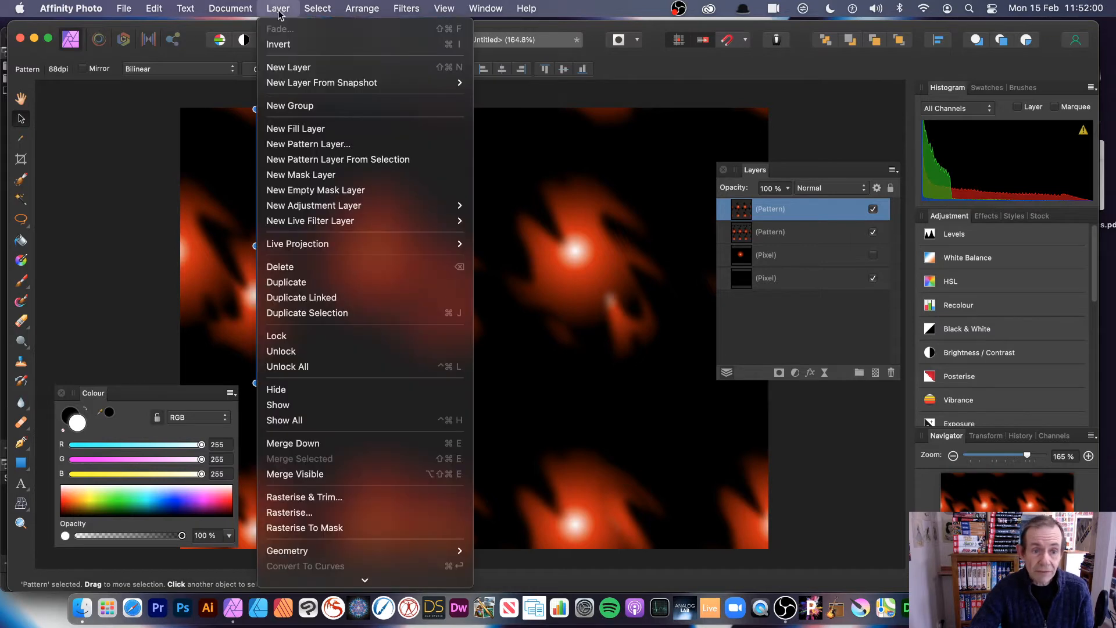
mouse_move(331, 221)
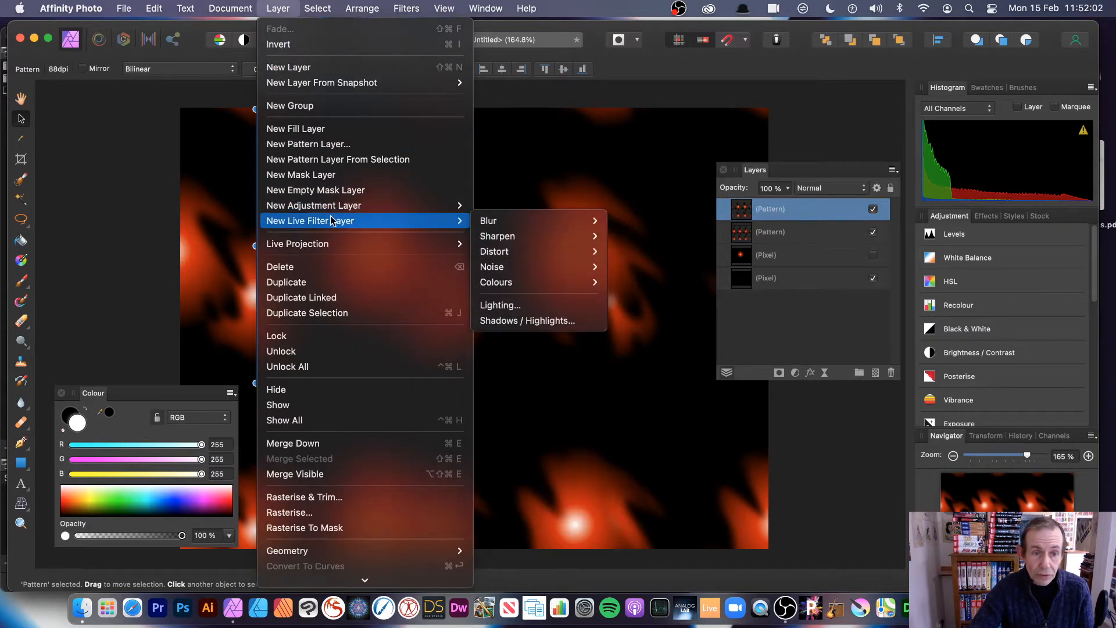
mouse_move(549, 253)
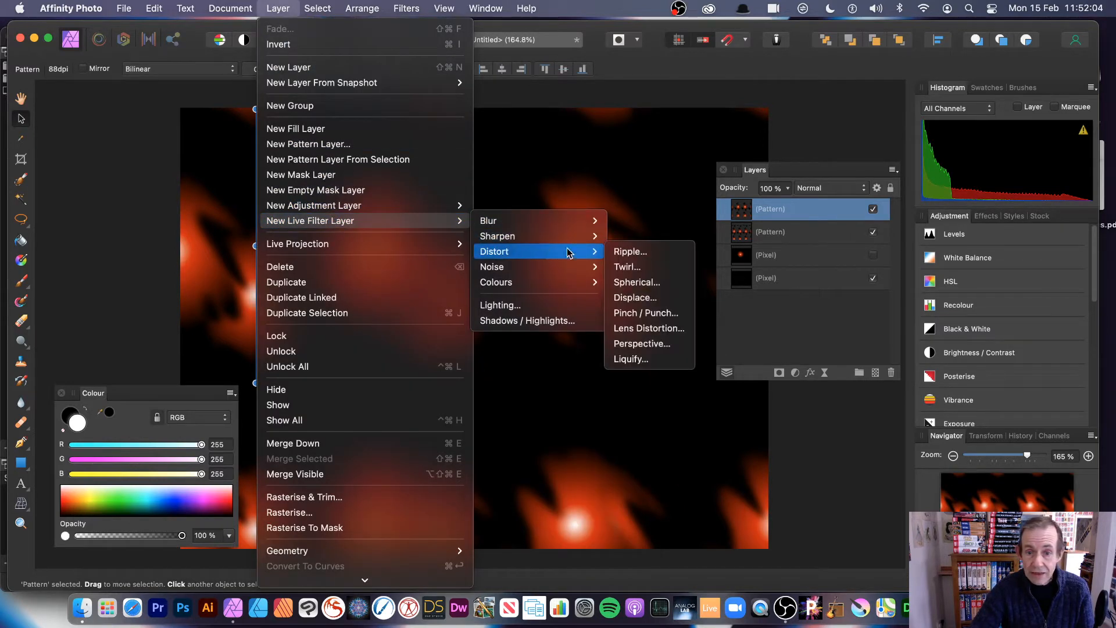
left_click(663, 268)
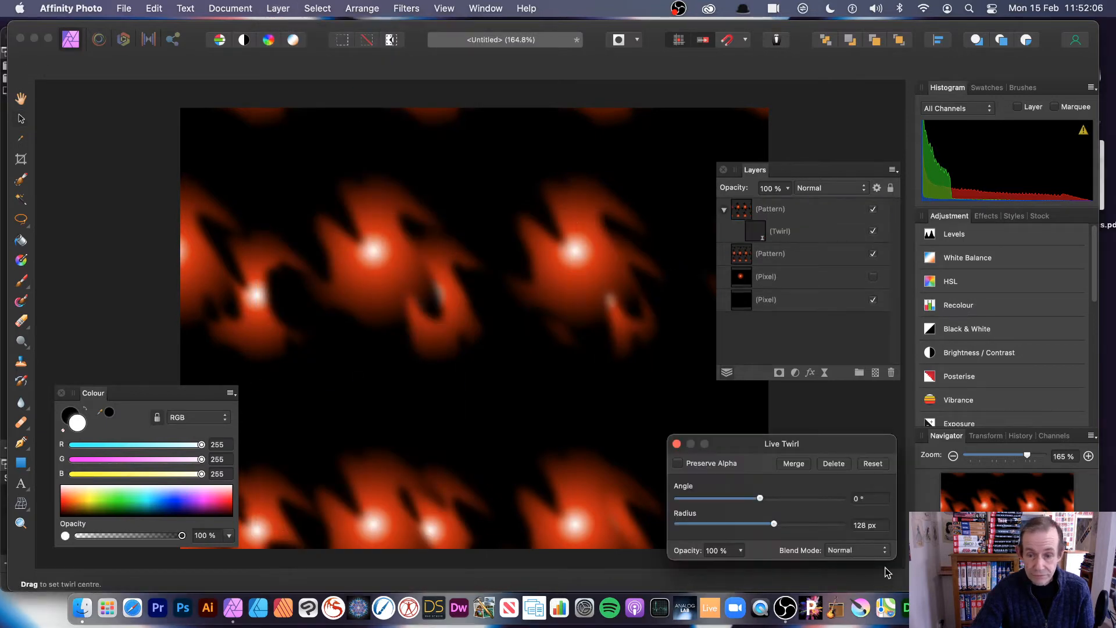
left_click_drag(792, 444, 645, 273)
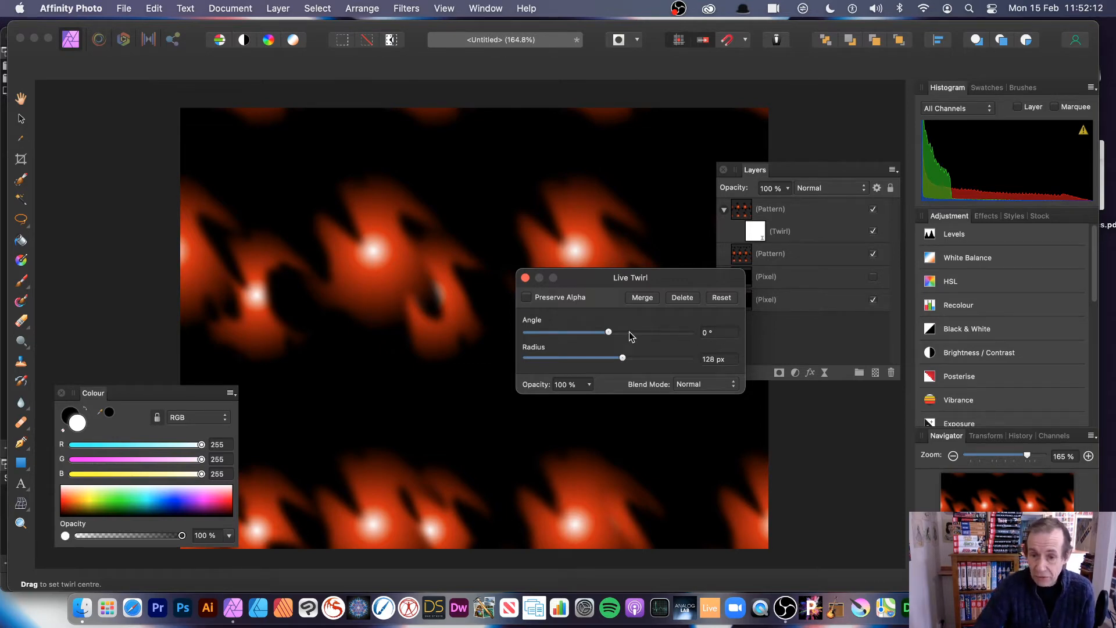
left_click_drag(629, 331, 673, 361)
left_click(646, 358)
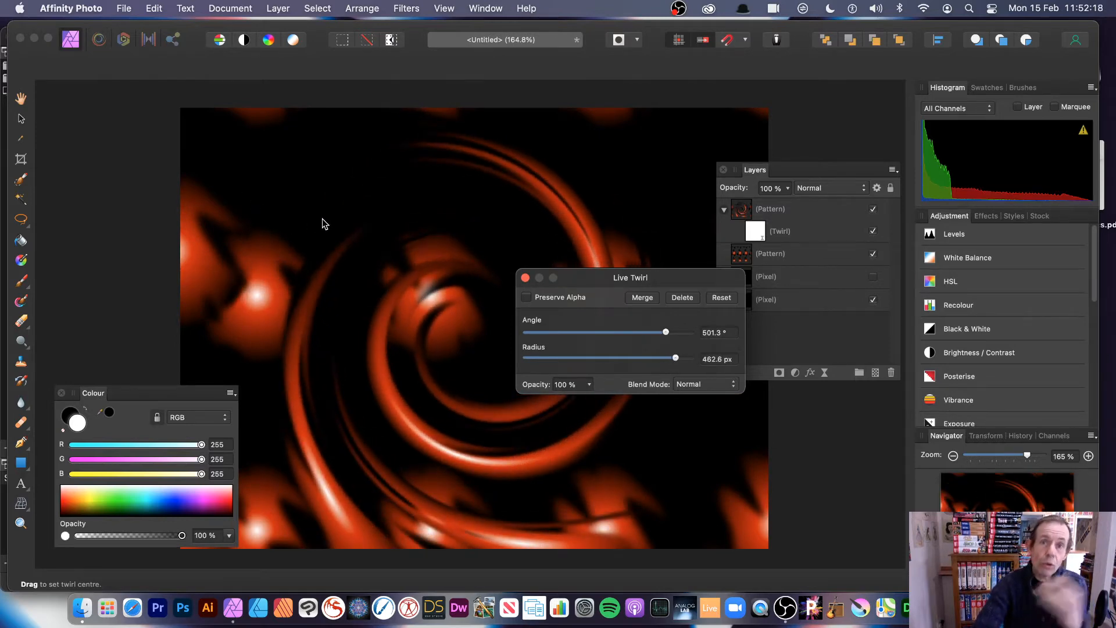
left_click(702, 384)
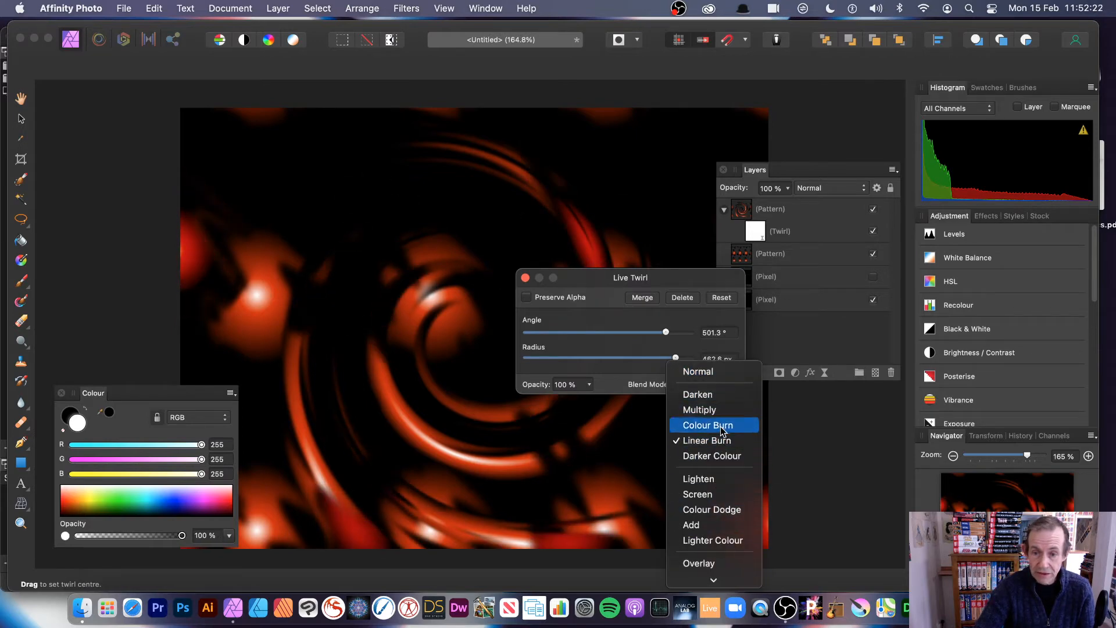
left_click(697, 371)
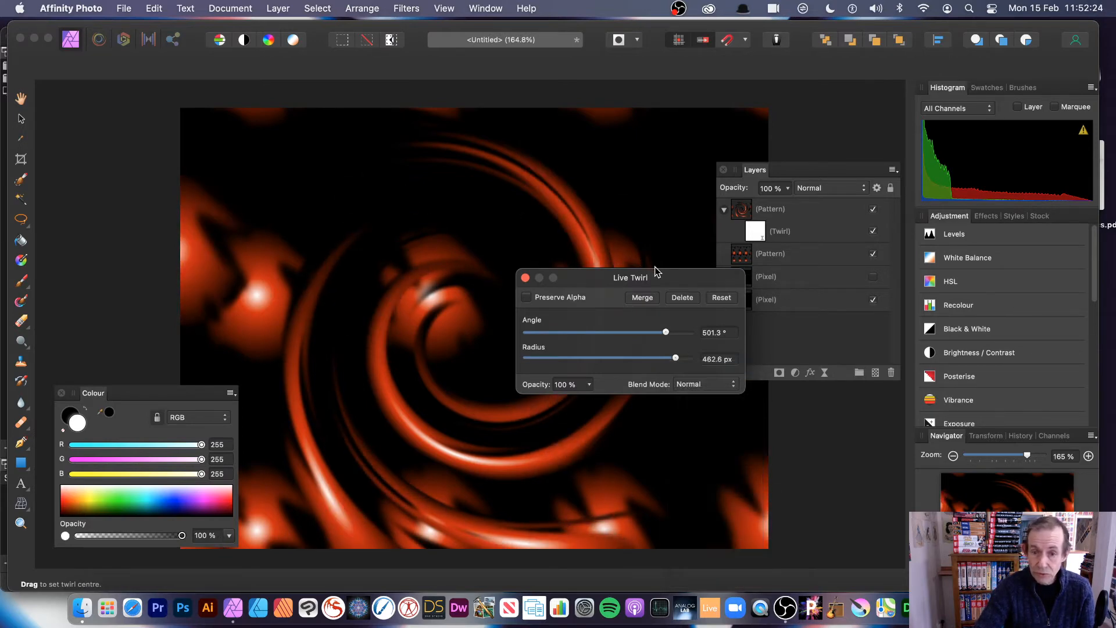
left_click(524, 279)
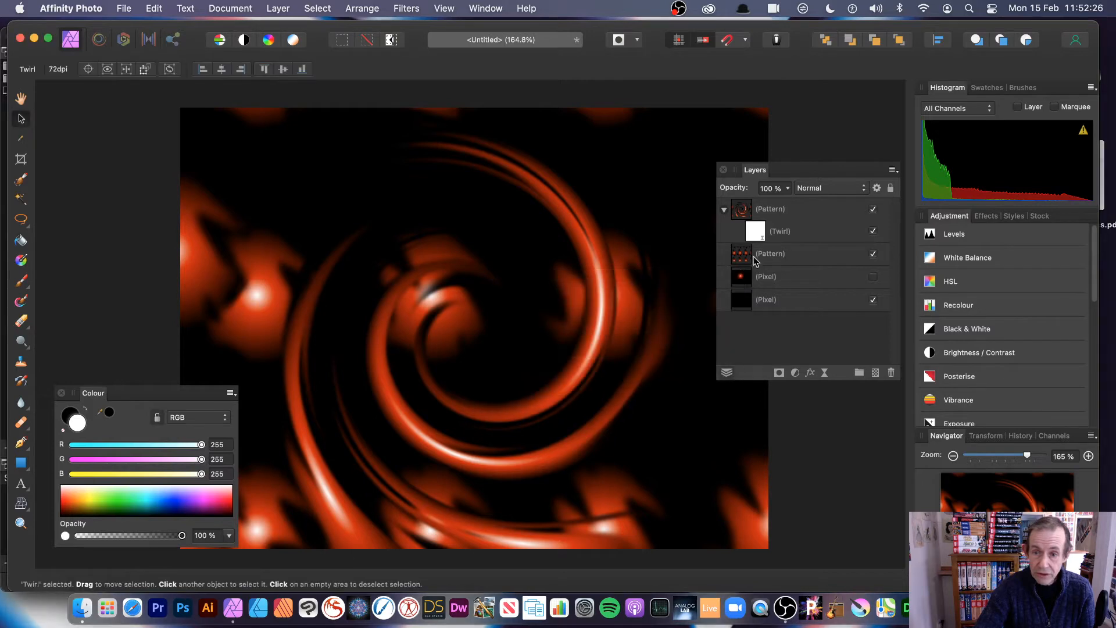
- Scale the twirled pattern tile down, reposition it and rotate it about 44°
left_click(802, 210)
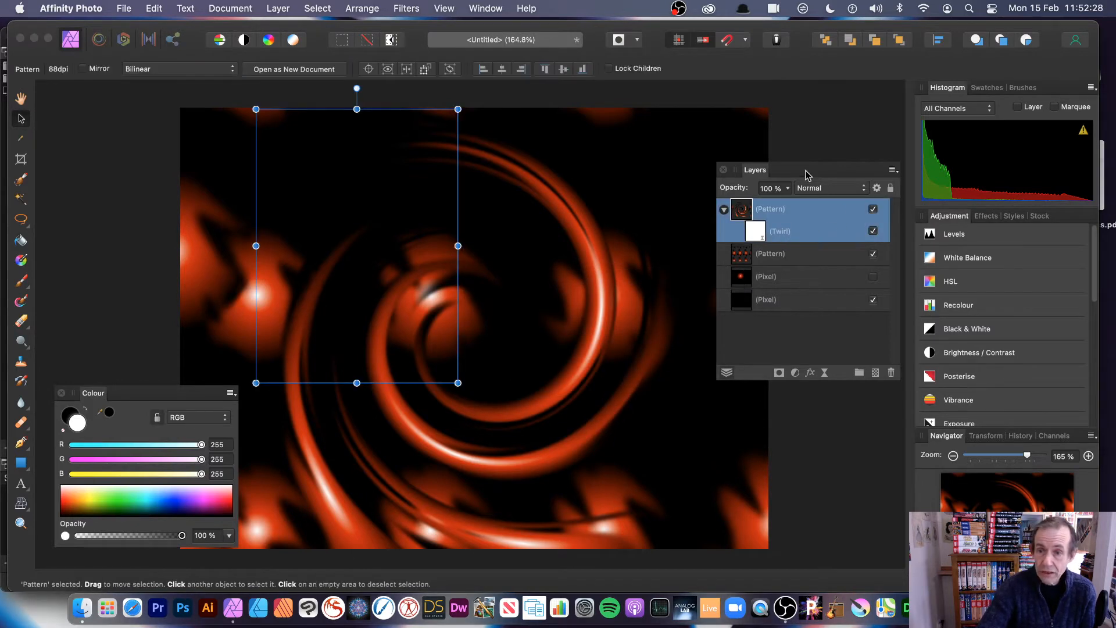
left_click_drag(256, 109, 387, 266)
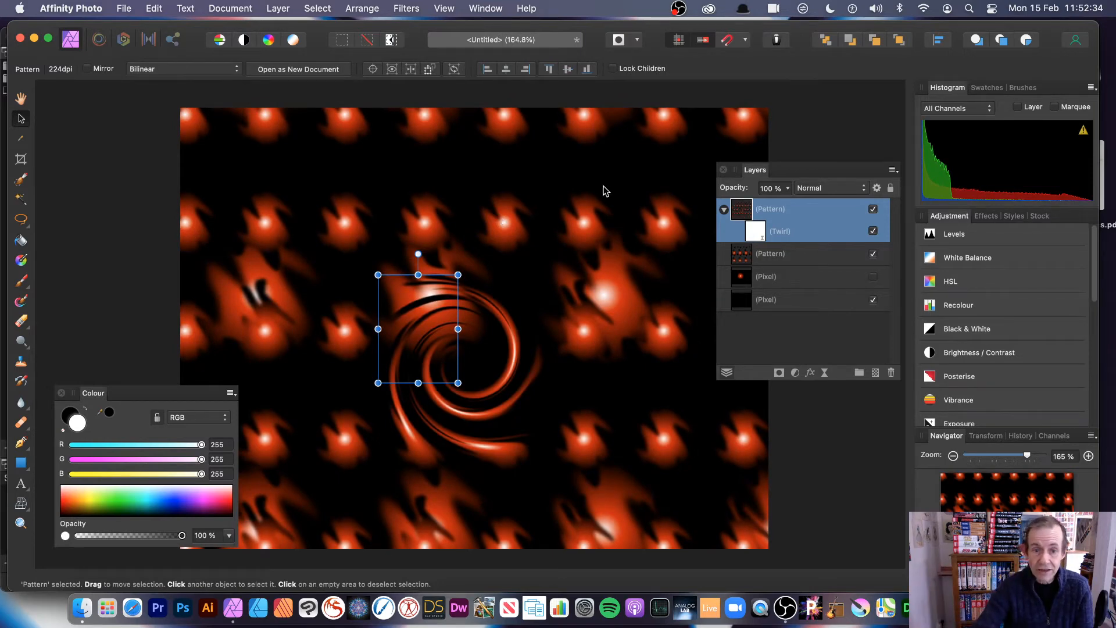
left_click_drag(458, 382, 555, 510)
left_click_drag(515, 417, 430, 298)
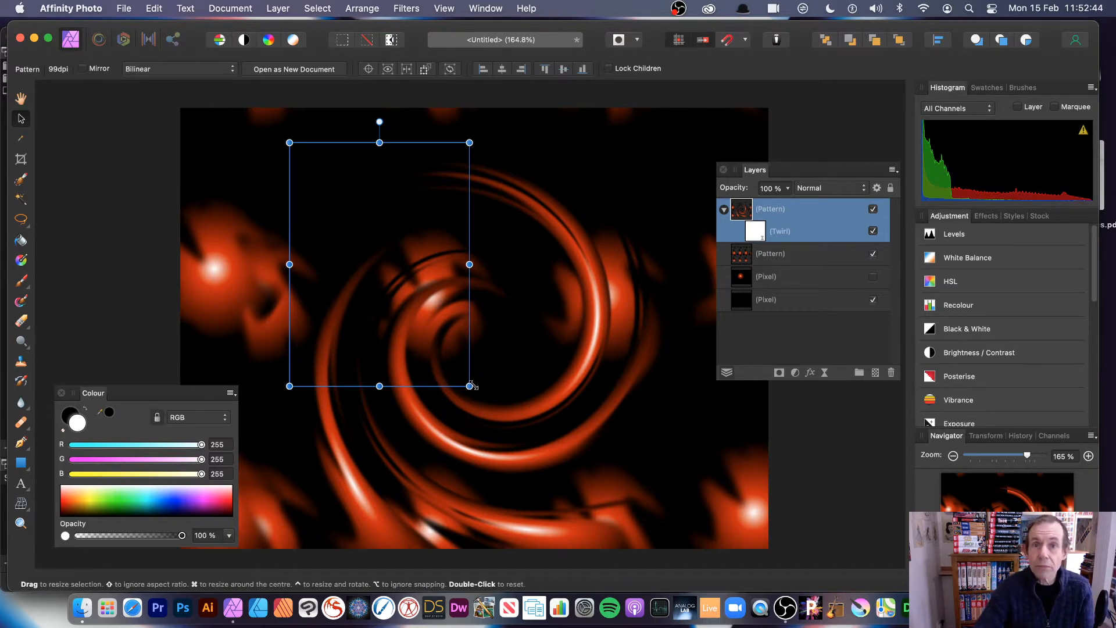
left_click_drag(470, 385, 443, 341)
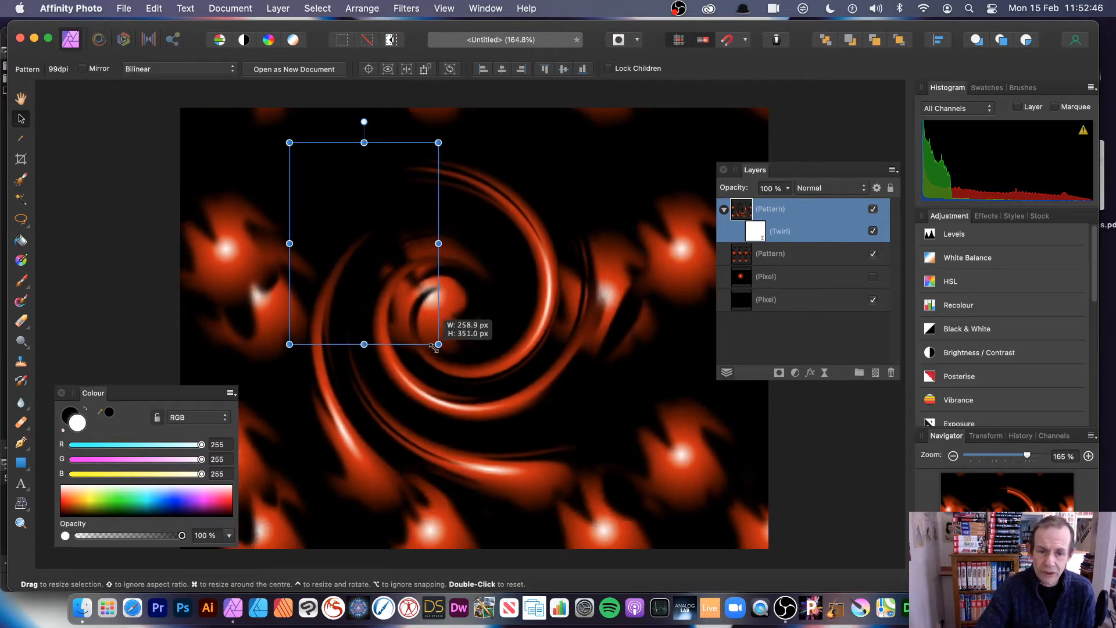
left_click_drag(374, 279, 416, 310)
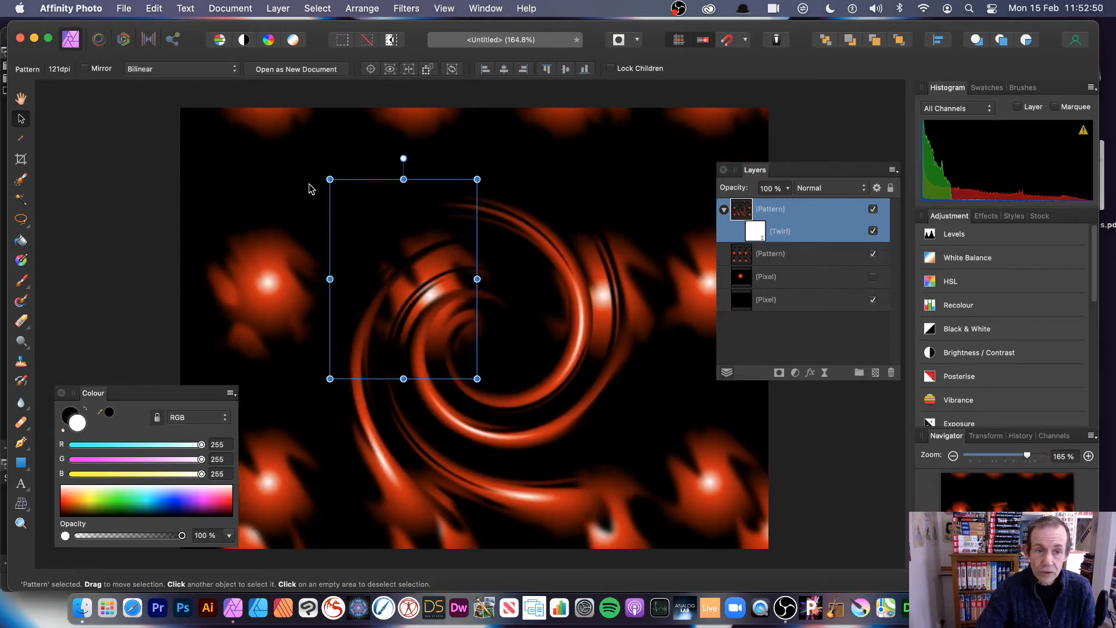
left_click_drag(330, 171, 254, 248)
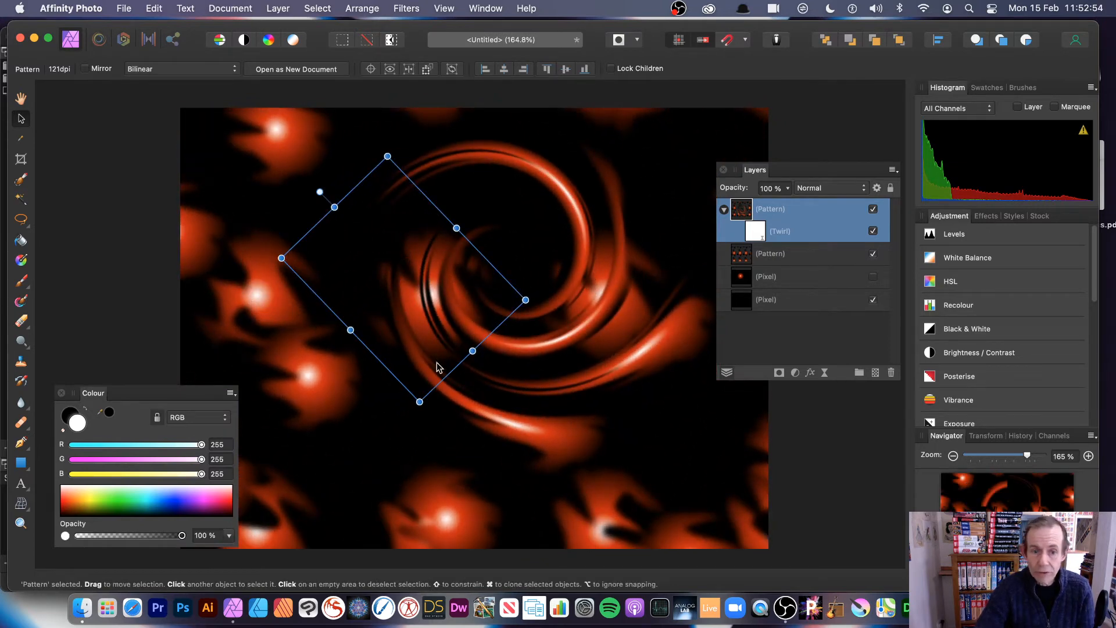
left_click_drag(419, 400, 411, 339)
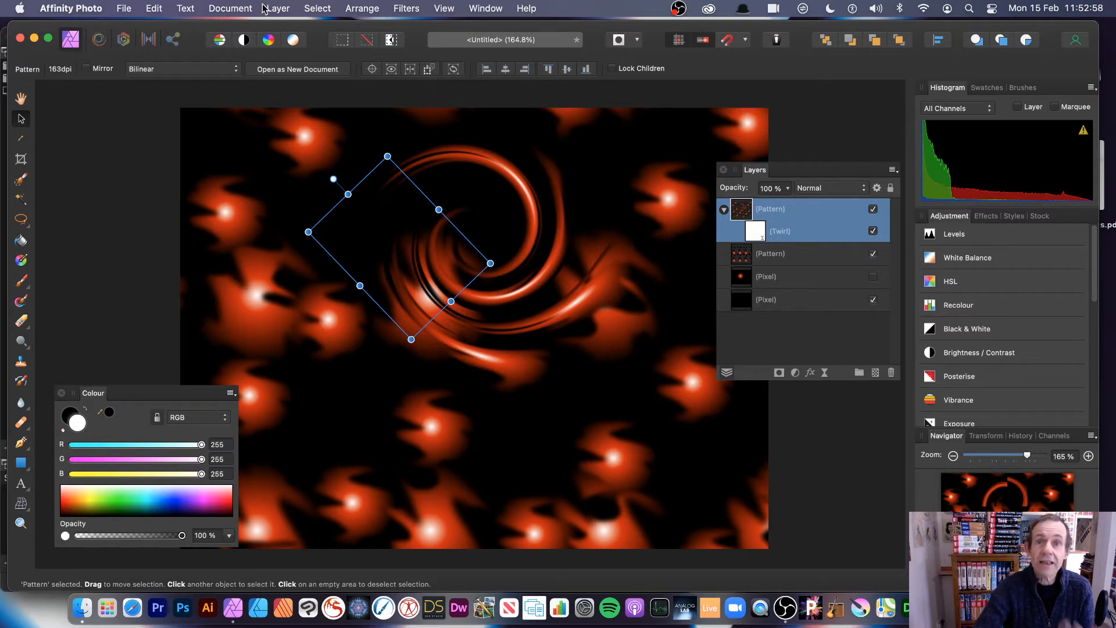
- Add a second live Twirl at 354.6° and 689.6 px radius, moving its centre, Normal blend
left_click(287, 8)
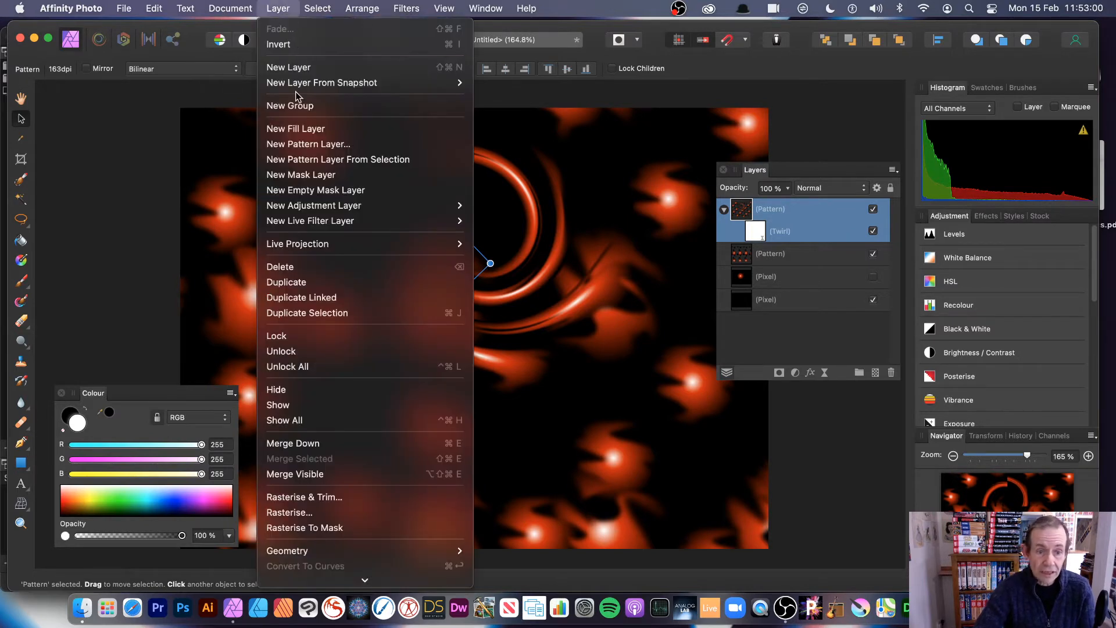
mouse_move(305, 222)
mouse_move(562, 221)
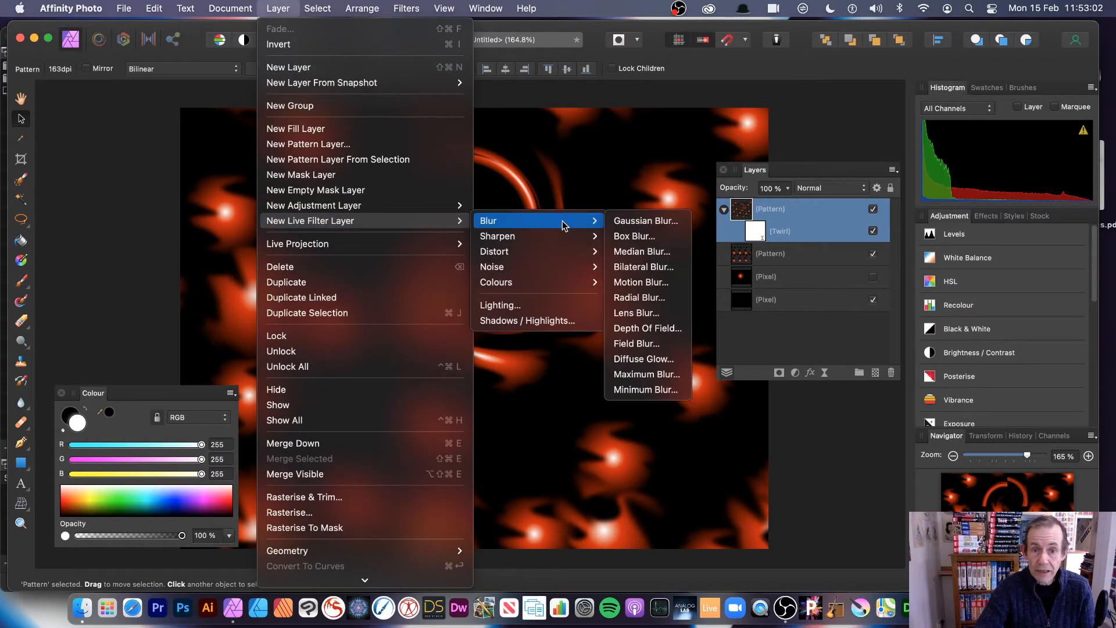
mouse_move(546, 251)
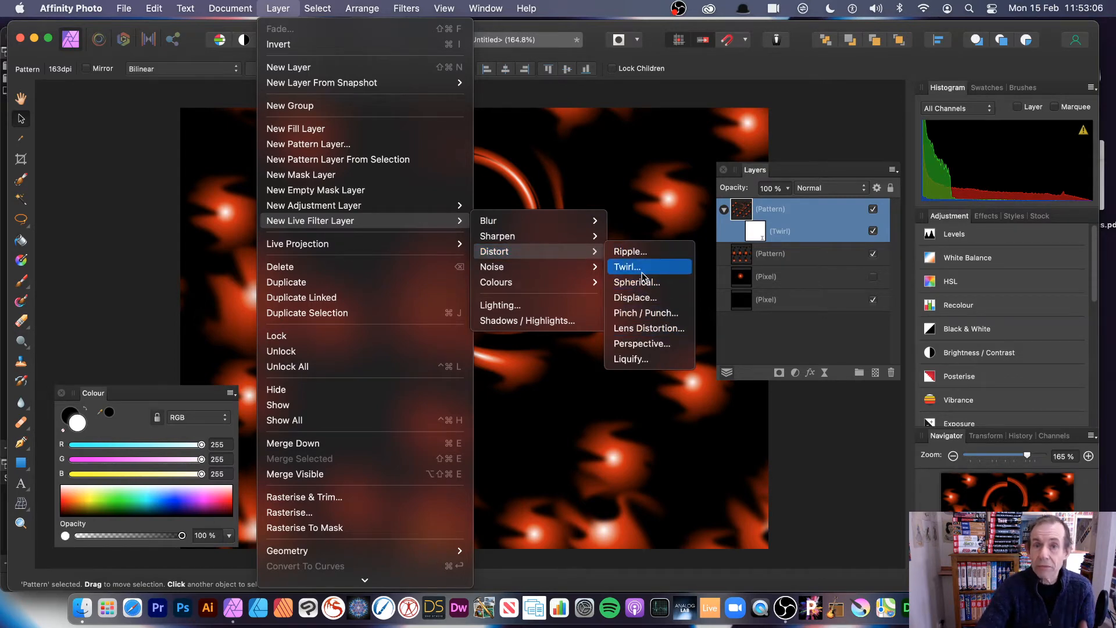
left_click(642, 272)
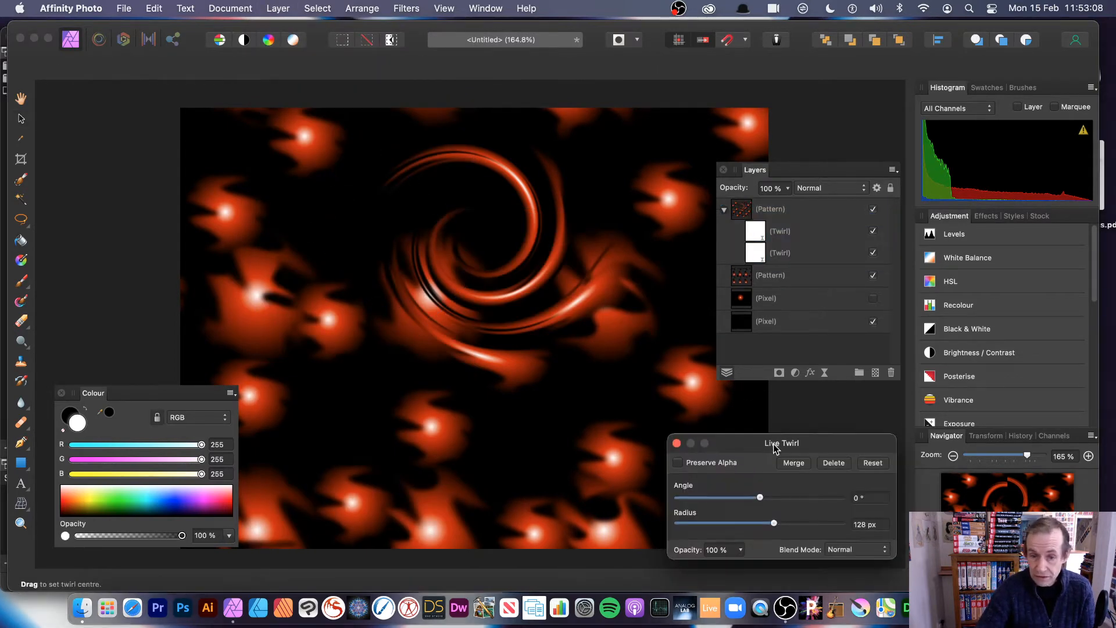
left_click_drag(773, 444, 439, 208)
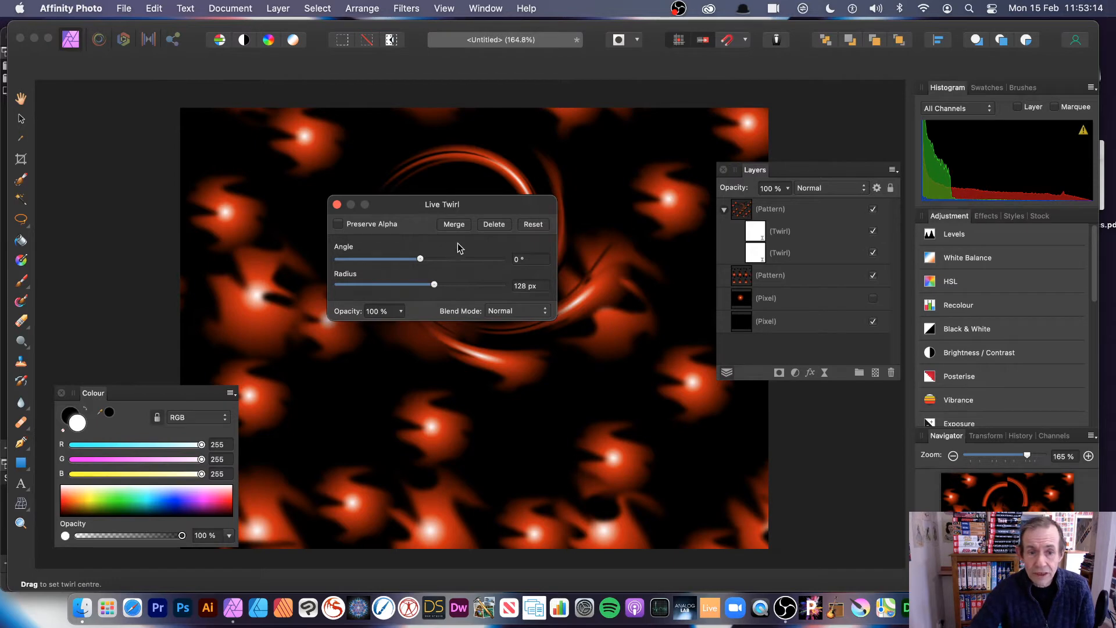
left_click_drag(451, 263, 495, 286)
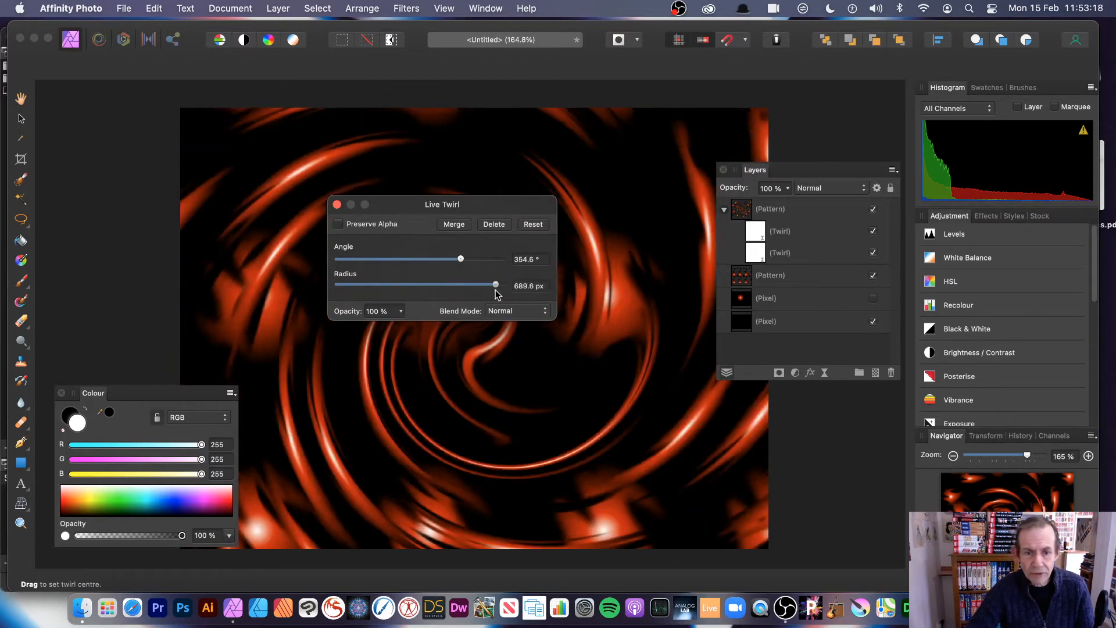
left_click_drag(418, 203, 729, 227)
left_click_drag(427, 284, 363, 390)
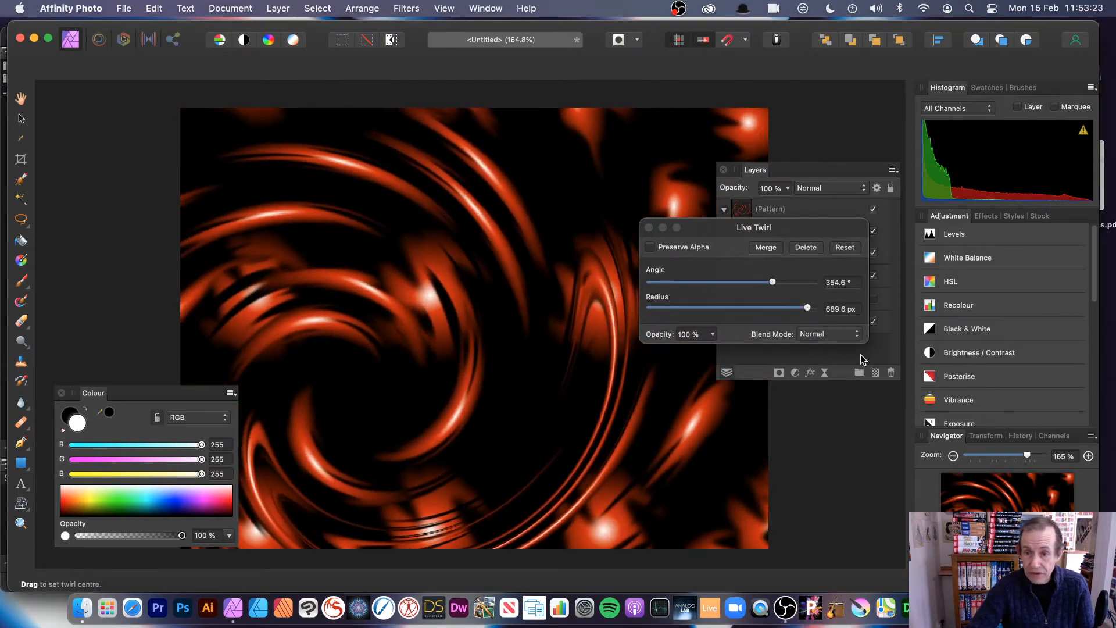
left_click(820, 336)
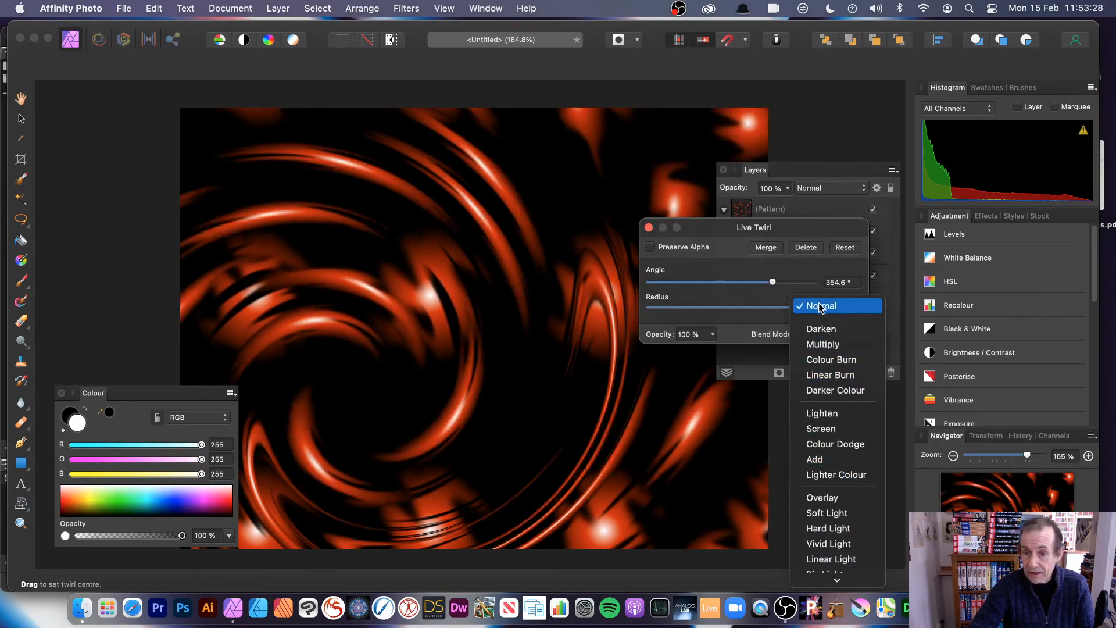
left_click(821, 307)
- Rescale the pattern beneath both twirls and shift it up and to the right
left_click(649, 227)
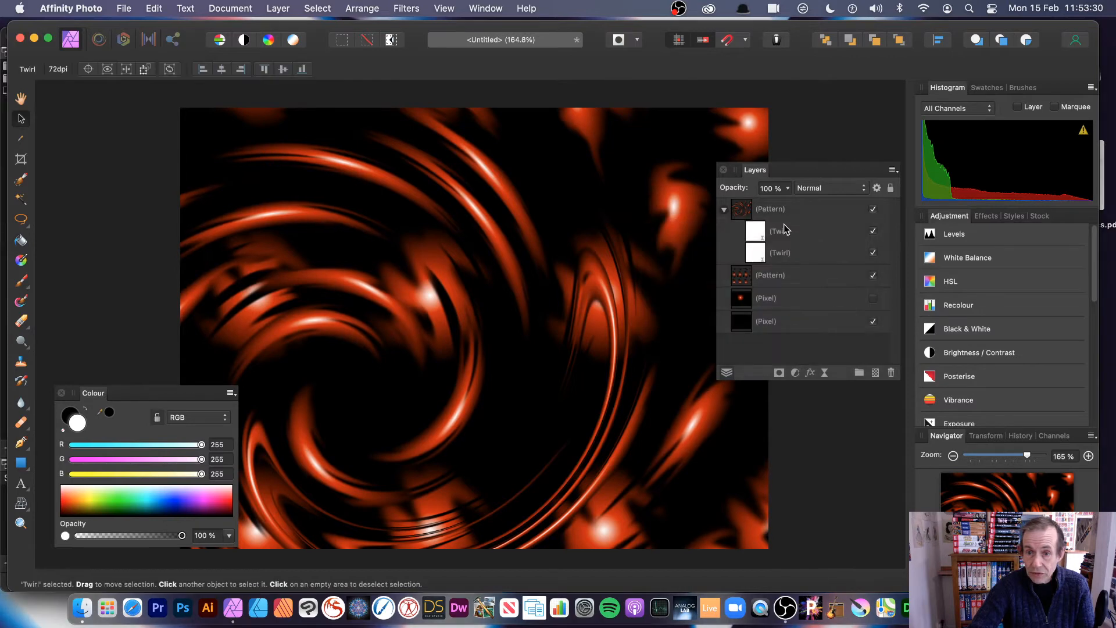
left_click(727, 208)
left_click(749, 213)
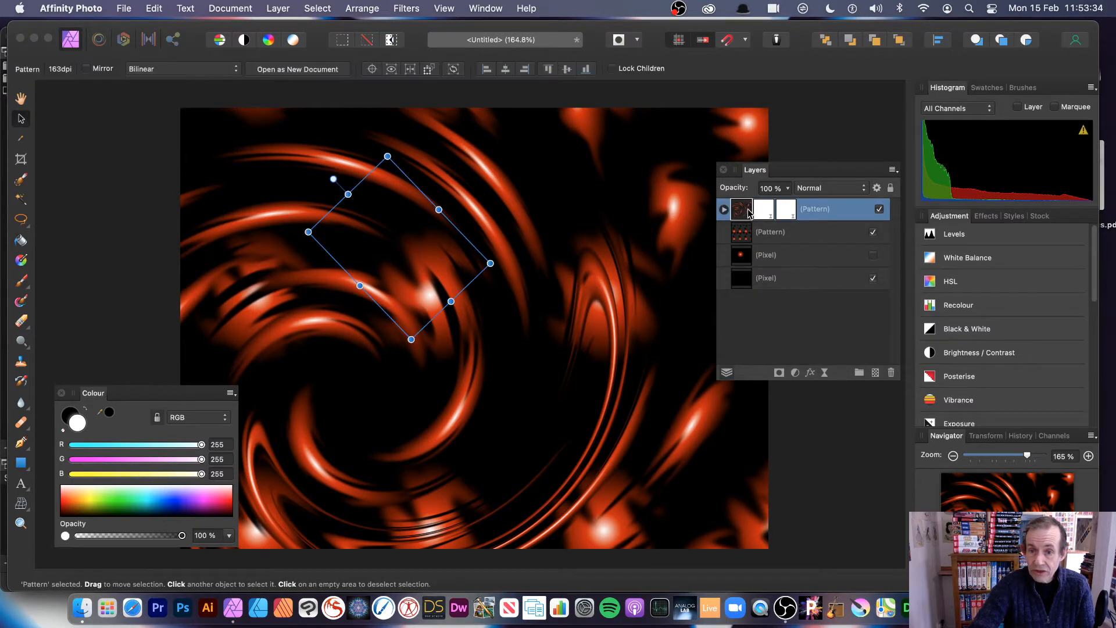
left_click_drag(410, 338, 471, 344)
left_click_drag(438, 267, 605, 206)
left_click(810, 336)
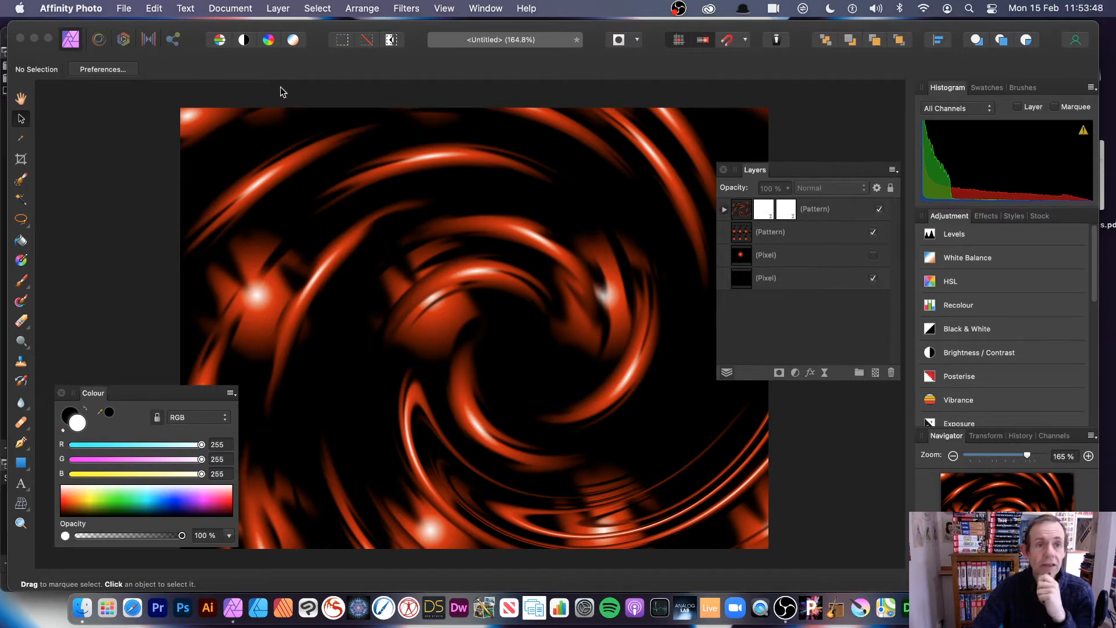
- Use Layer > Merge Visible to combine the visible swirl into a new pixel layer
left_click(278, 8)
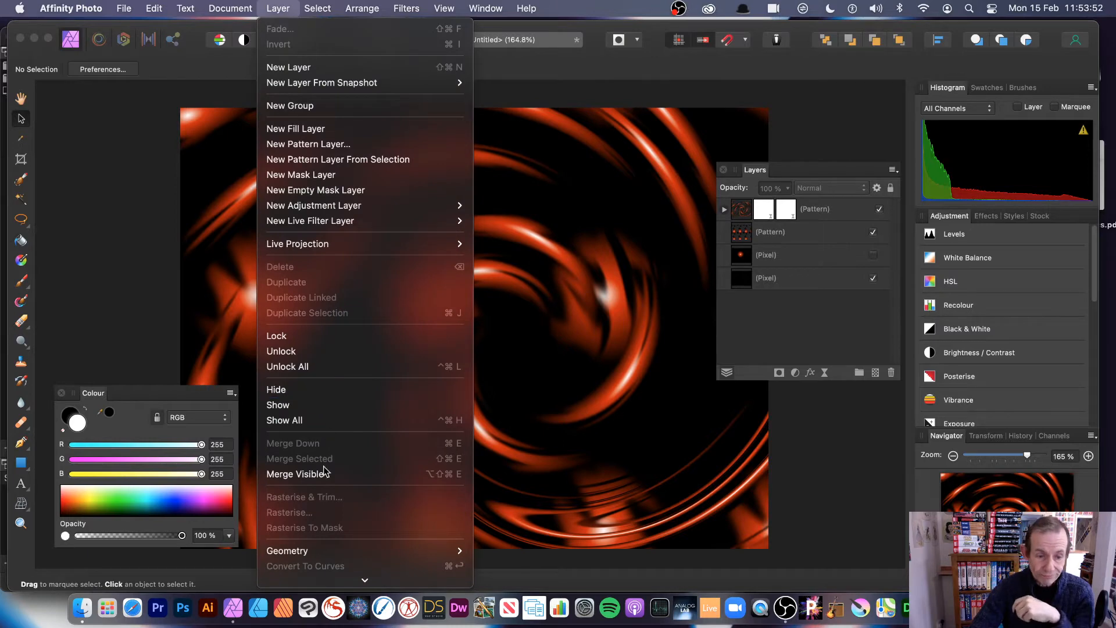
scroll(327, 471, "down", 1)
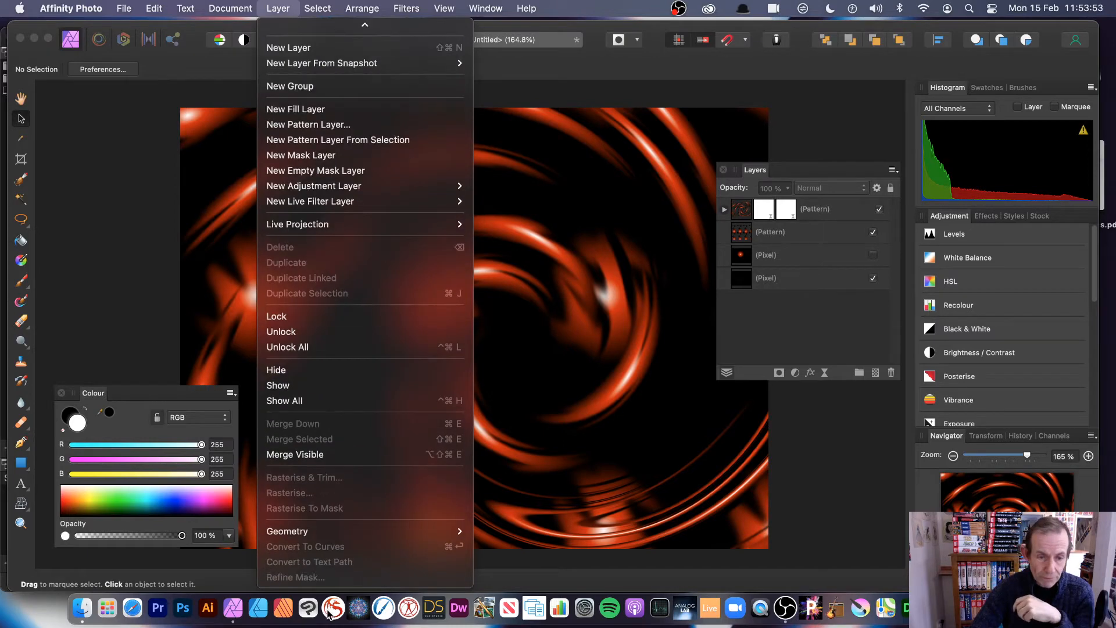
left_click(351, 457)
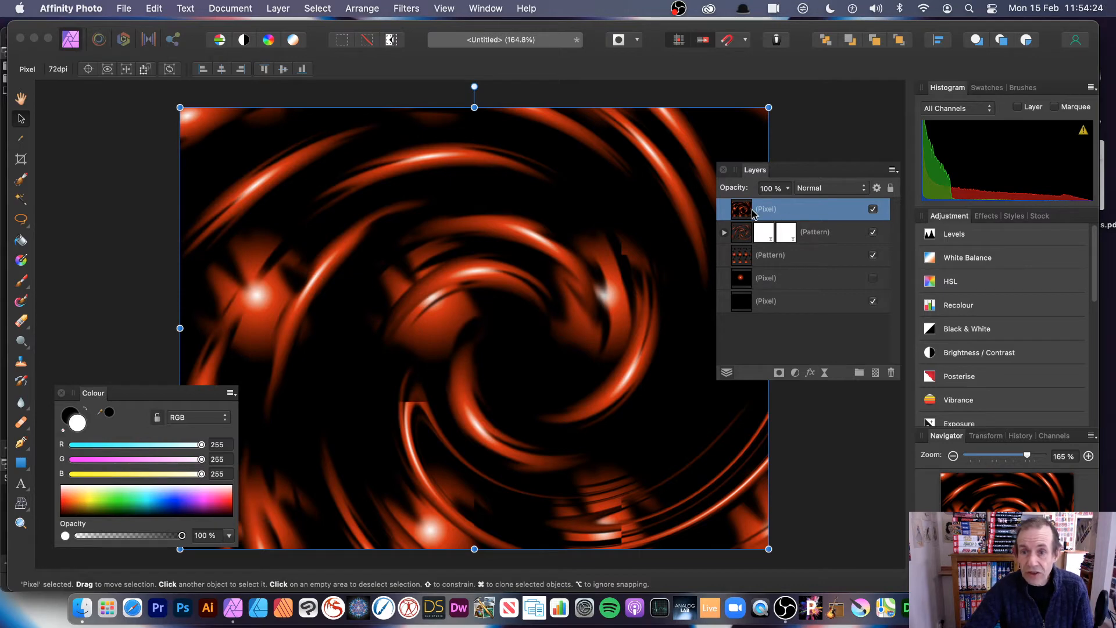
- Hide the original twirled pattern layer and bring up the selection tool choices
left_click(873, 232)
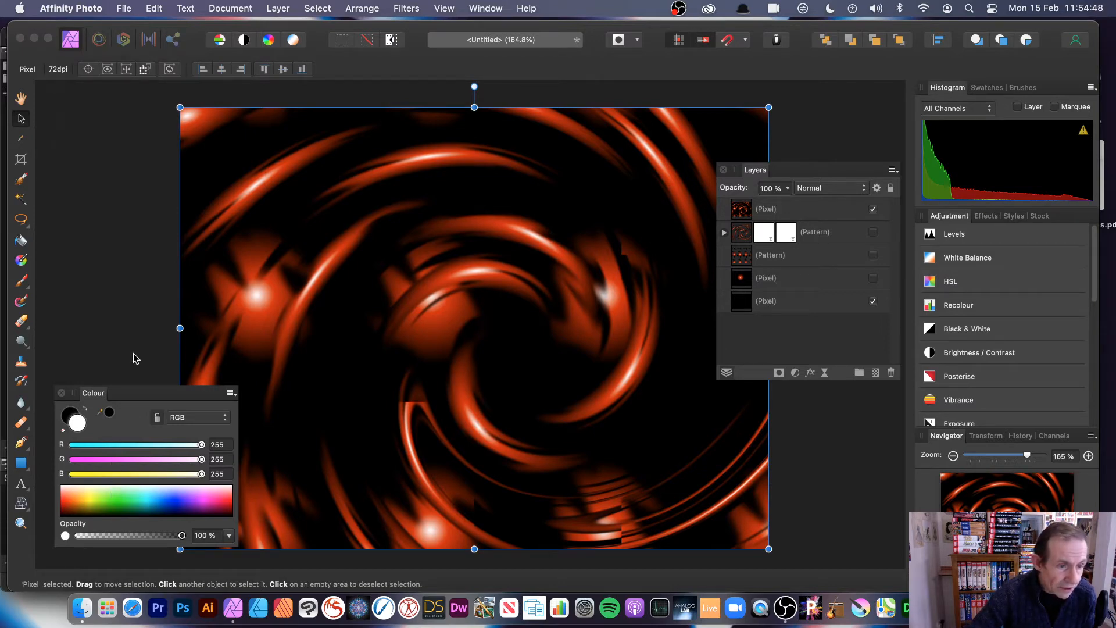
left_click(22, 222)
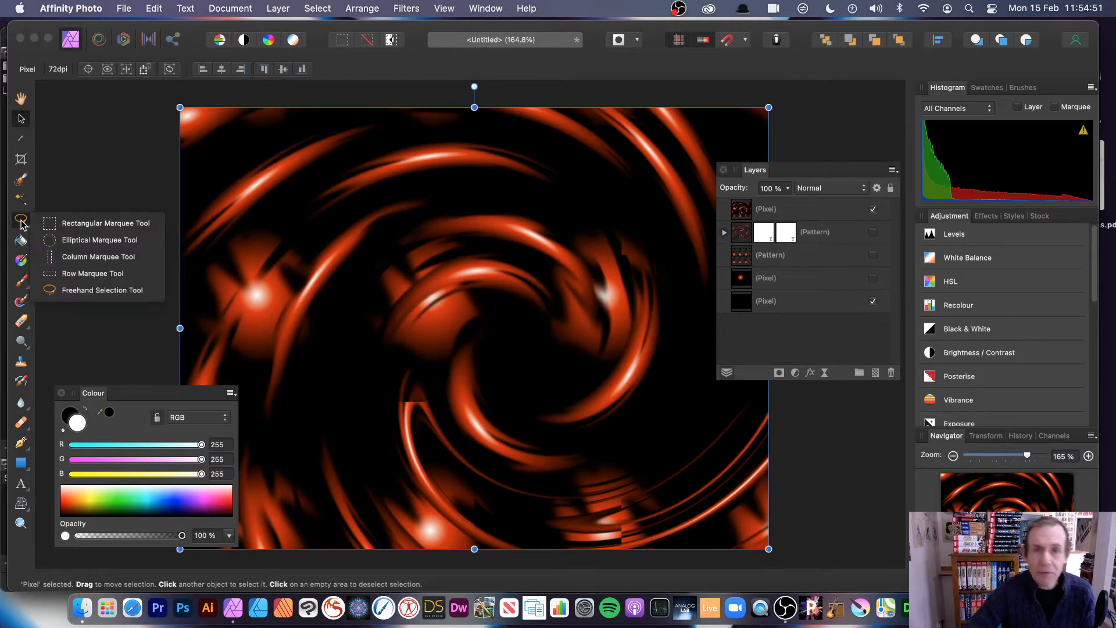
- Select a 39 px feathered rectangle around the swirl's centre and make it a pattern layer
left_click(97, 224)
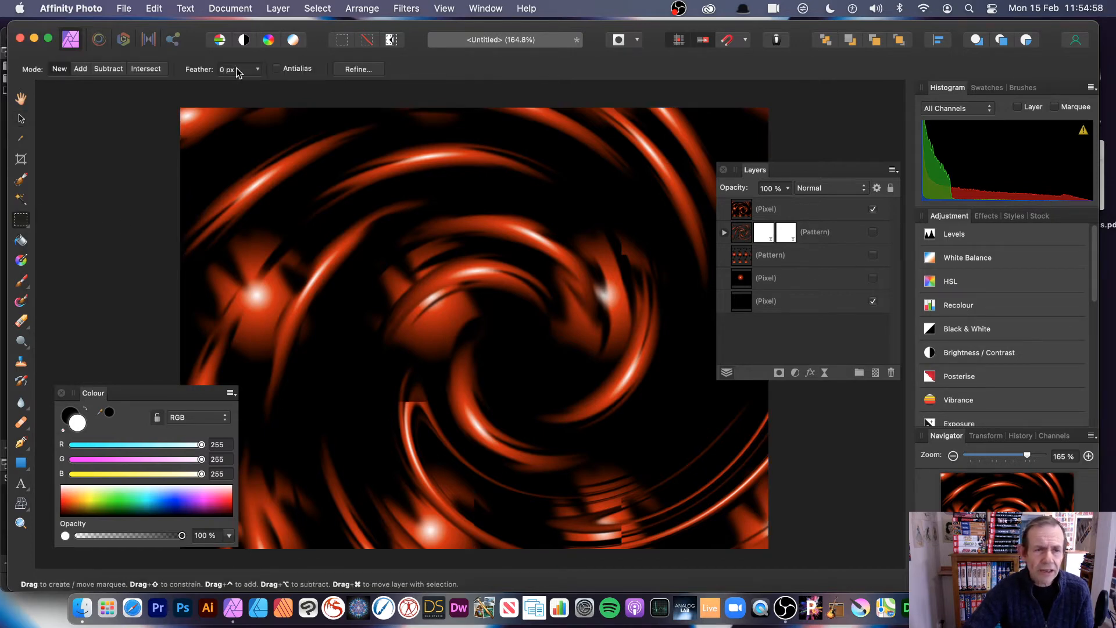
left_click(261, 71)
left_click_drag(255, 85, 300, 86)
left_click_drag(364, 196, 553, 400)
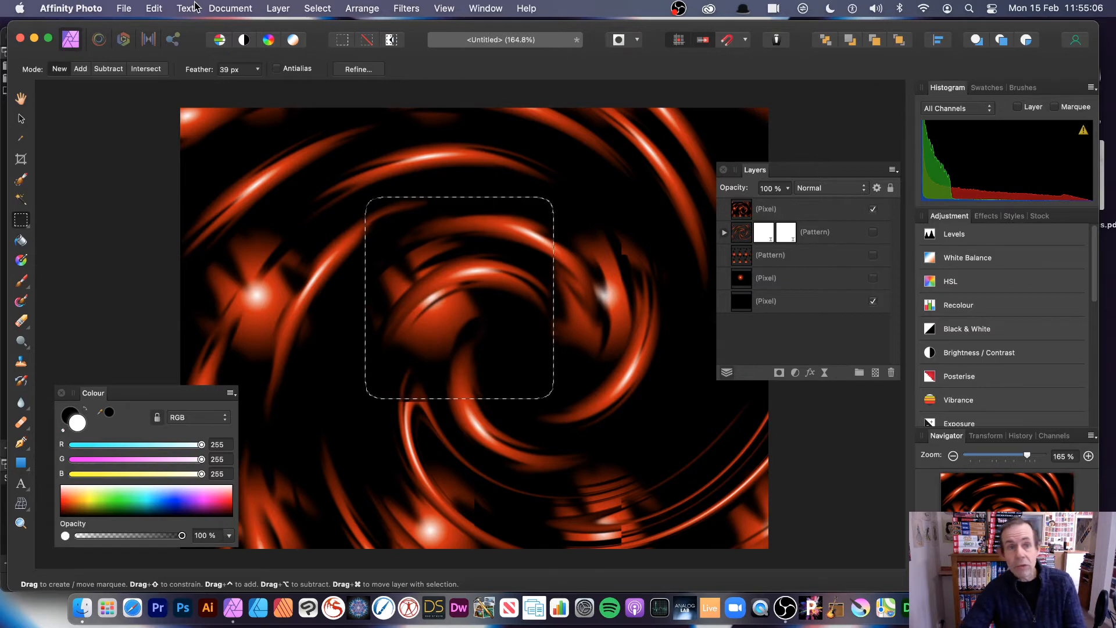
left_click(277, 8)
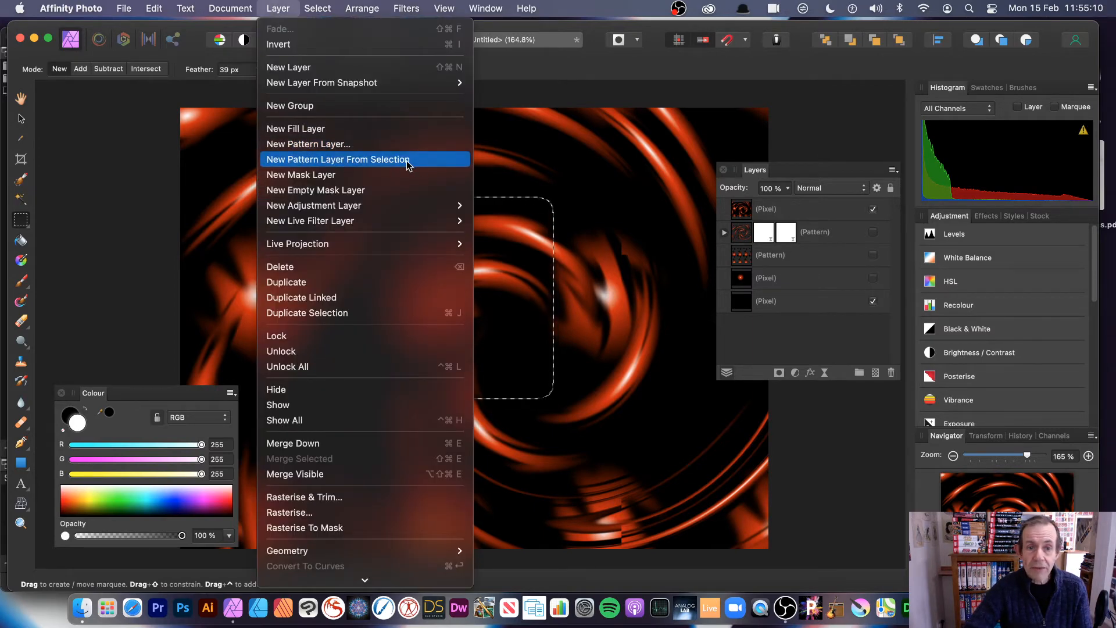
left_click(345, 160)
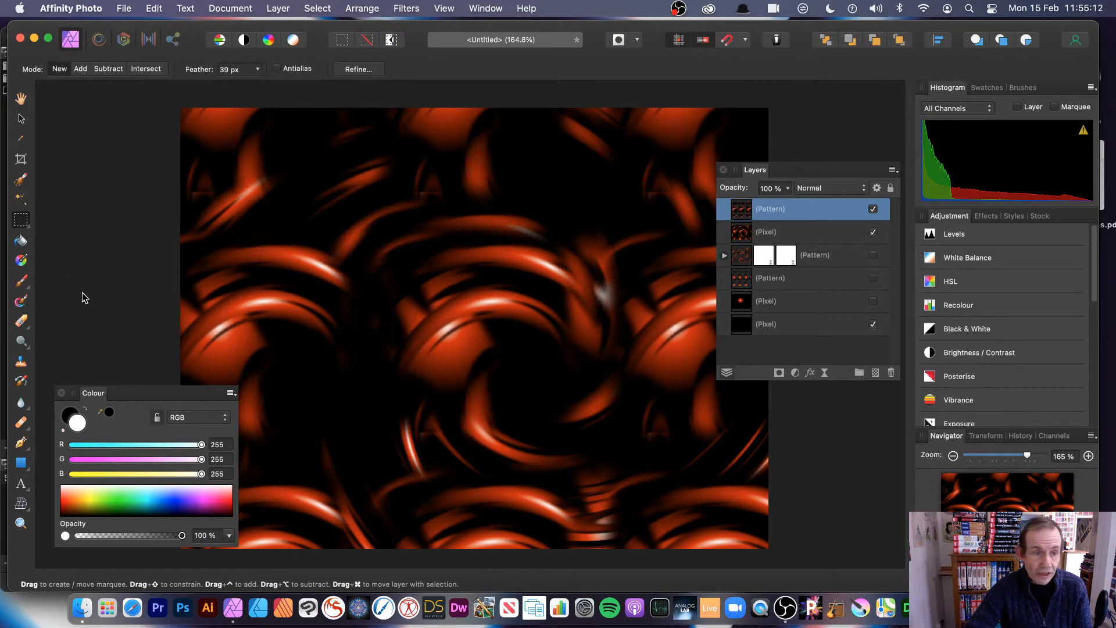
- Shrink the new pattern tiles, rotate them slightly and shift them up and left
left_click(21, 119)
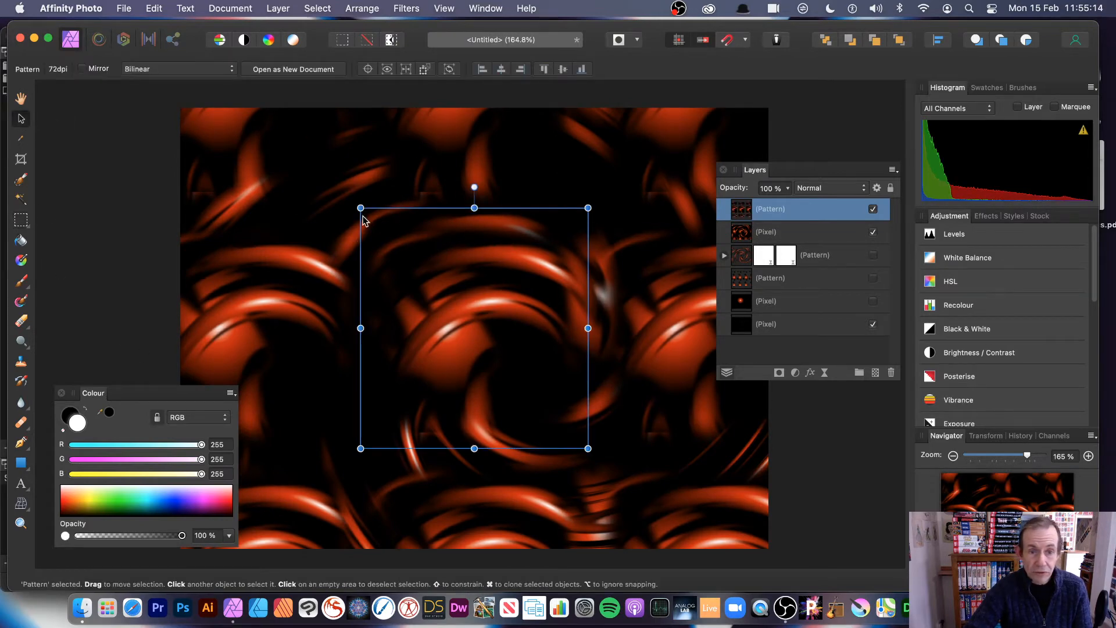
left_click_drag(360, 208, 463, 295)
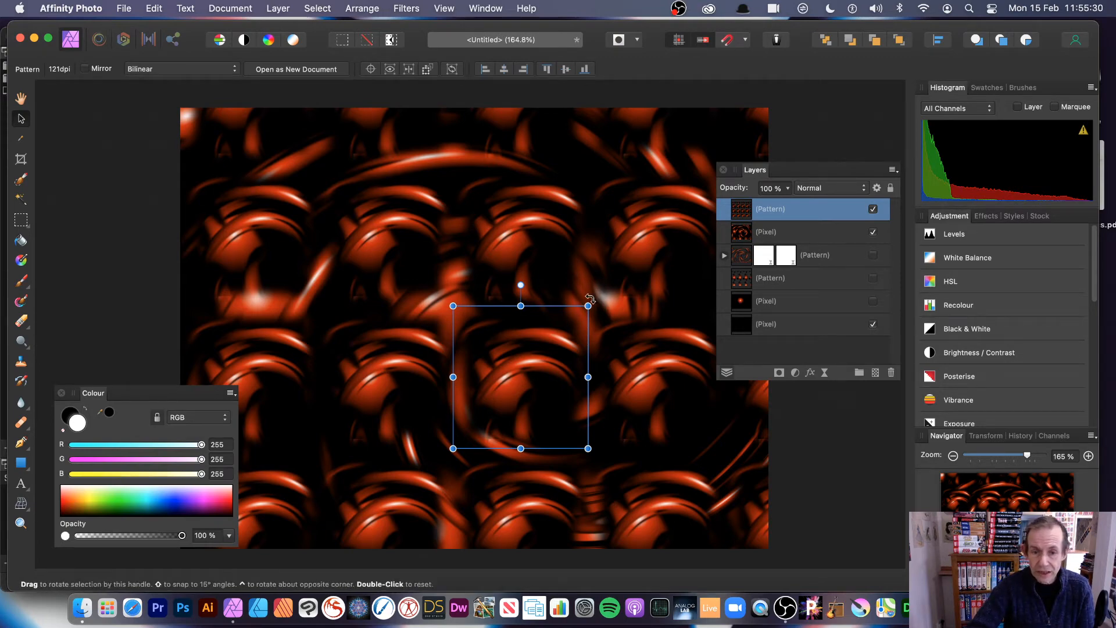
left_click_drag(589, 298, 596, 274)
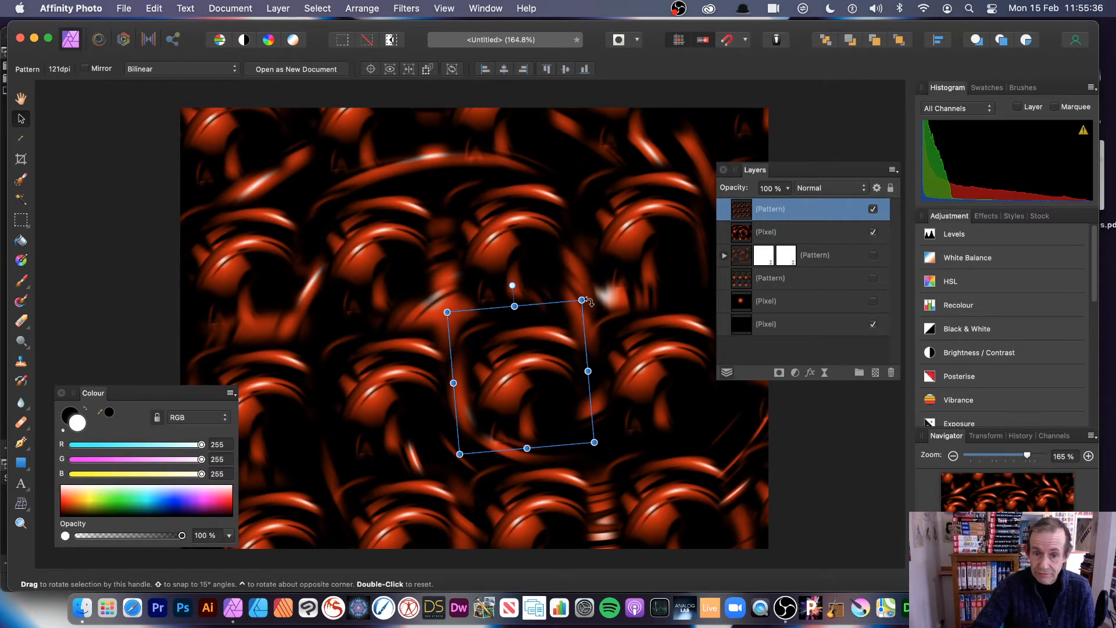
left_click_drag(588, 301, 603, 273)
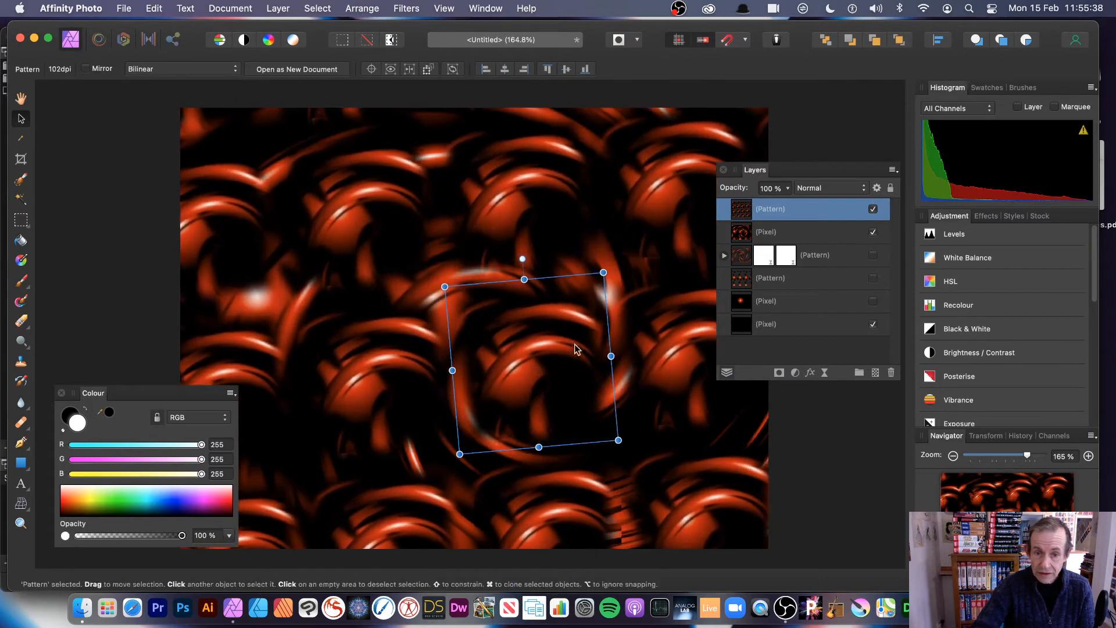
left_click_drag(574, 349, 536, 295)
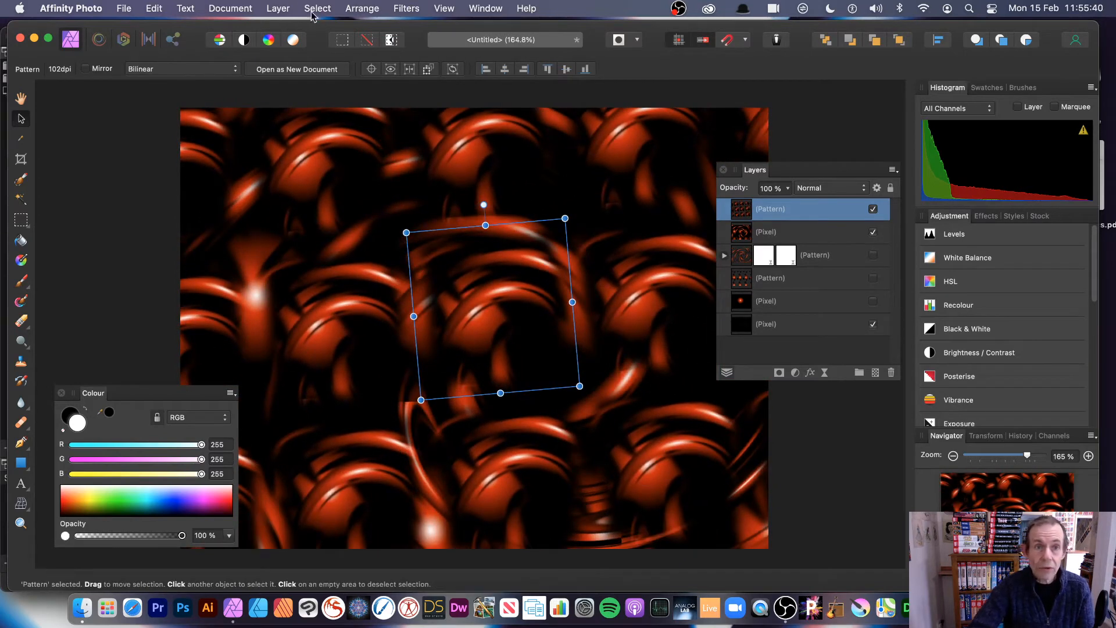
left_click(279, 8)
- Add a live Twirl to the pattern at 342.7°, centred lower left, with Normal blend
mouse_move(302, 226)
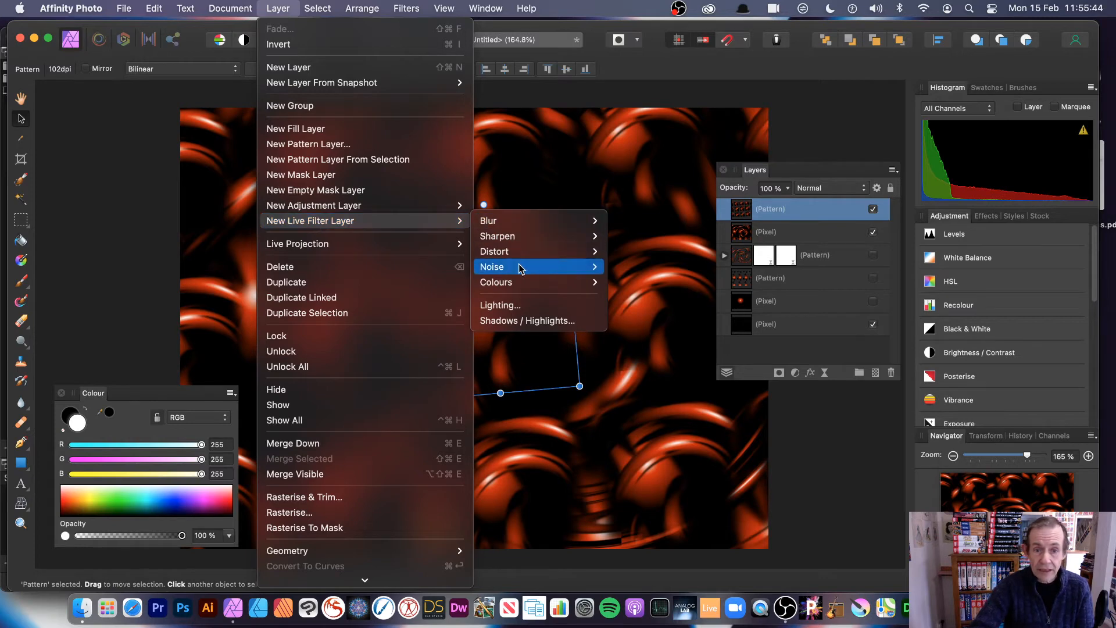
mouse_move(523, 252)
left_click(657, 265)
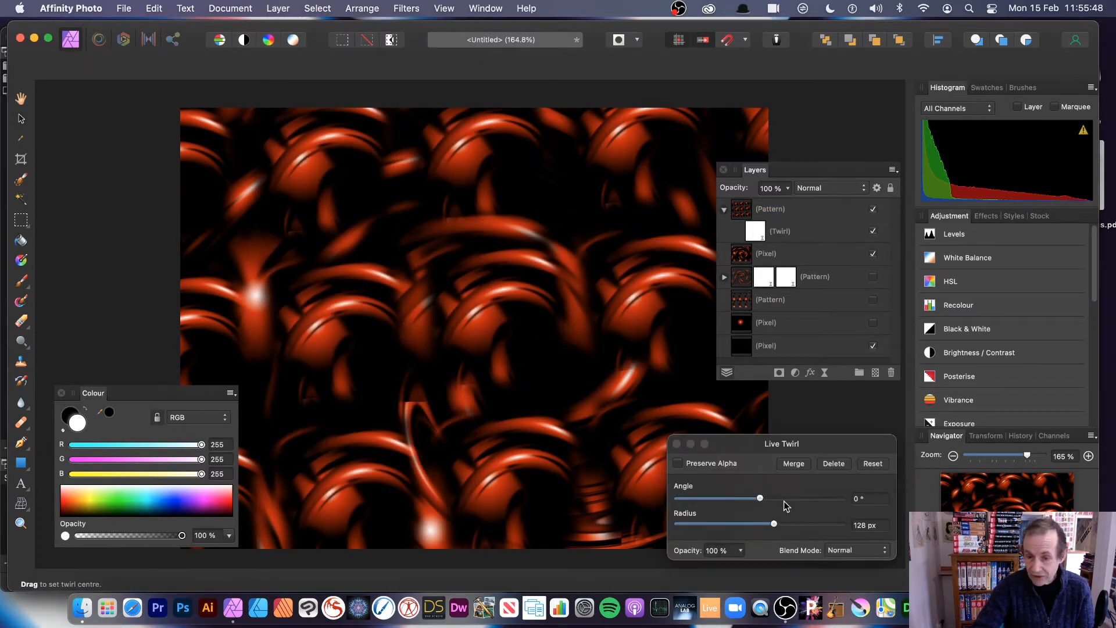
left_click_drag(784, 498, 815, 528)
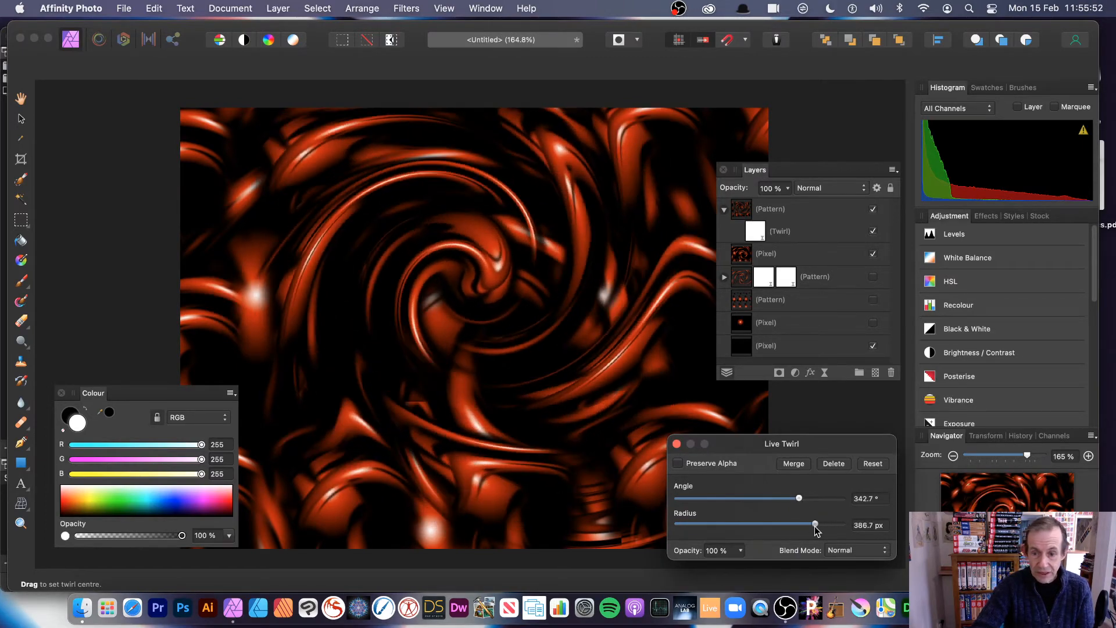
left_click_drag(530, 344, 397, 334)
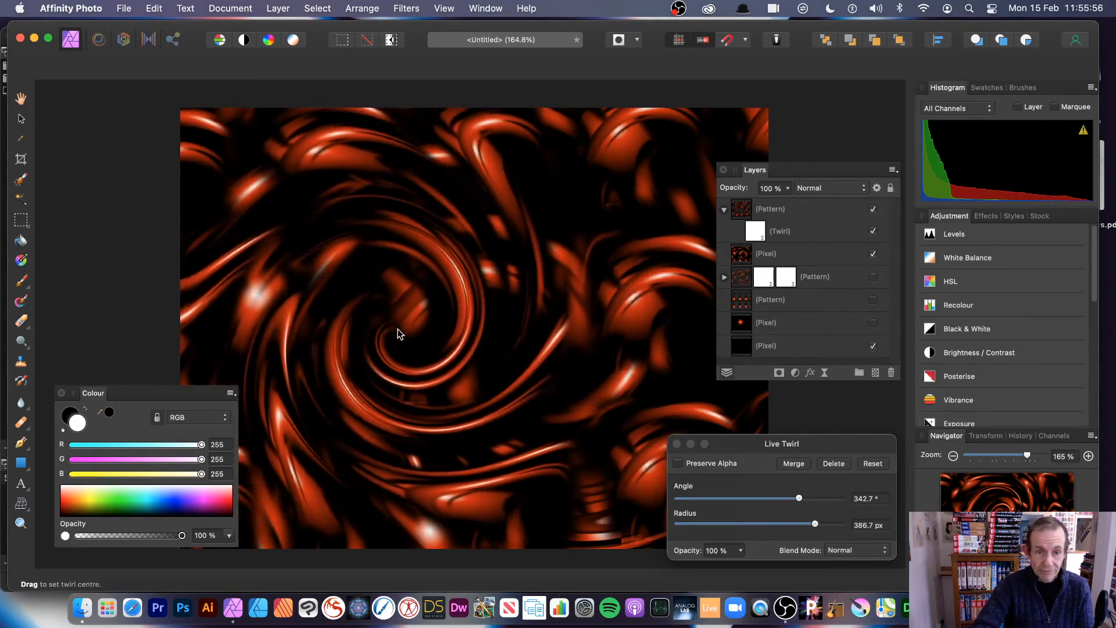
left_click(863, 552)
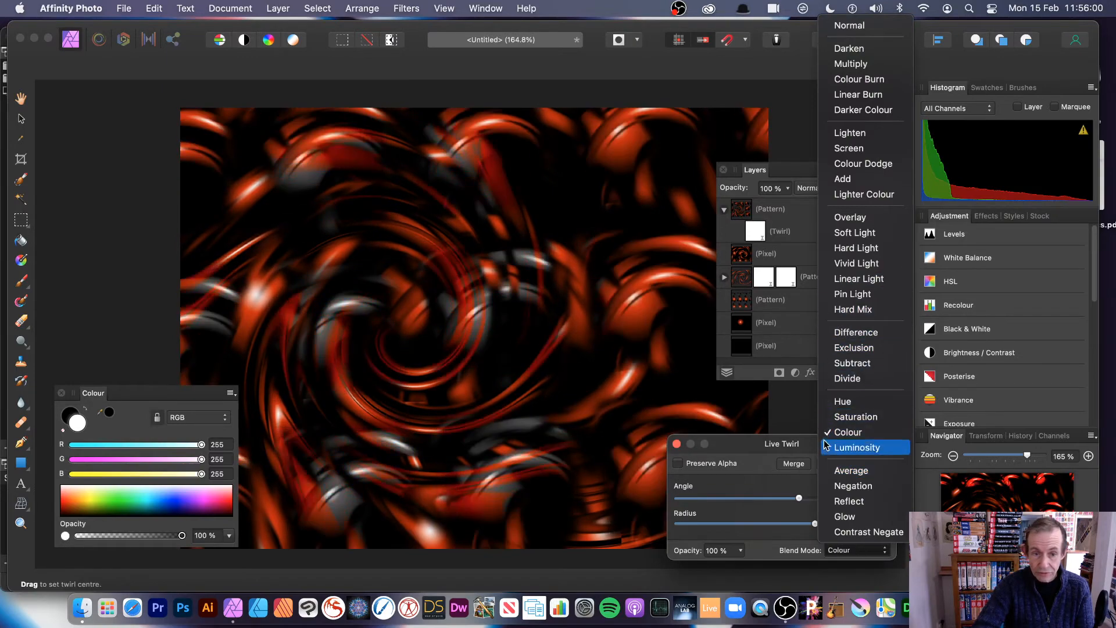
left_click(849, 26)
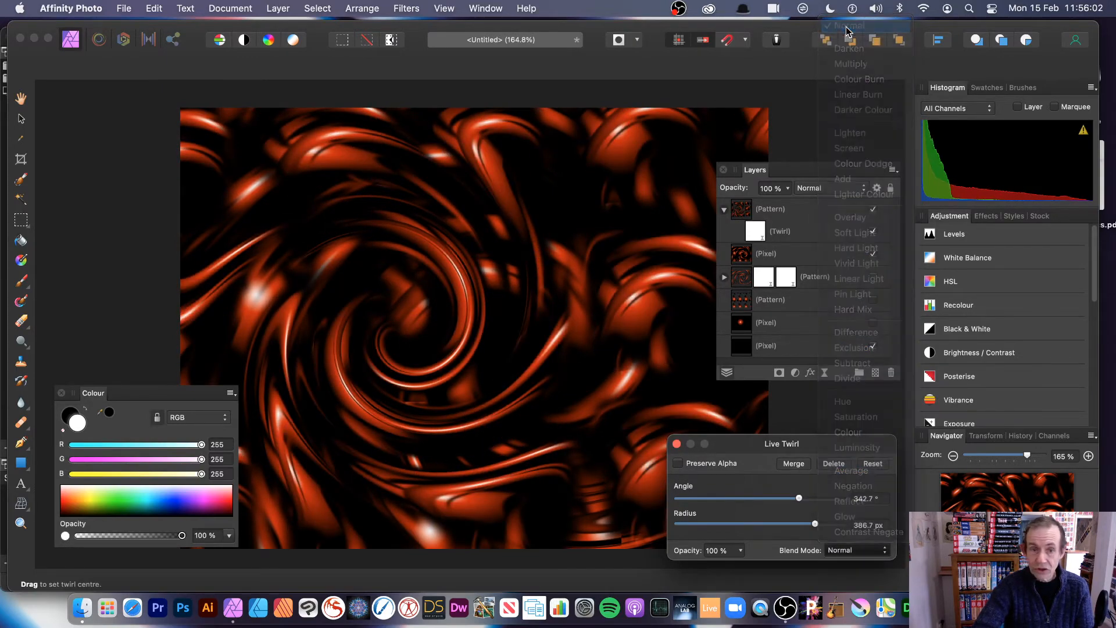
- Move the twirl centre and raise it to 573.3° with a 453.7 px radius
left_click_drag(426, 247, 416, 325)
left_click(266, 8)
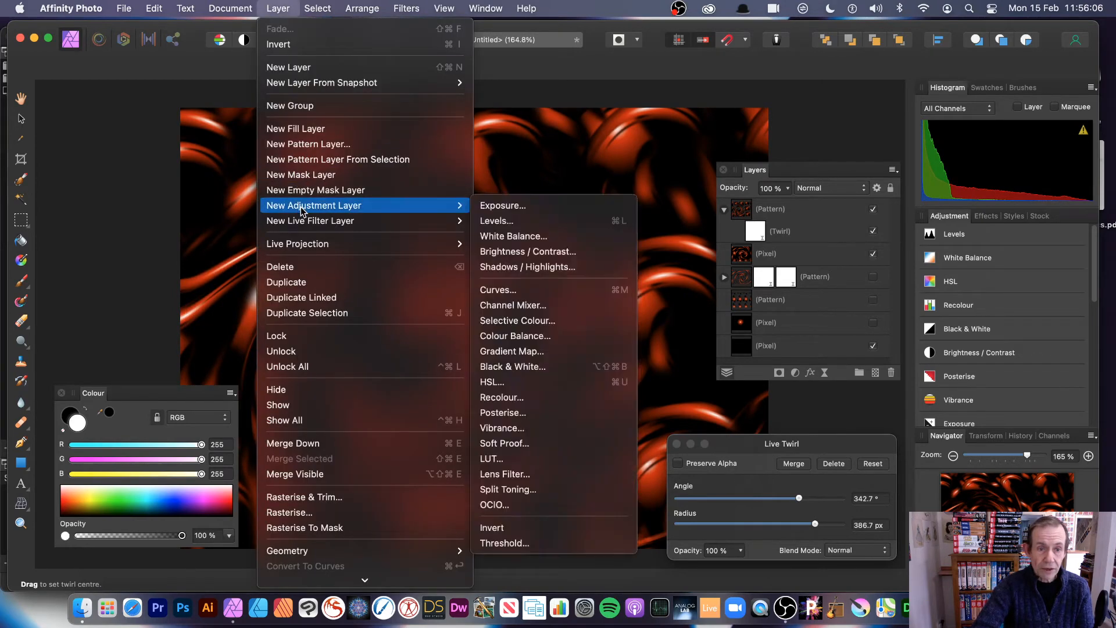
mouse_move(307, 220)
key("Escape")
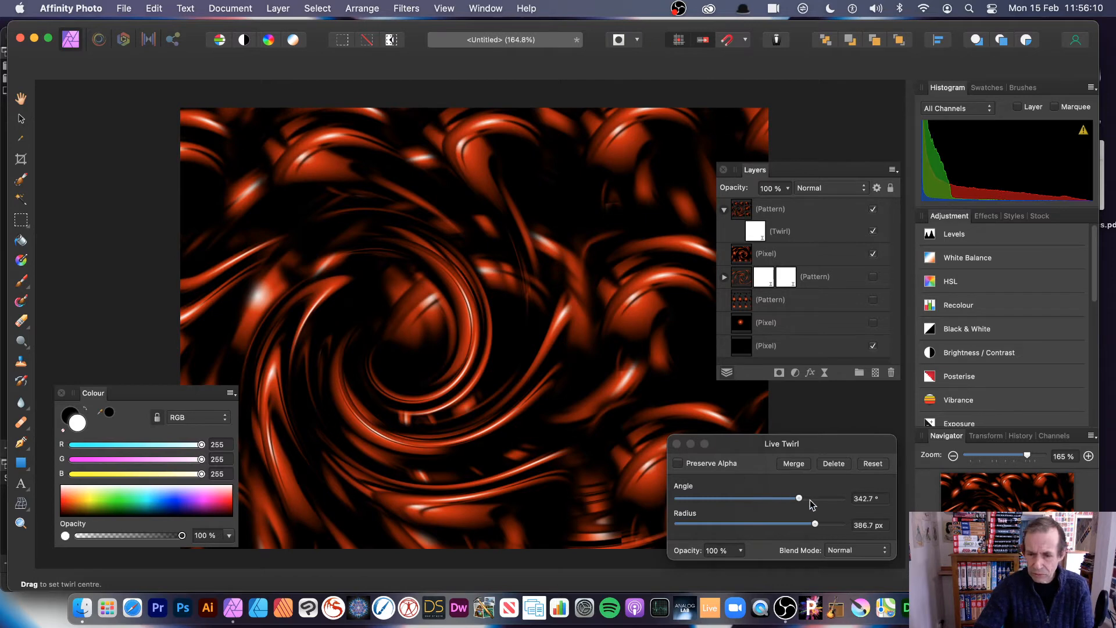
left_click_drag(811, 499, 829, 523)
left_click(676, 444)
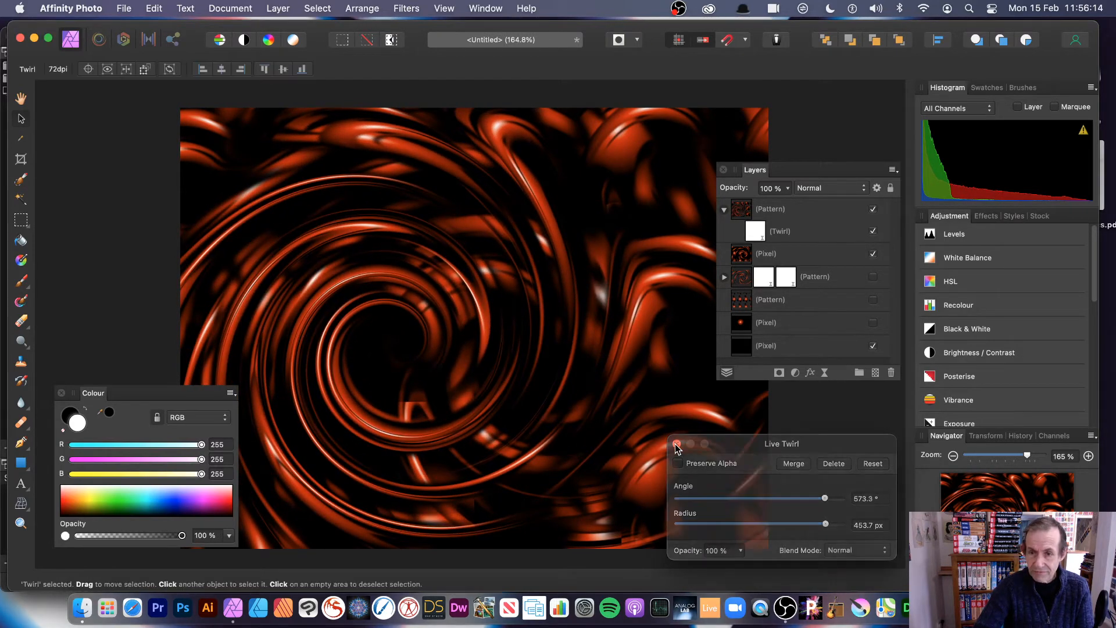
- Add a second live Twirl at 211.4° with 373.3 px radius and reposition its centre
left_click(796, 225)
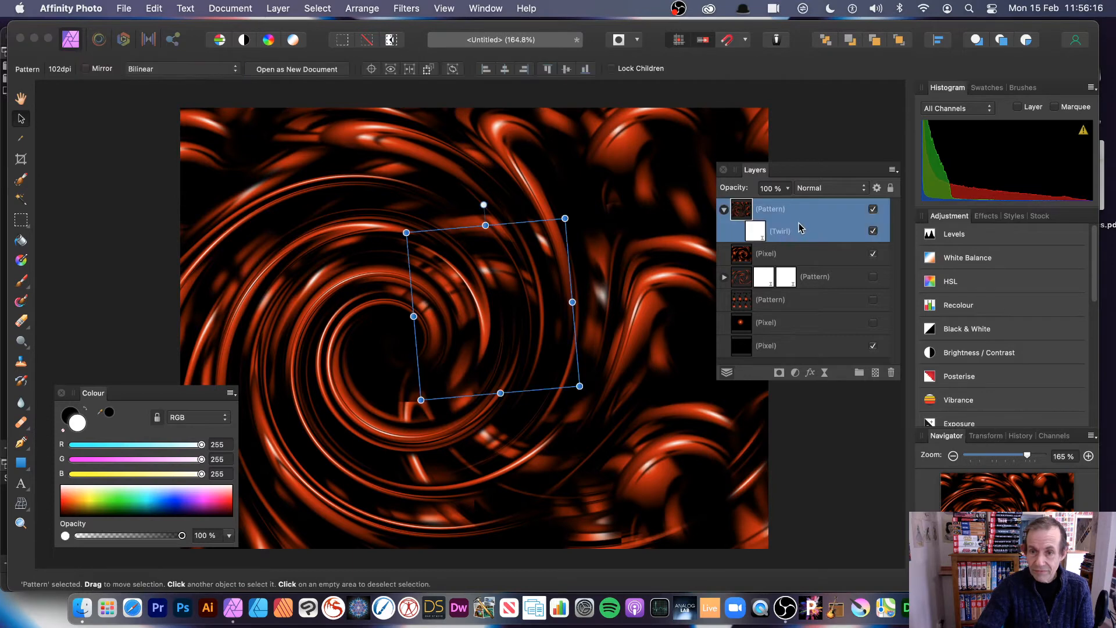
left_click(277, 8)
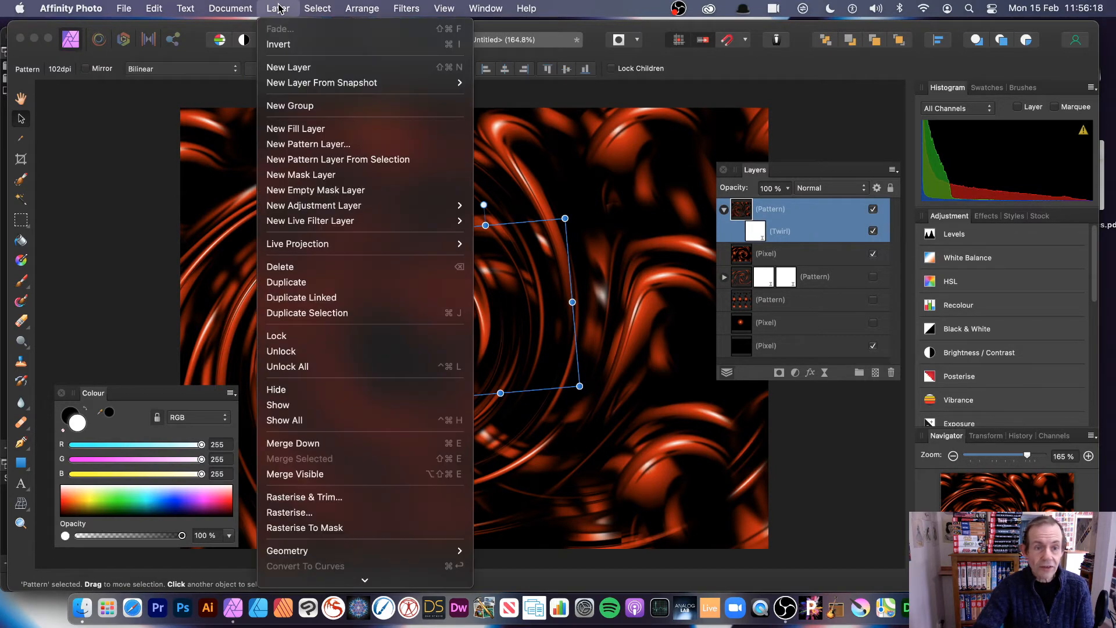
mouse_move(349, 220)
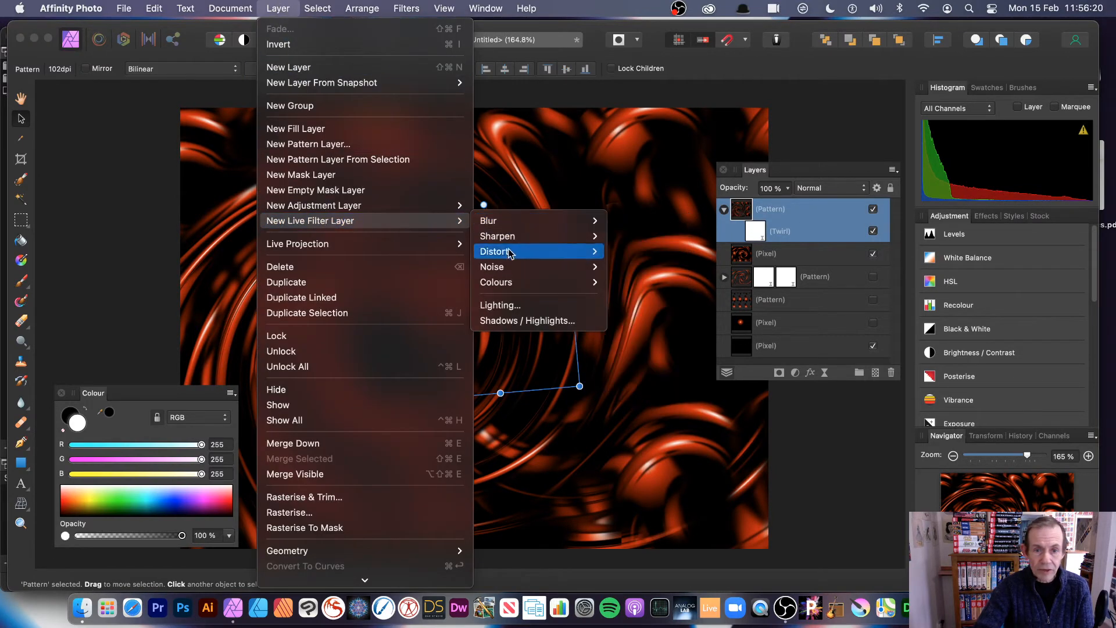
mouse_move(510, 255)
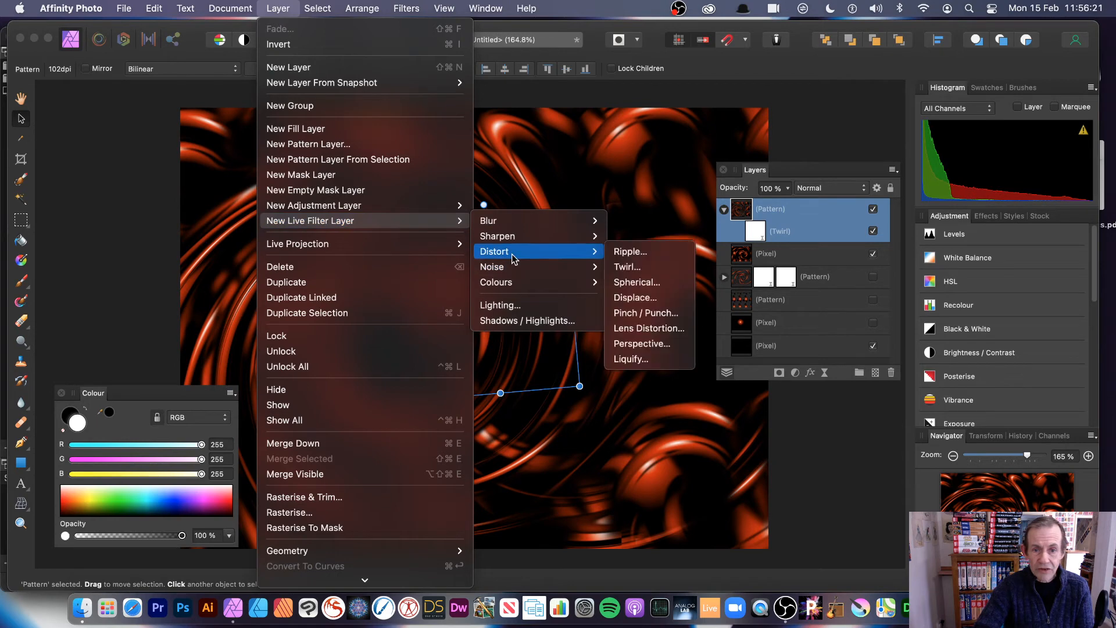
left_click(640, 270)
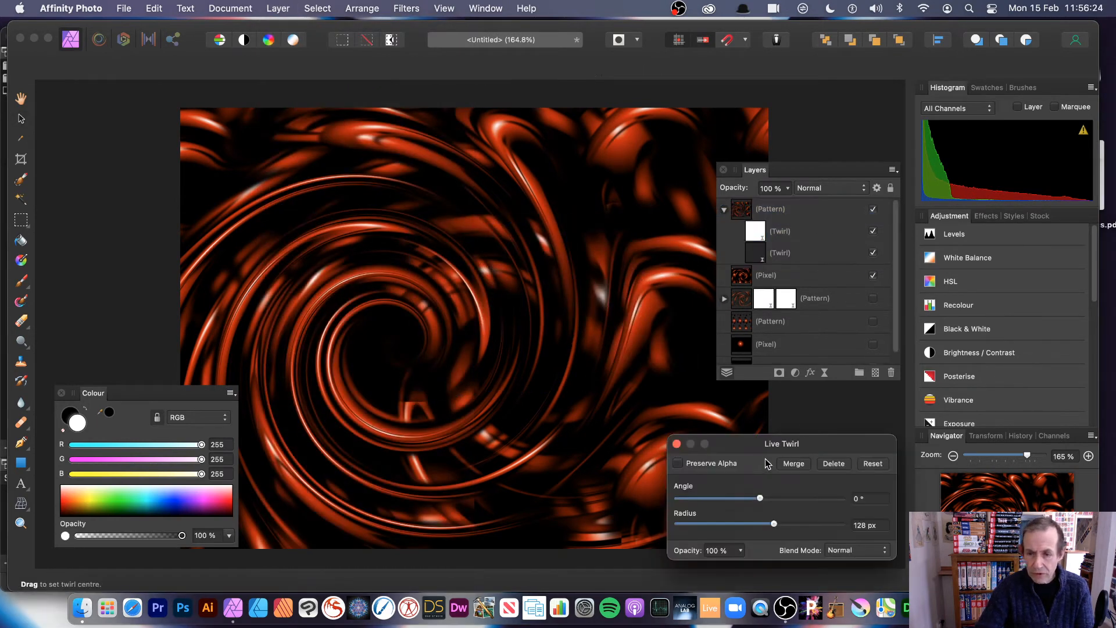
left_click_drag(764, 442, 686, 392)
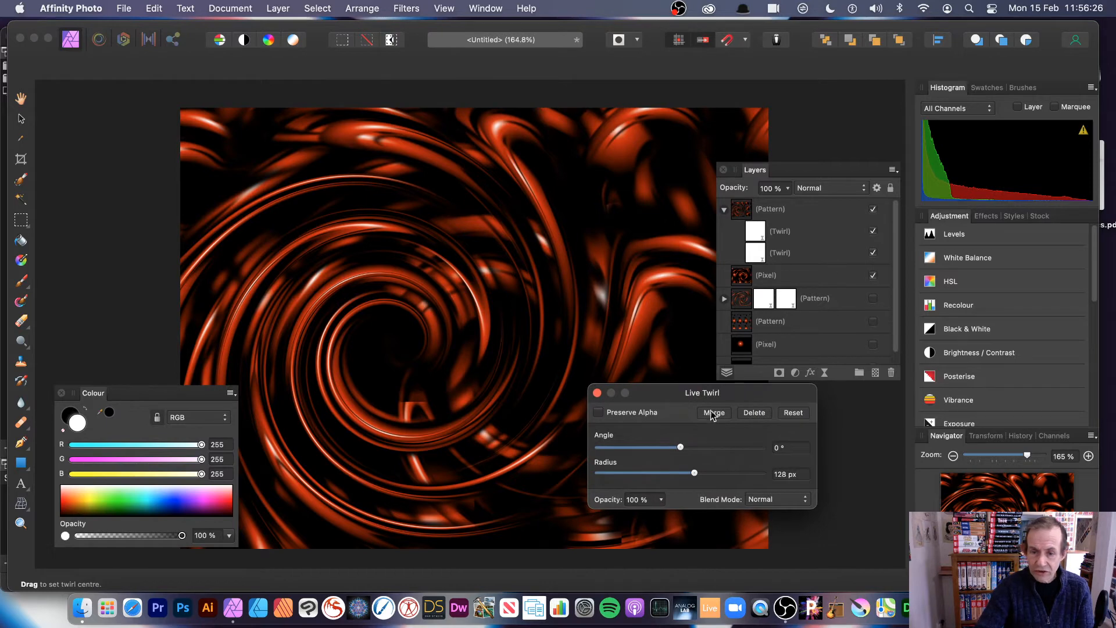
left_click(701, 447)
left_click_drag(708, 474, 732, 473)
left_click_drag(538, 364, 546, 185)
- Raise the second twirl's angle to 634.6° and move its spiral toward the upper right
left_click_drag(704, 446, 739, 447)
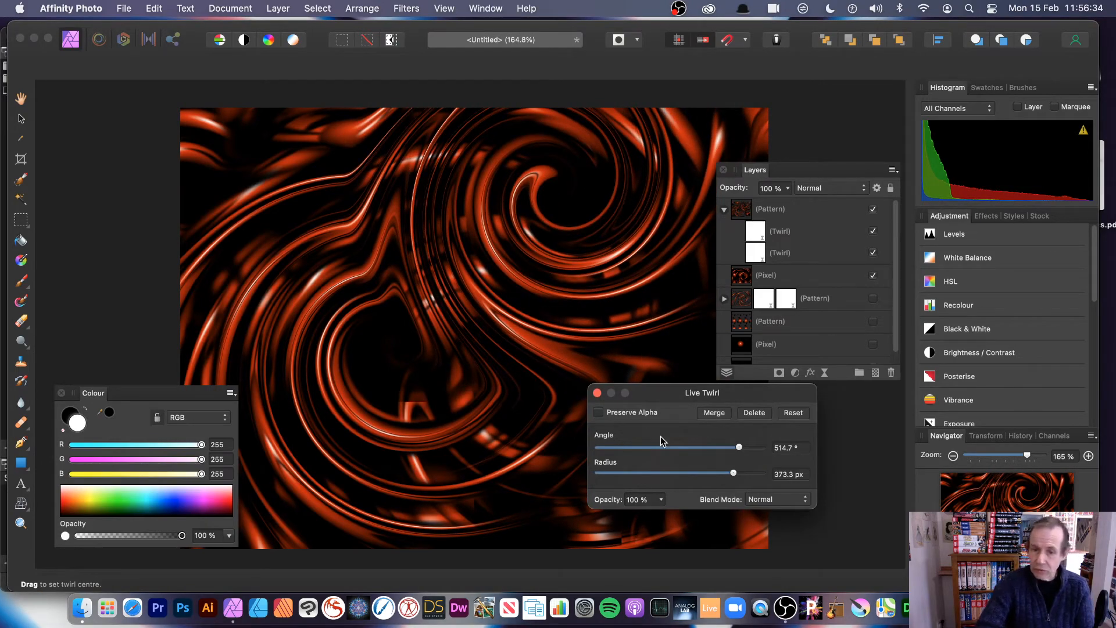
left_click(751, 447)
left_click_drag(581, 256, 617, 207)
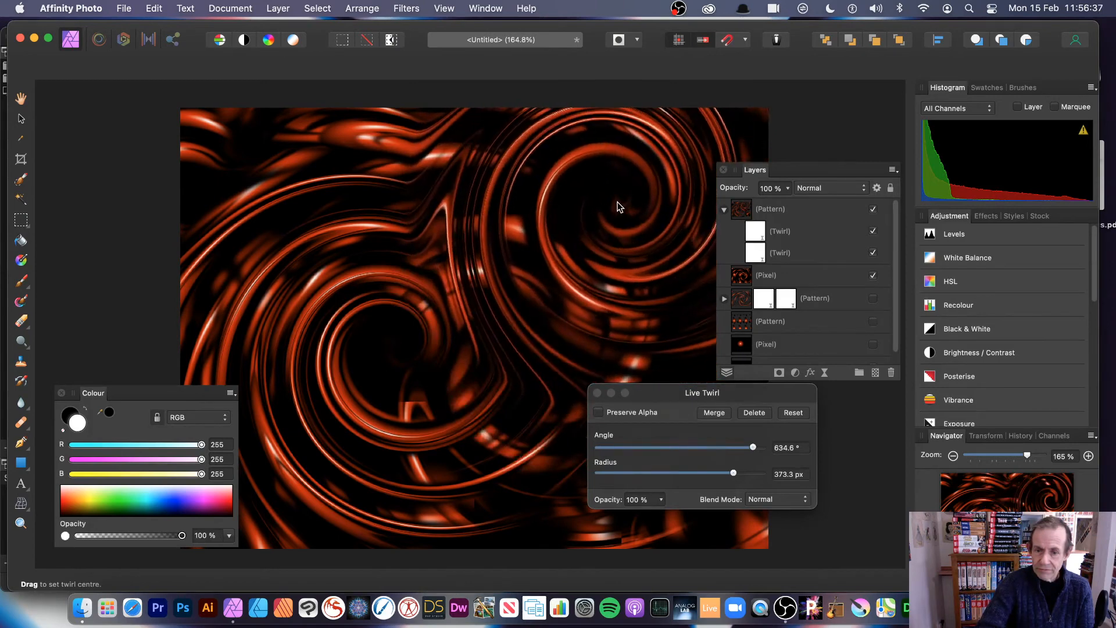
left_click(597, 392)
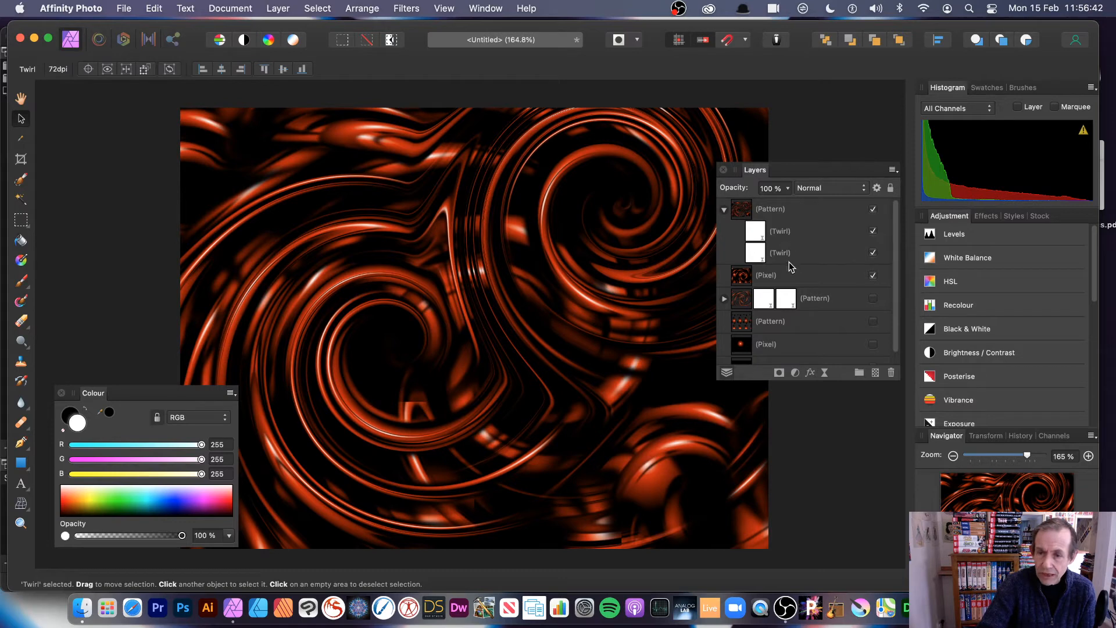
double_click(754, 236)
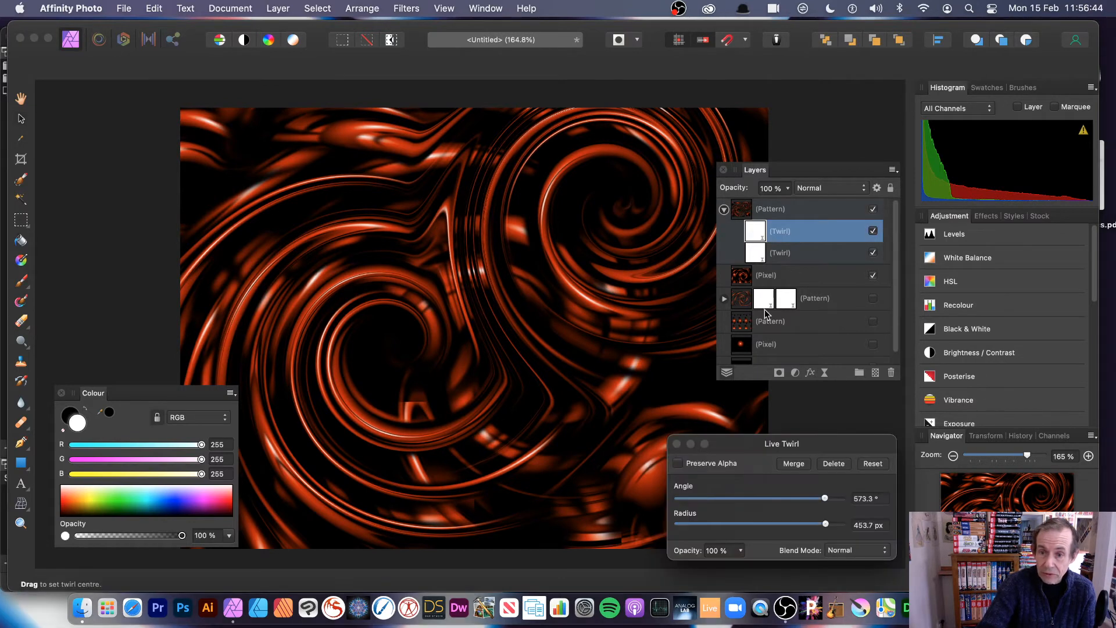
- Close the first twirl's settings and inspect the second Live Twirl without changing it
left_click(676, 444)
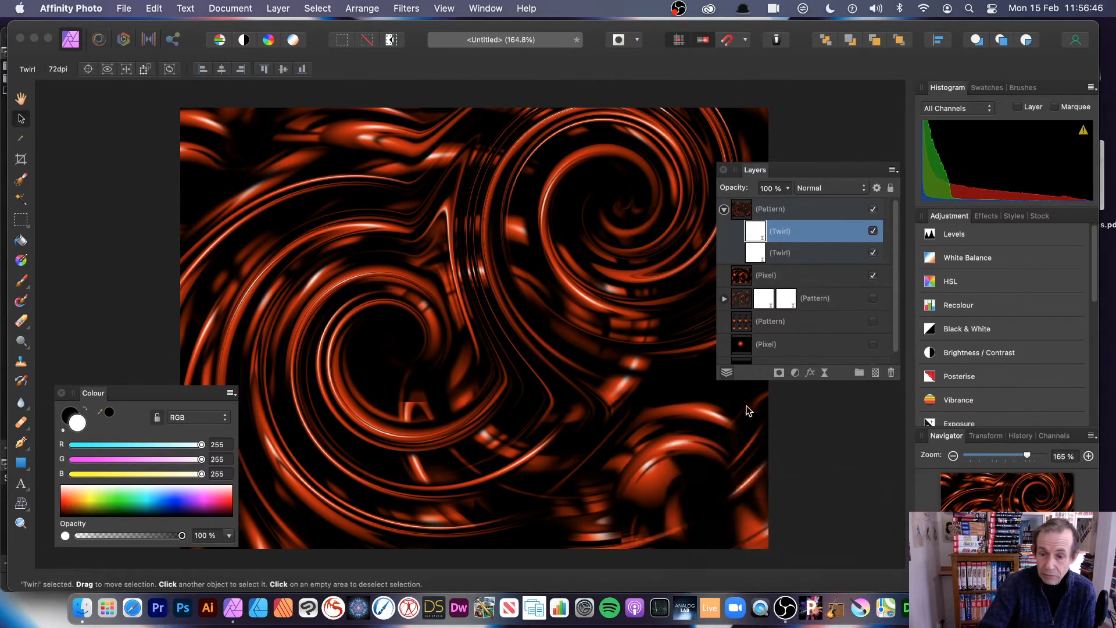
left_click(758, 254)
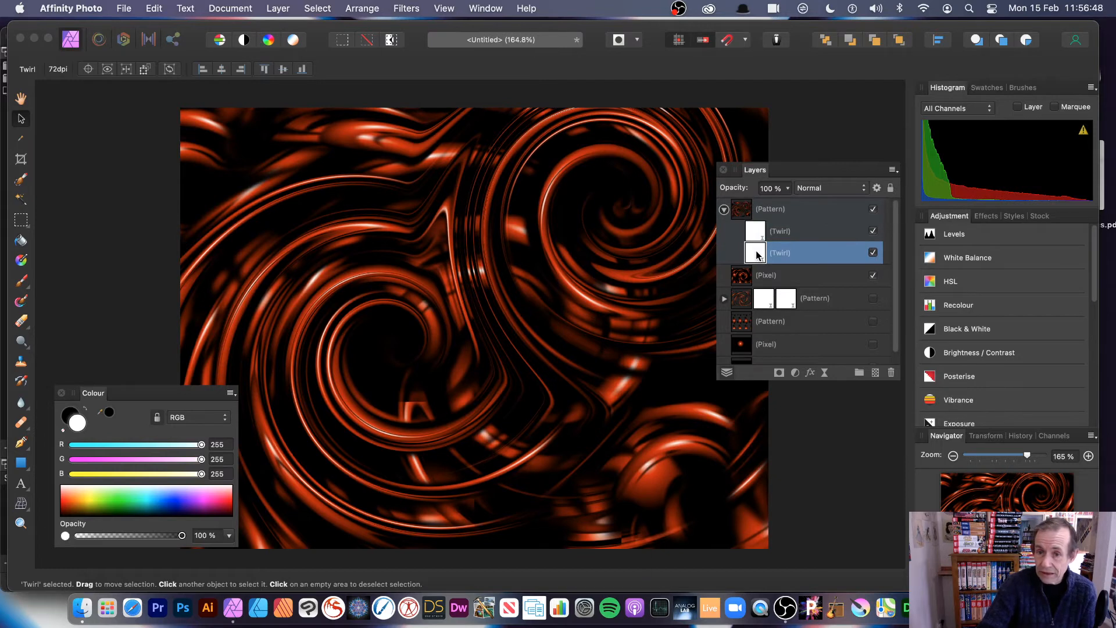
double_click(757, 254)
left_click_drag(759, 440, 504, 283)
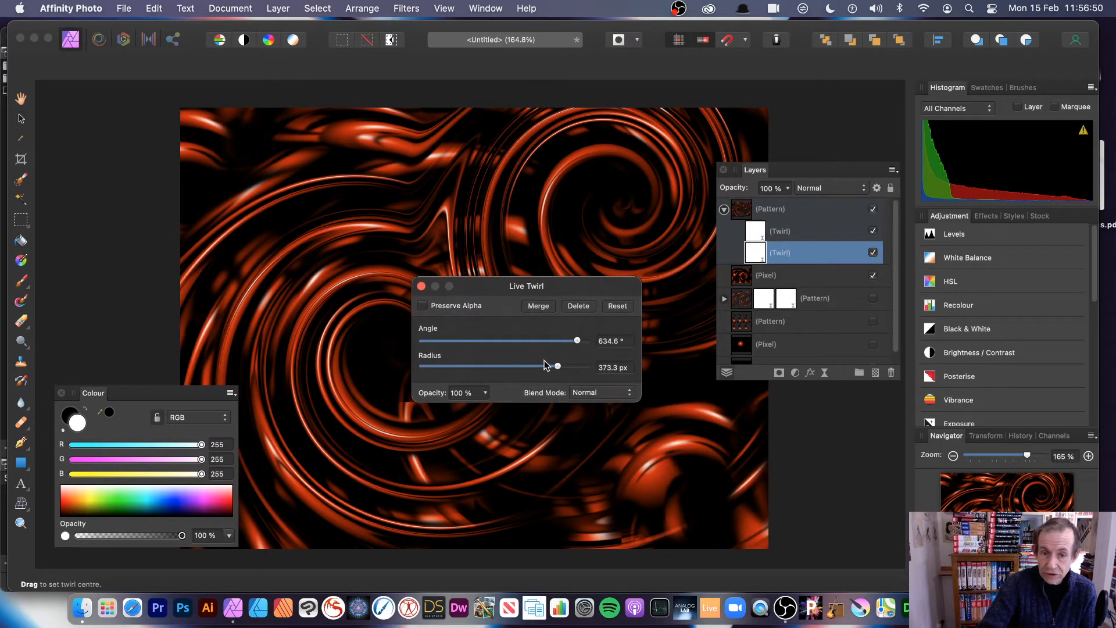
left_click(421, 286)
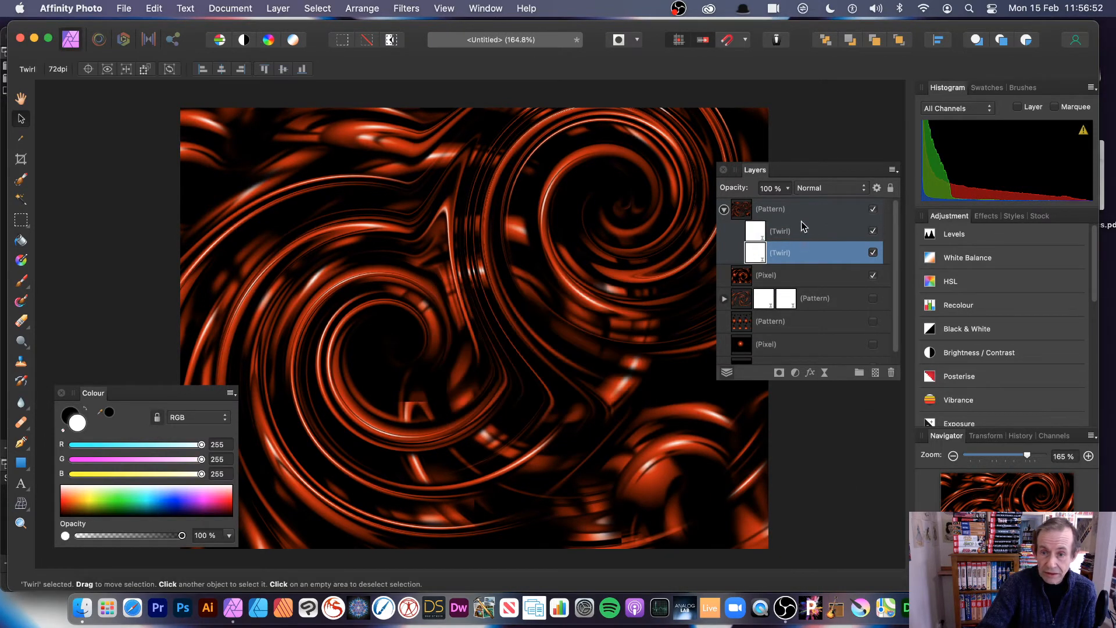
- Resize the Pattern tiles by their handles, collapse the group and hide the Pixel layer beneath
left_click(746, 212)
left_click_drag(406, 233, 496, 312)
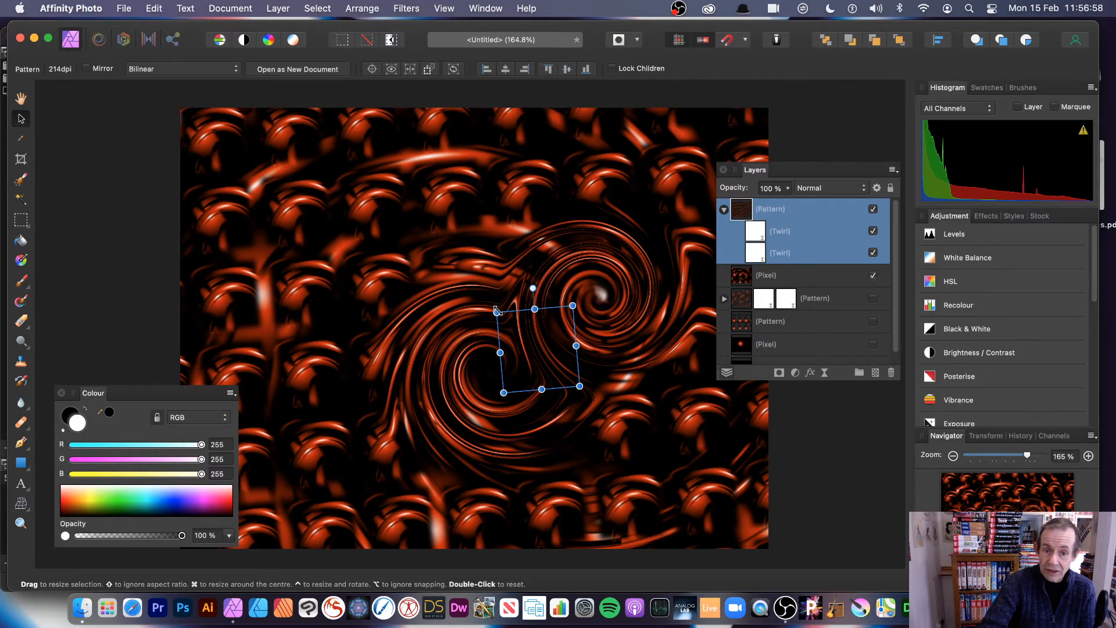
left_click_drag(498, 313, 401, 240)
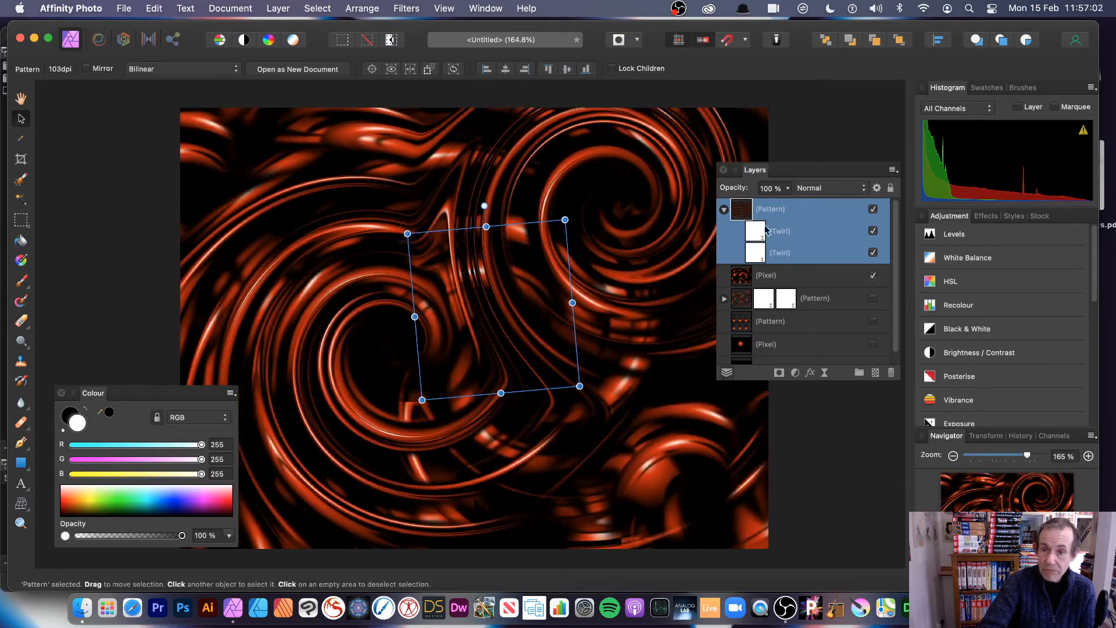
left_click(725, 210)
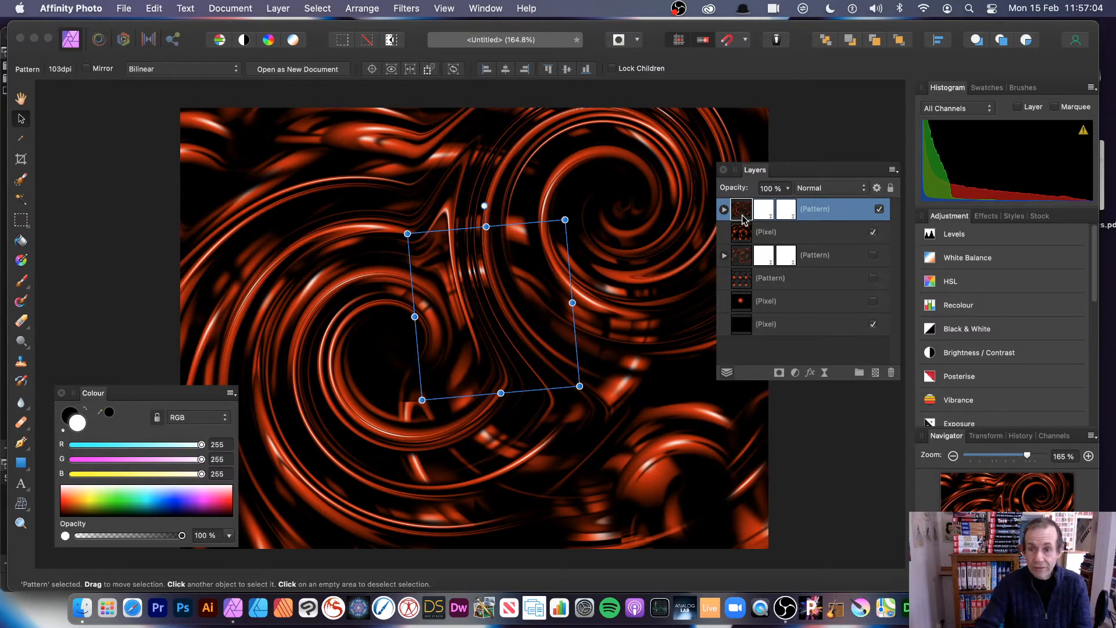
left_click(873, 232)
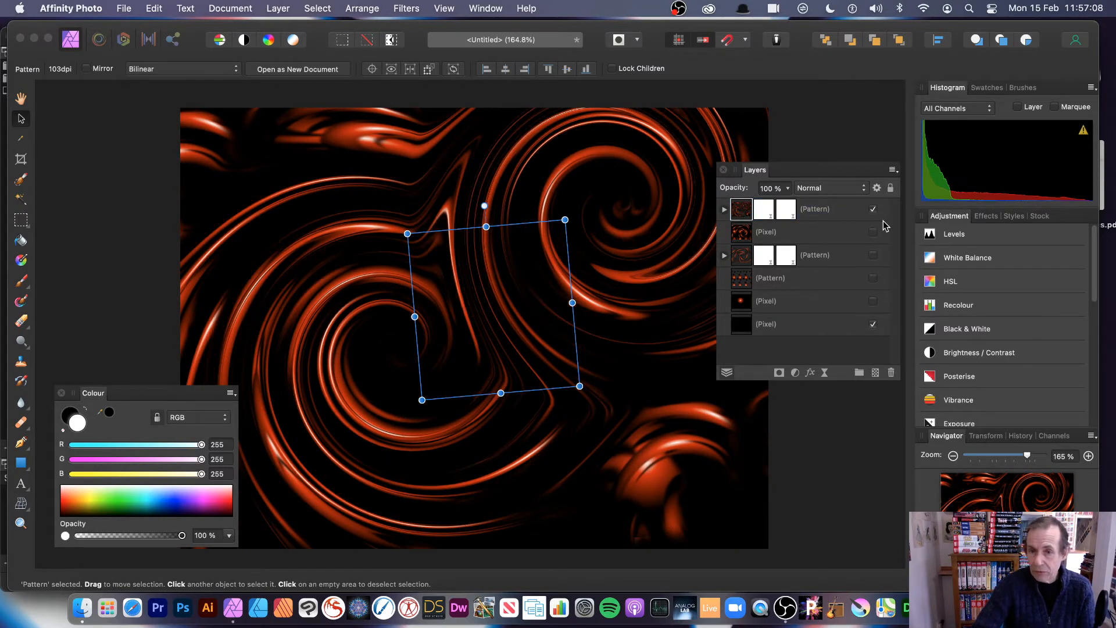
- Select the collapsed top Pattern layer
double_click(822, 210)
left_click(787, 214)
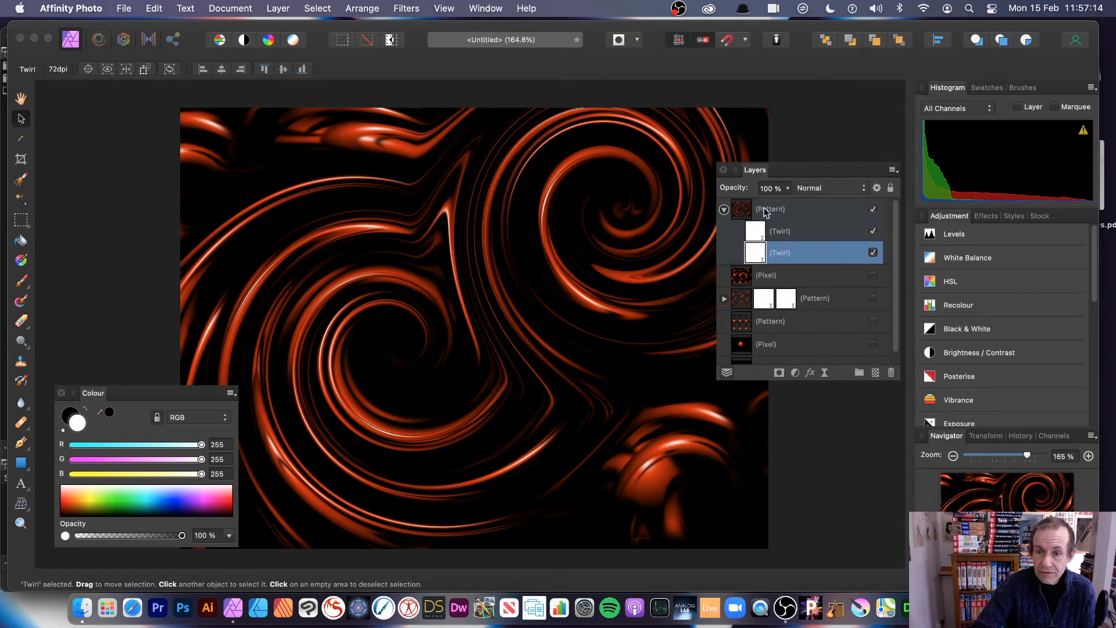
left_click(731, 212)
left_click(737, 212)
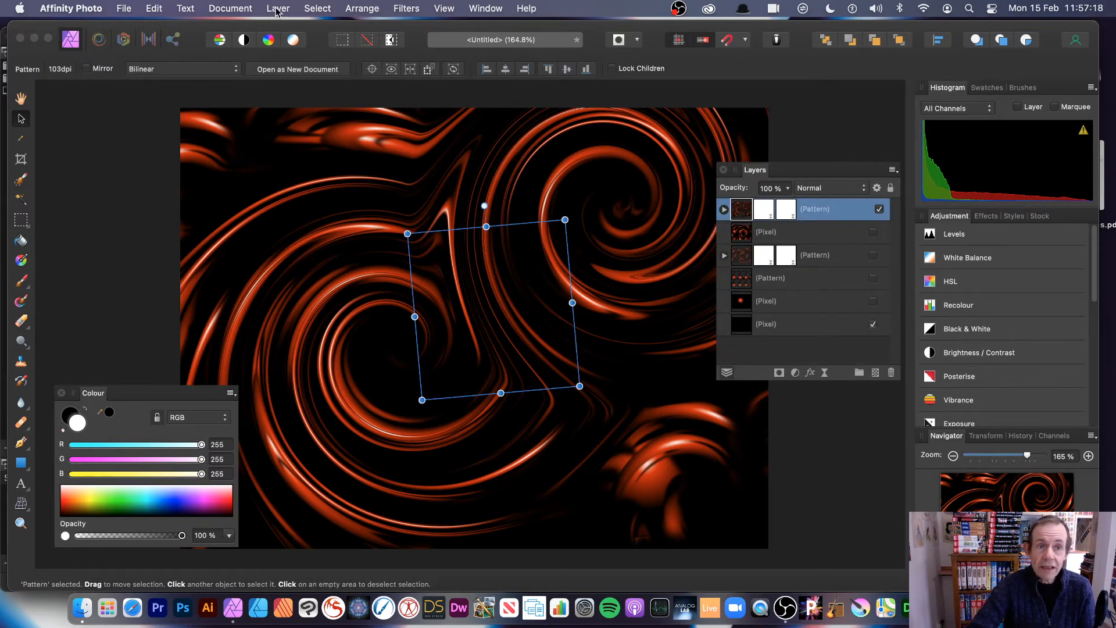
- Duplicate the Pattern layer, set the copy's blend mode to Add, and shift it up-left
left_click(276, 9)
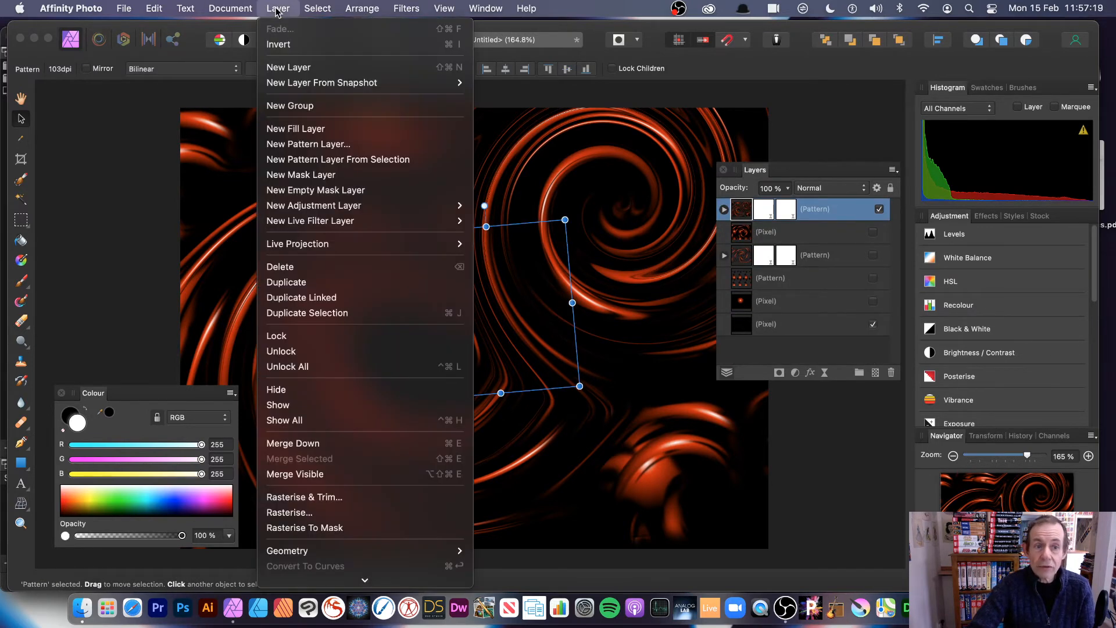
left_click(344, 282)
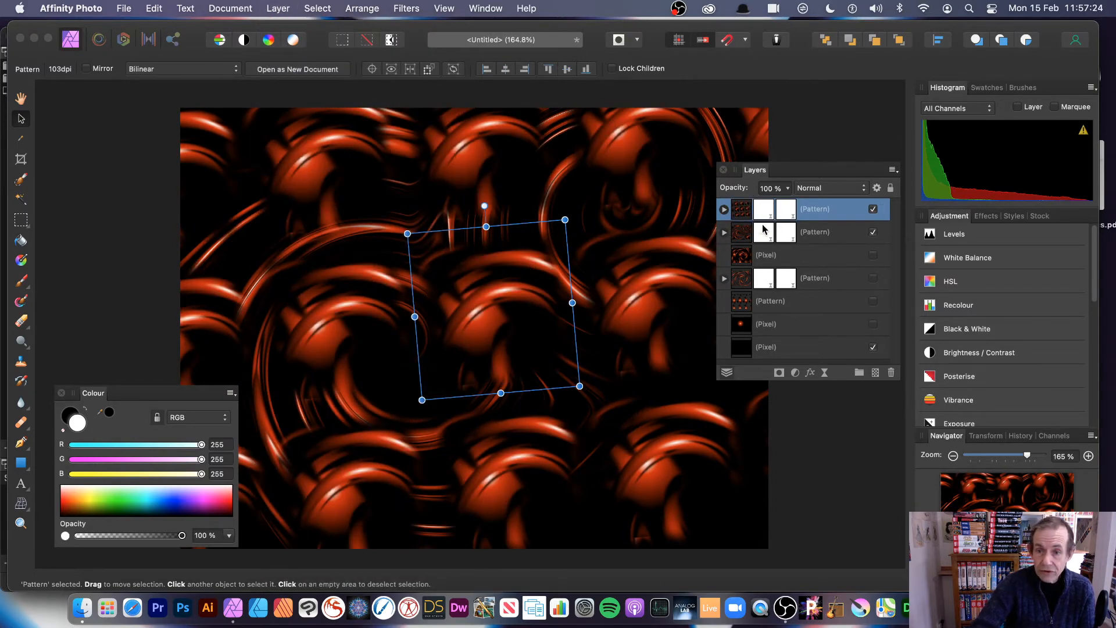
left_click_drag(519, 257, 483, 263)
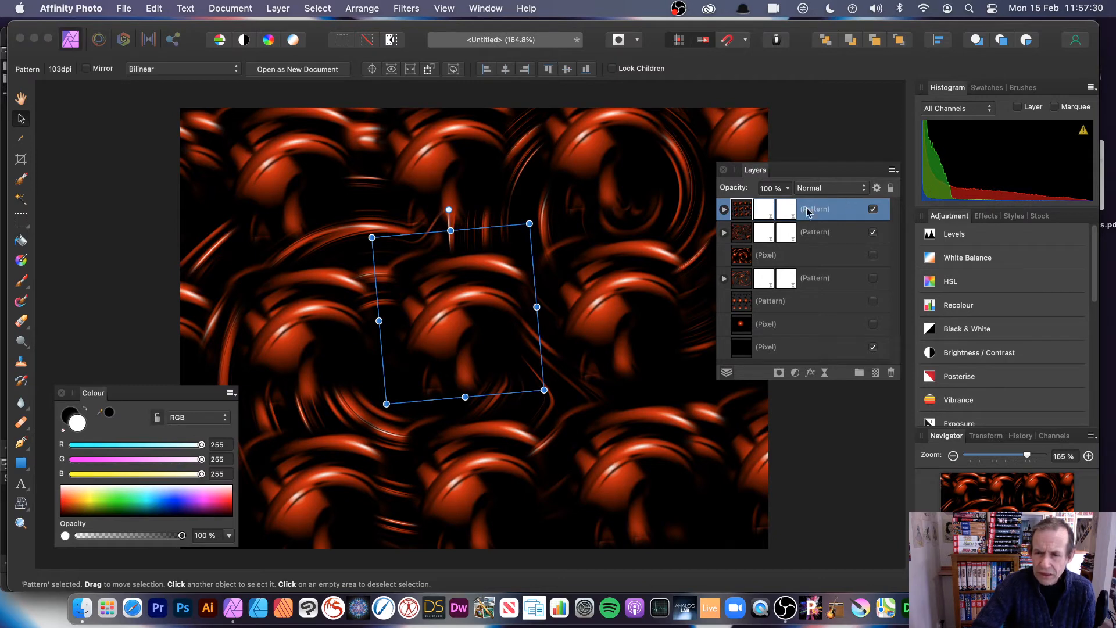
left_click(865, 189)
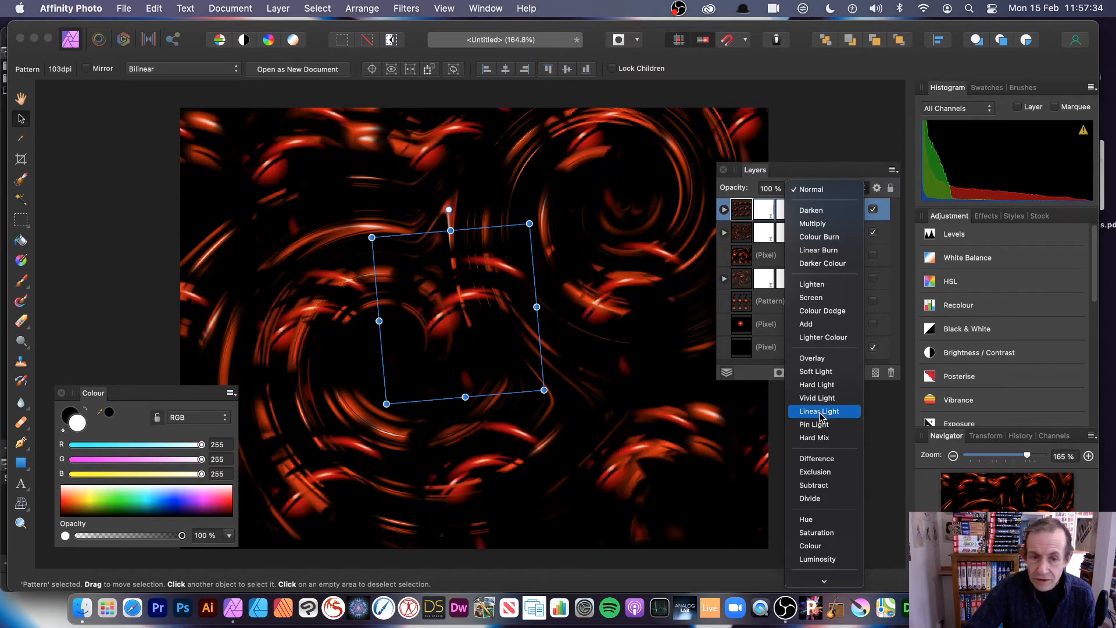
left_click(811, 328)
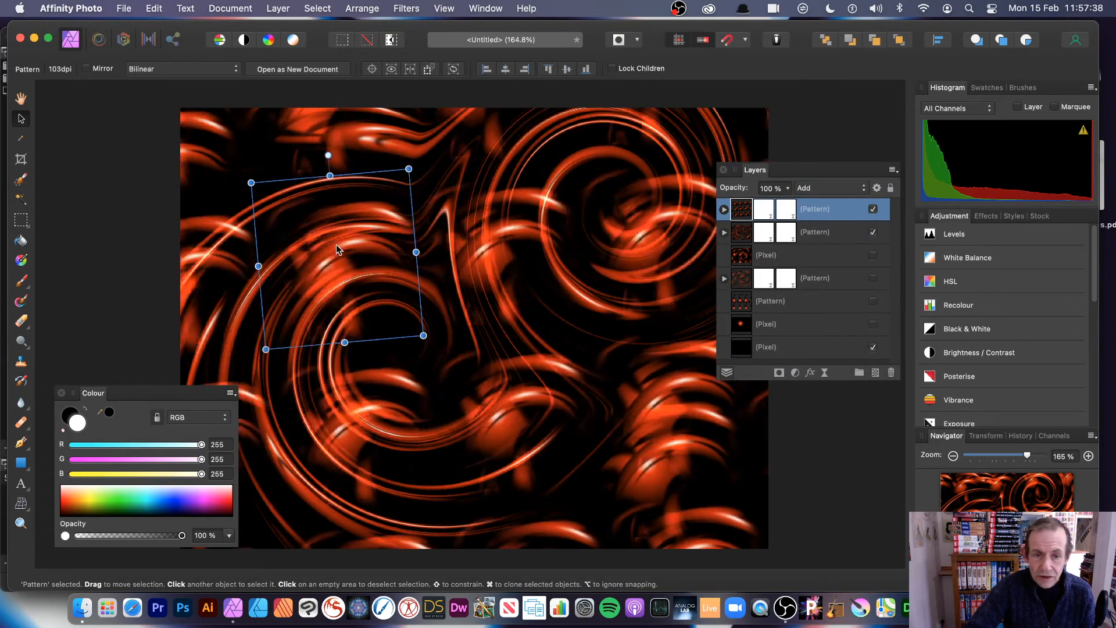
left_click_drag(375, 262, 259, 222)
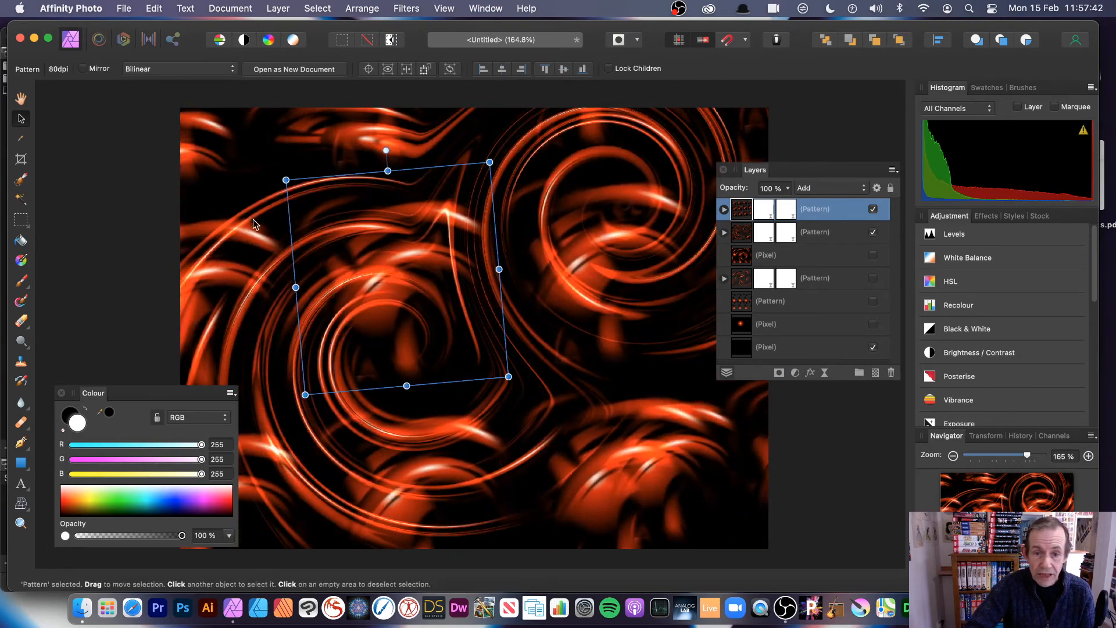
- Rescale and nudge the lower Pattern layer, then select the top pattern's first twirl
left_click(735, 238)
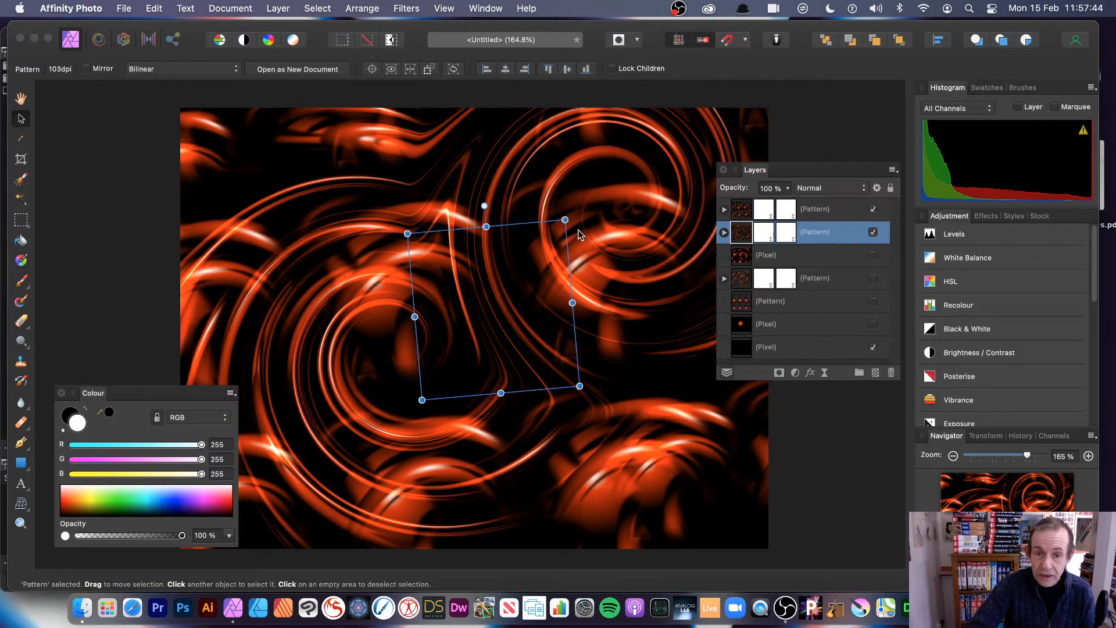
left_click_drag(564, 219, 537, 247)
left_click_drag(468, 315, 451, 279)
left_click_drag(538, 353, 585, 394)
left_click(724, 209)
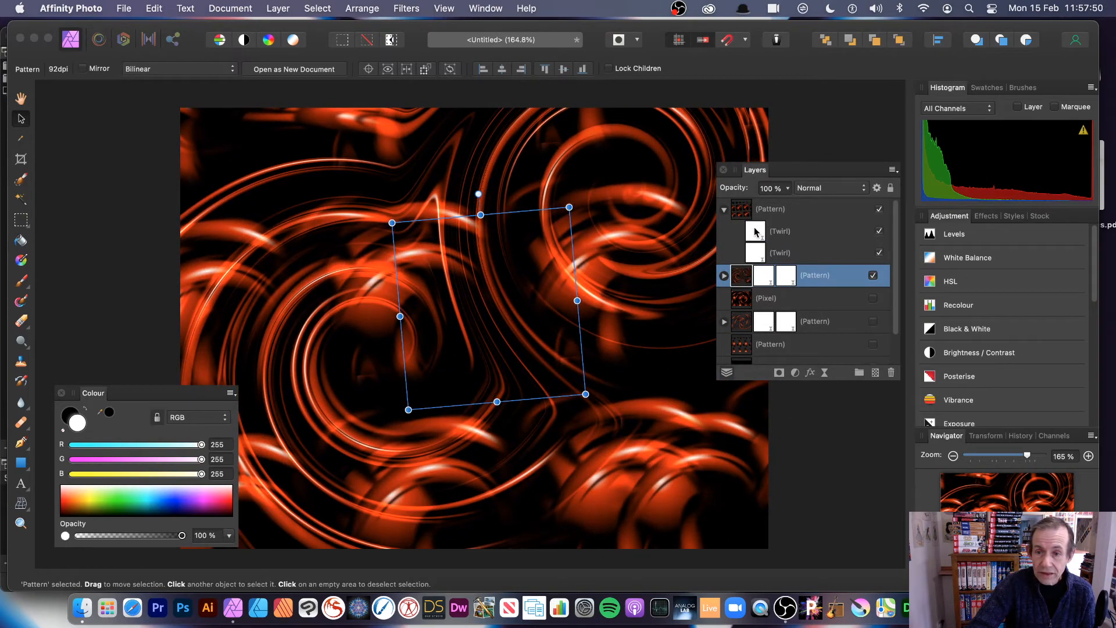
left_click(756, 233)
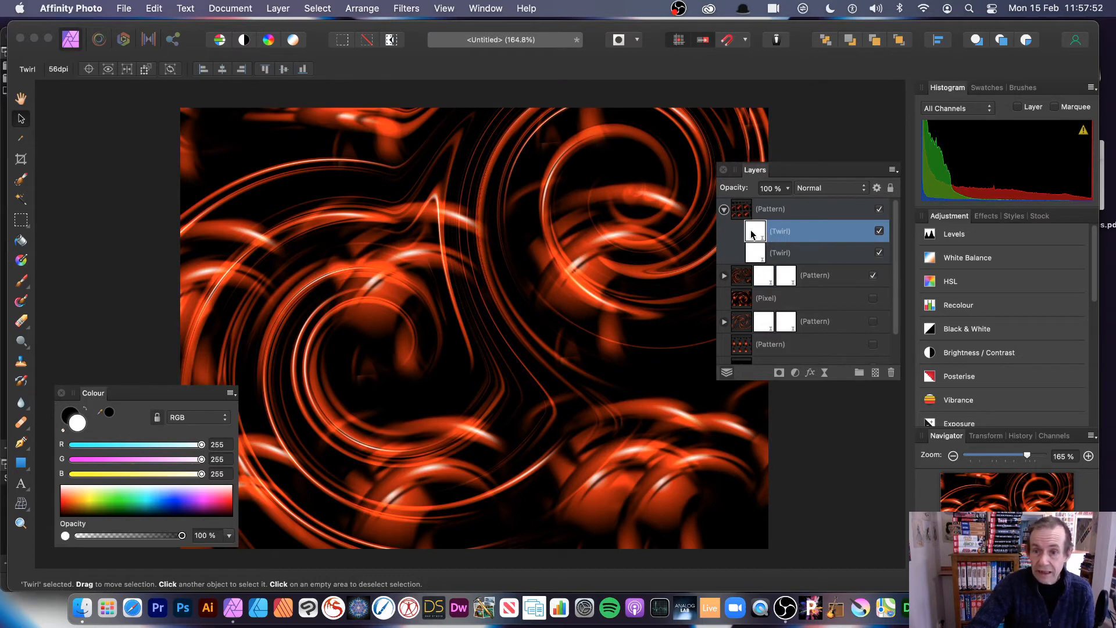
- Set the first Live Twirl to 628.8° angle and 432.8 px radius, moving its centre lower left
double_click(751, 235)
left_click_drag(796, 447, 611, 253)
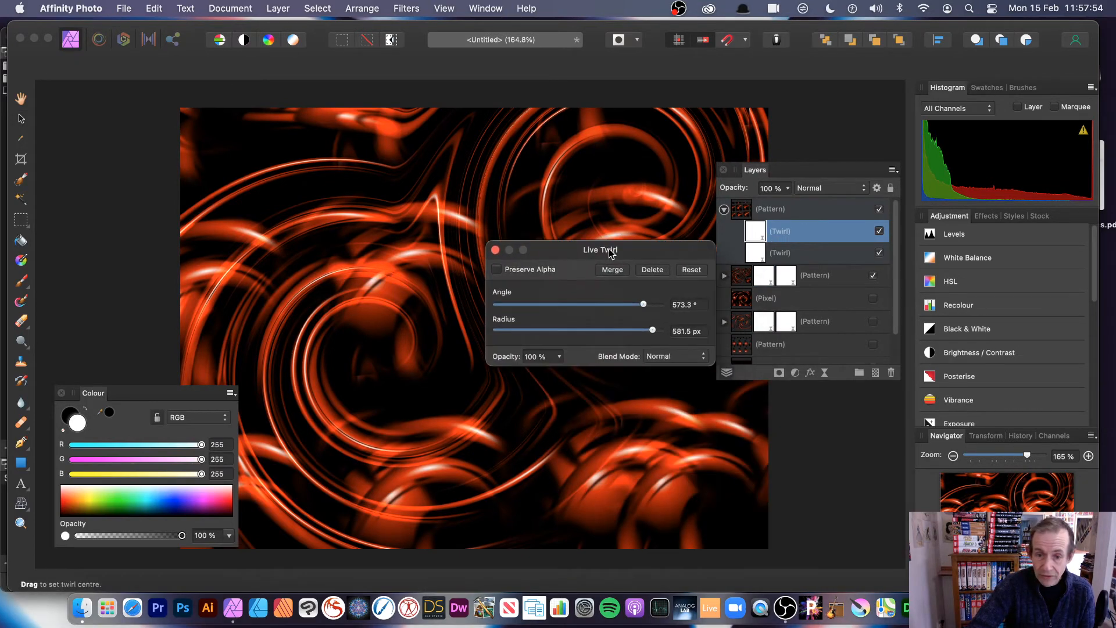
left_click_drag(650, 308, 641, 332)
left_click_drag(384, 266, 491, 408)
left_click_drag(445, 366, 391, 366)
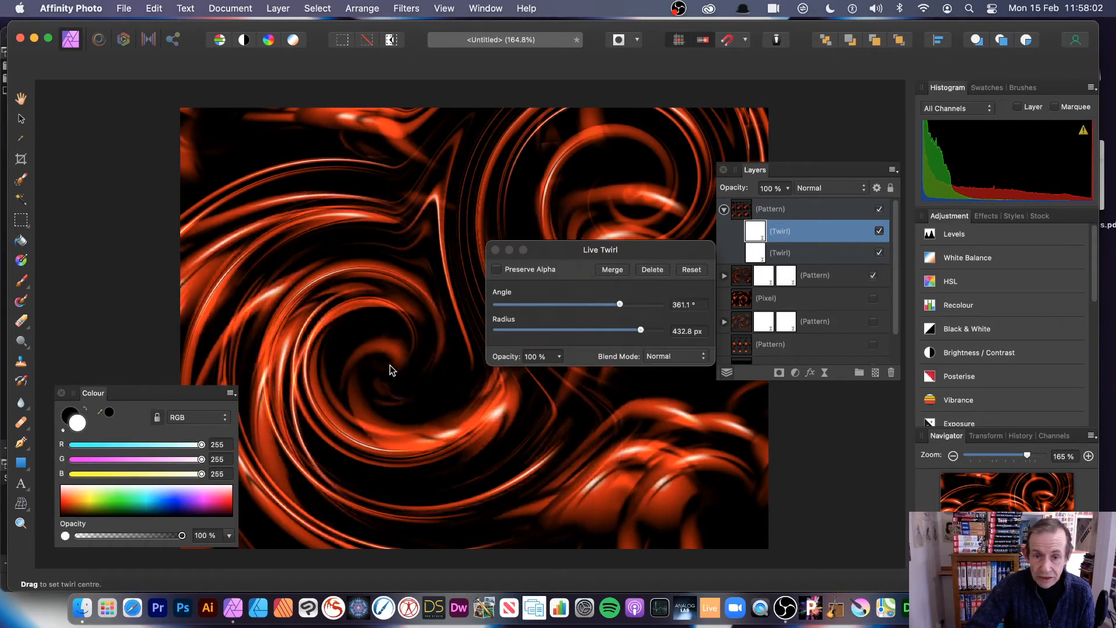
left_click_drag(619, 305, 656, 307)
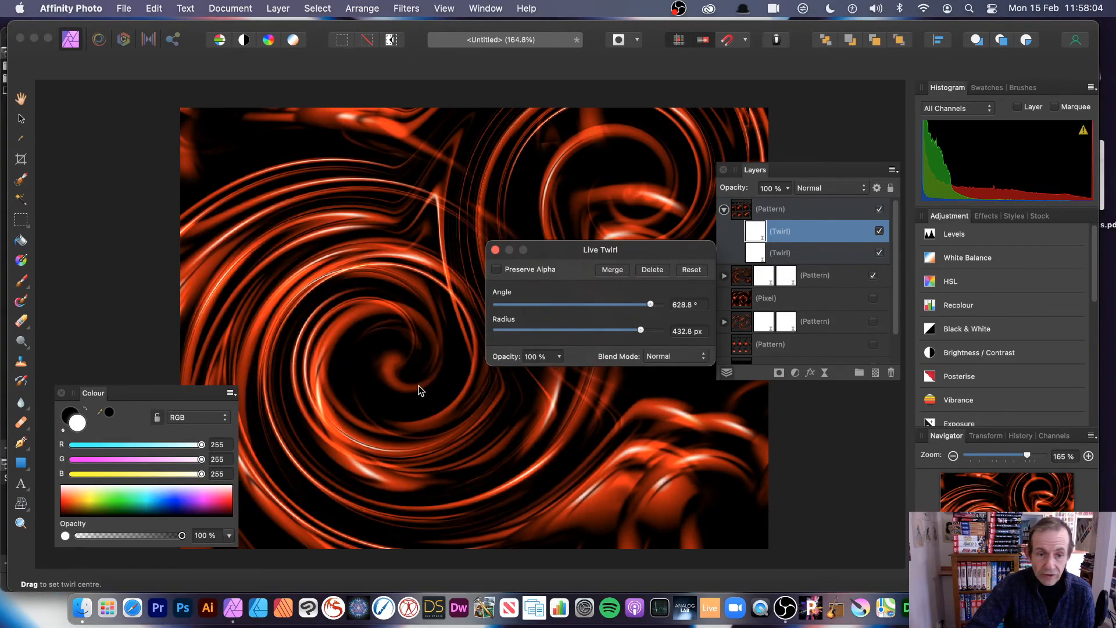
left_click_drag(417, 385, 356, 414)
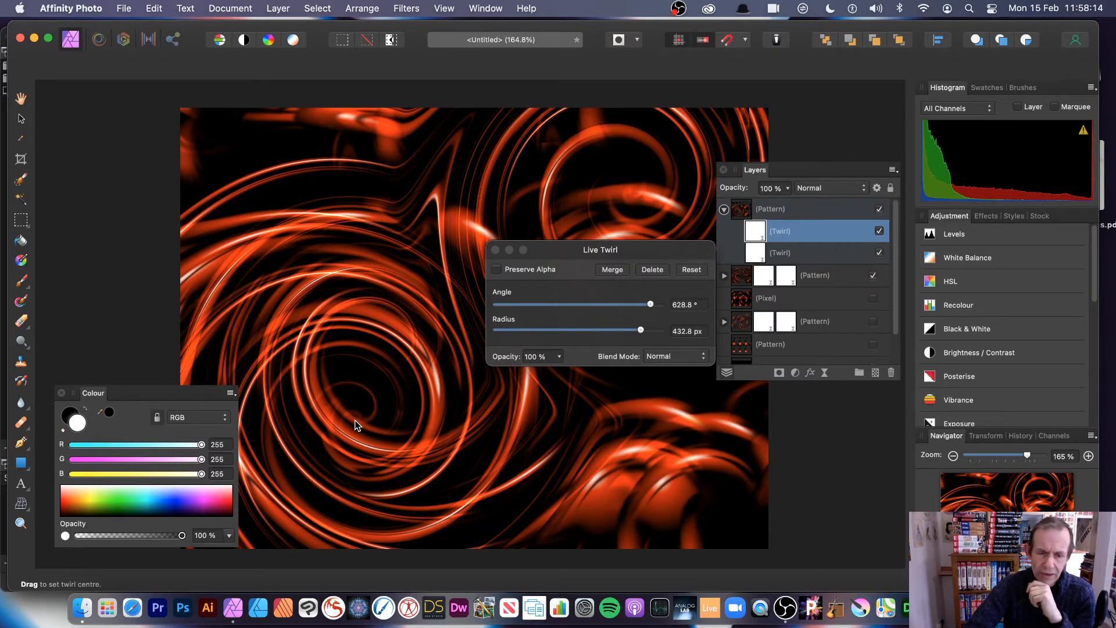
left_click_drag(355, 425, 435, 439)
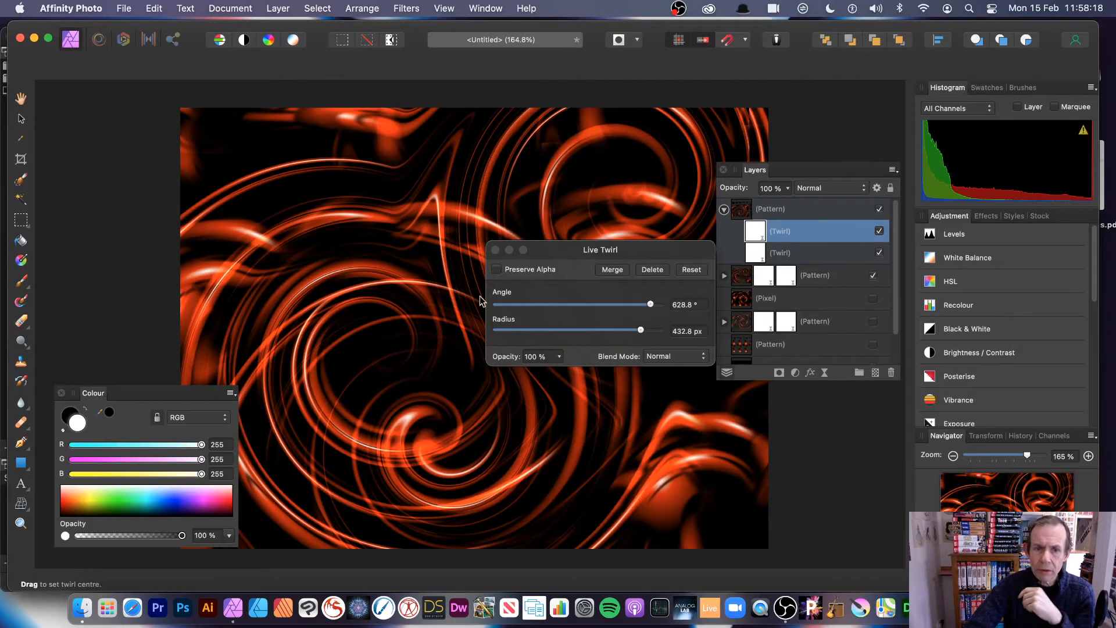
left_click(495, 250)
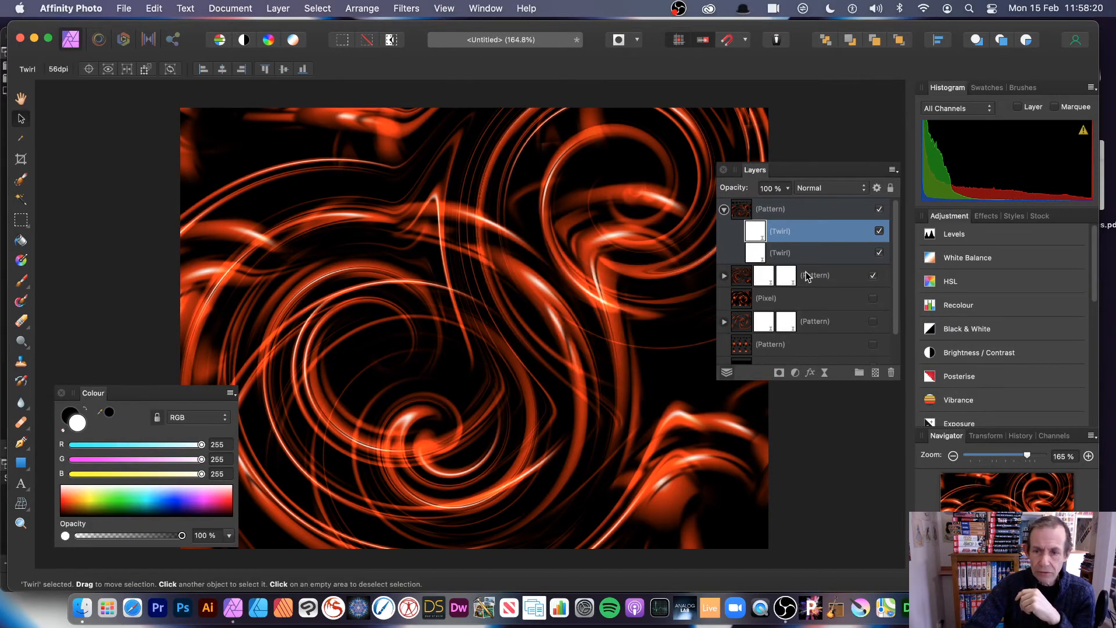
- Merge visible layers into a new top Pixel layer, hide the Pattern layers below, and pick Freehand Selection
left_click(723, 210)
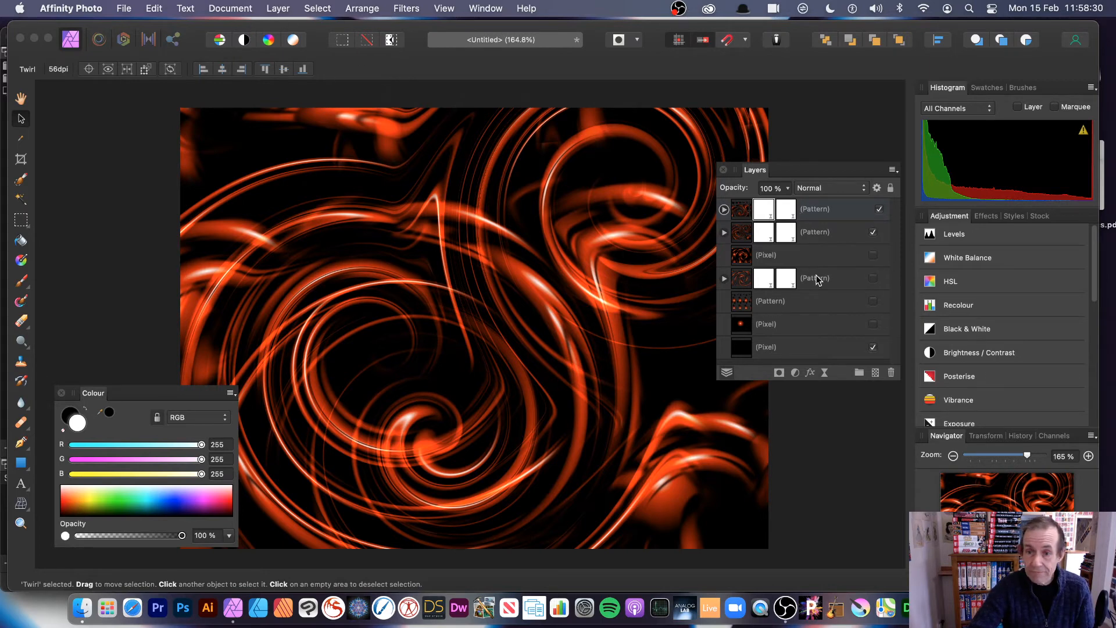
left_click(278, 9)
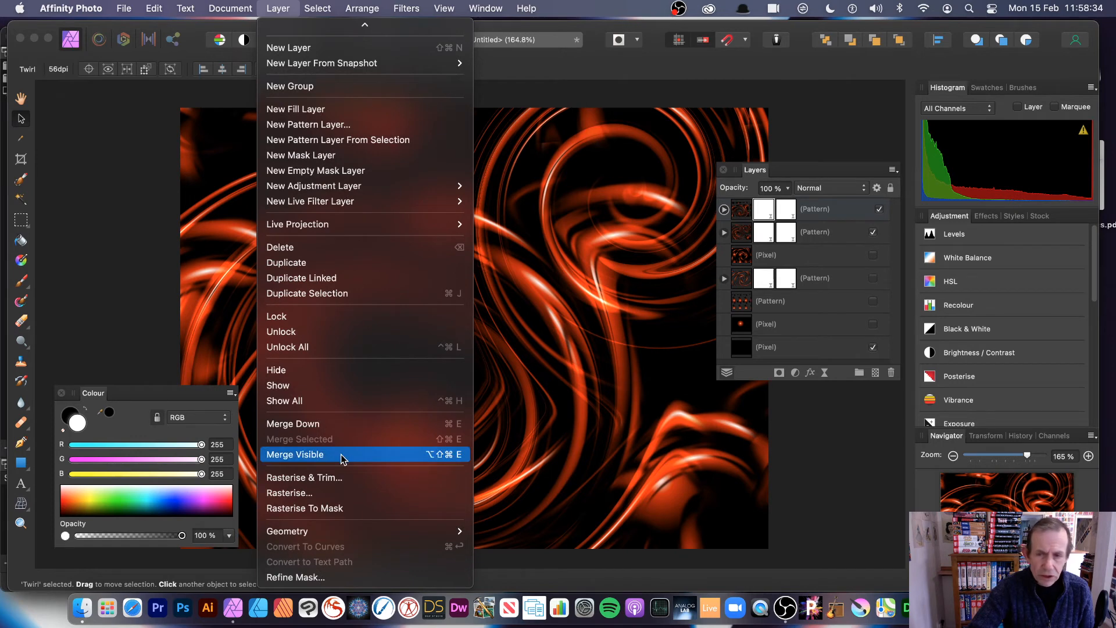
left_click(340, 454)
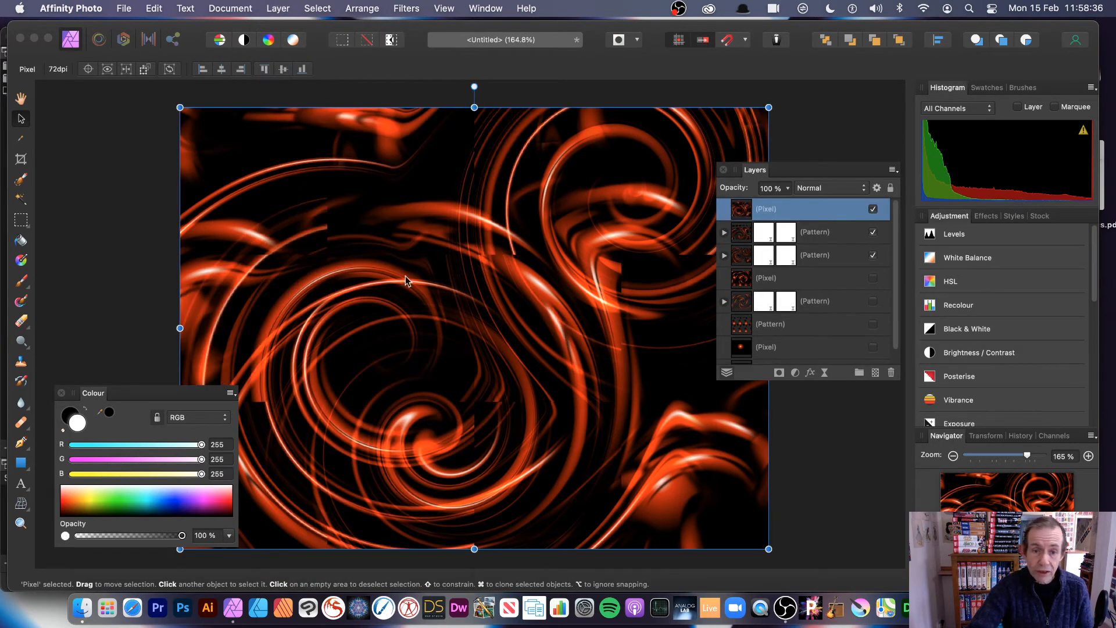
left_click(872, 232)
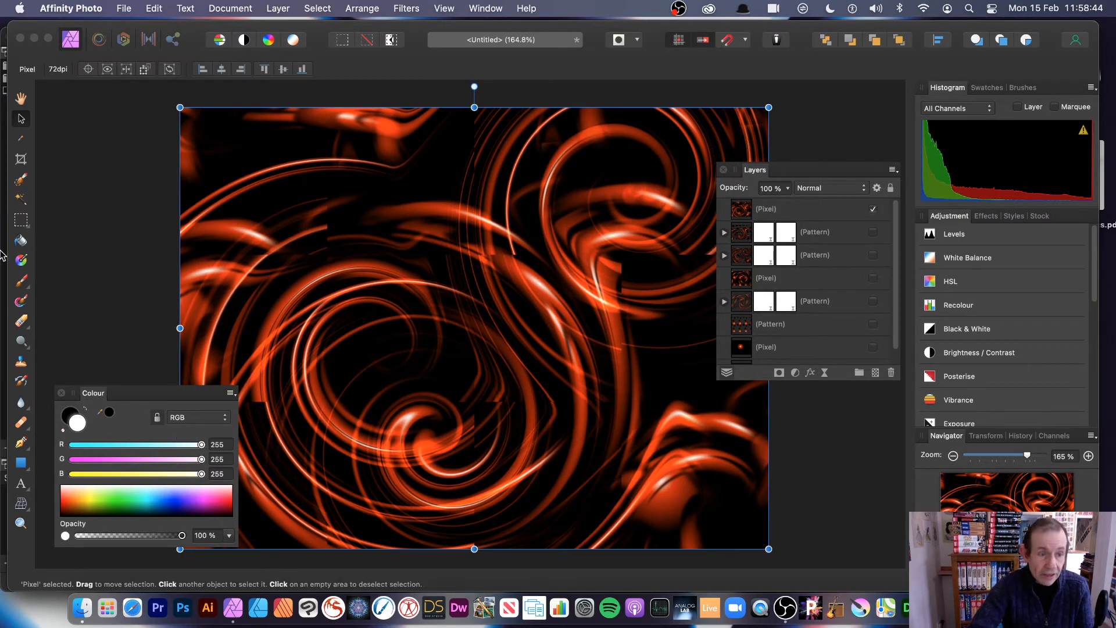
mouse_move(22, 222)
left_mouse_down()
mouse_move(41, 227)
mouse_move(95, 293)
left_mouse_up()
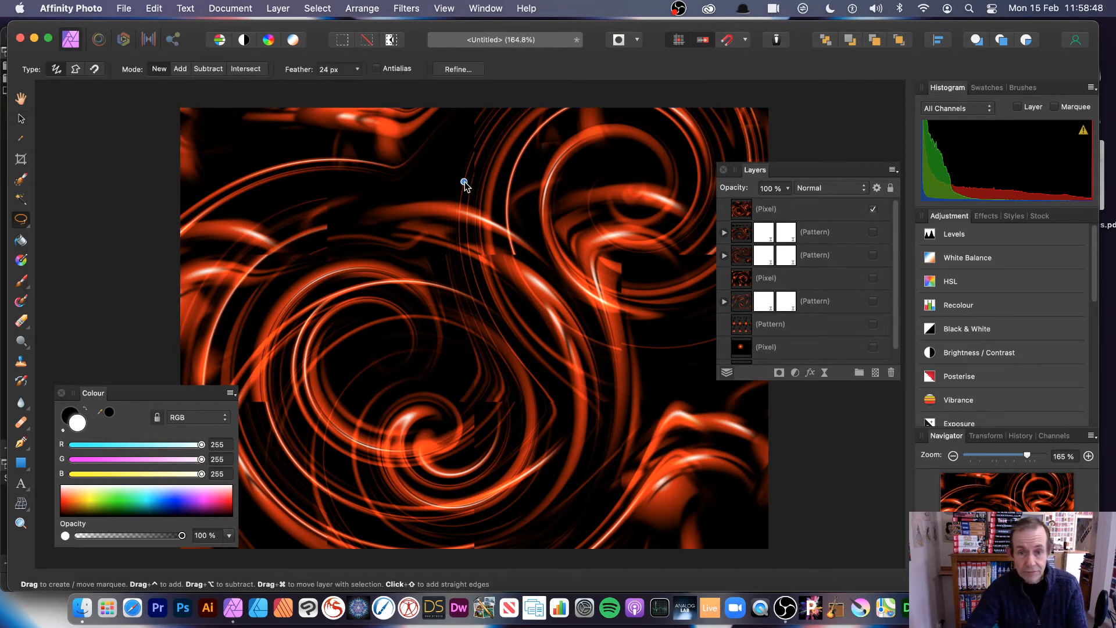
- Lasso a swirl region near the top centre and turn it into a new pattern layer
mouse_move(464, 184)
left_mouse_down()
mouse_move(573, 353)
mouse_move(542, 359)
mouse_move(568, 478)
mouse_move(448, 421)
mouse_move(335, 405)
mouse_move(364, 371)
mouse_move(434, 344)
mouse_move(299, 224)
mouse_move(368, 231)
mouse_move(431, 256)
mouse_move(375, 132)
mouse_move(438, 211)
mouse_move(437, 155)
mouse_move(459, 182)
left_mouse_up()
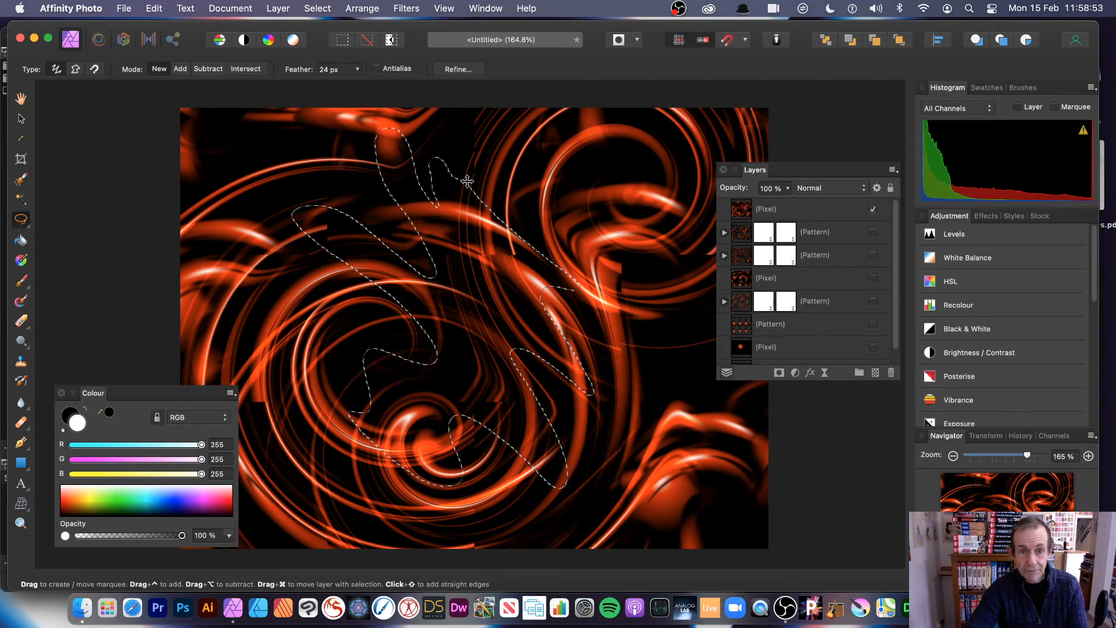
left_click(268, 9)
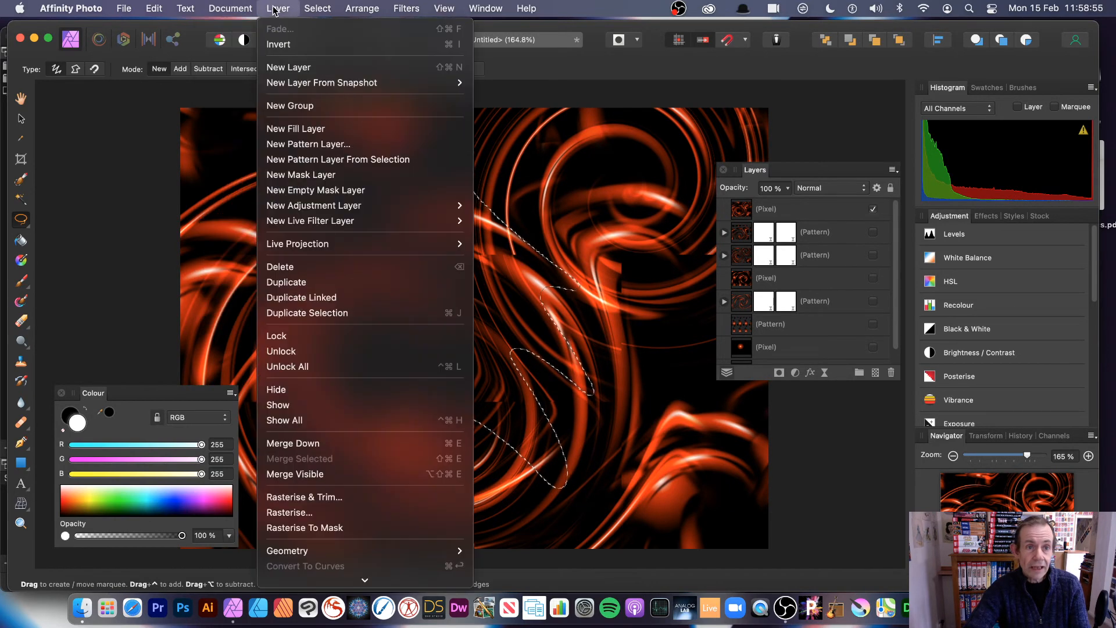
left_click(344, 160)
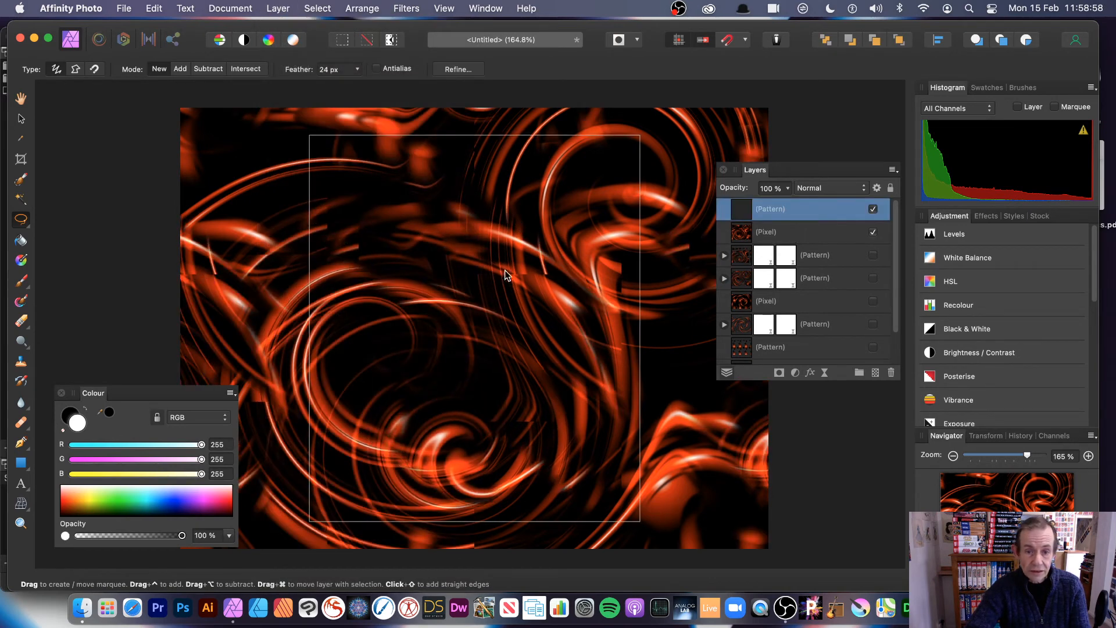
left_click(24, 119)
- Shrink the new pattern tile from its corner and shift it left
mouse_move(312, 136)
left_mouse_down()
mouse_move(344, 153)
mouse_move(454, 278)
left_mouse_up()
left_click_drag(558, 359, 442, 218)
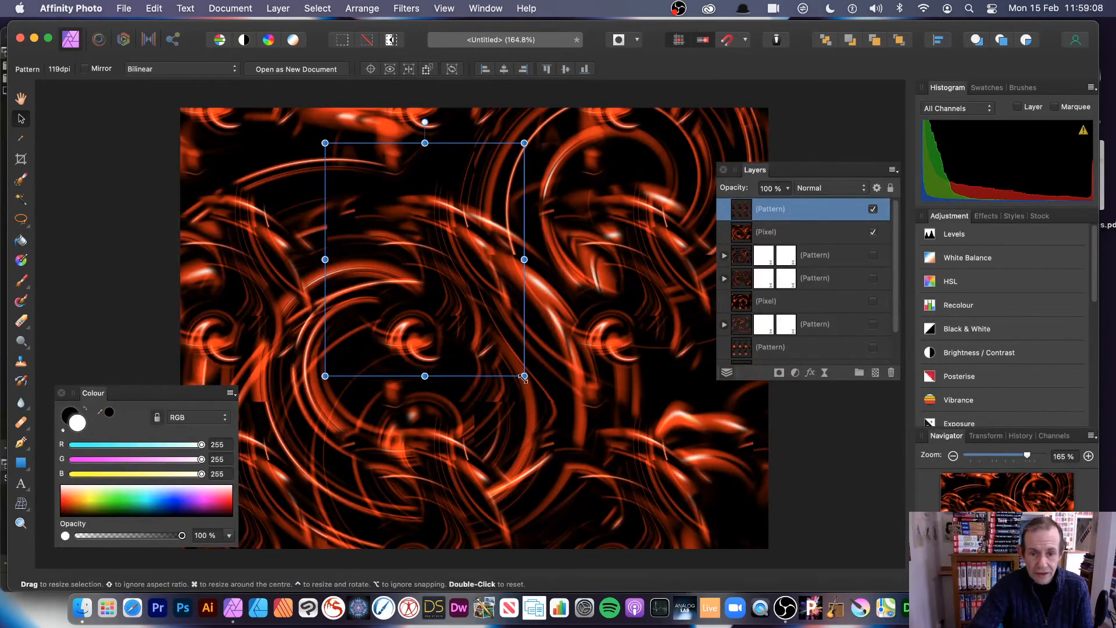
left_click_drag(524, 376, 547, 383)
left_click_drag(465, 283, 390, 268)
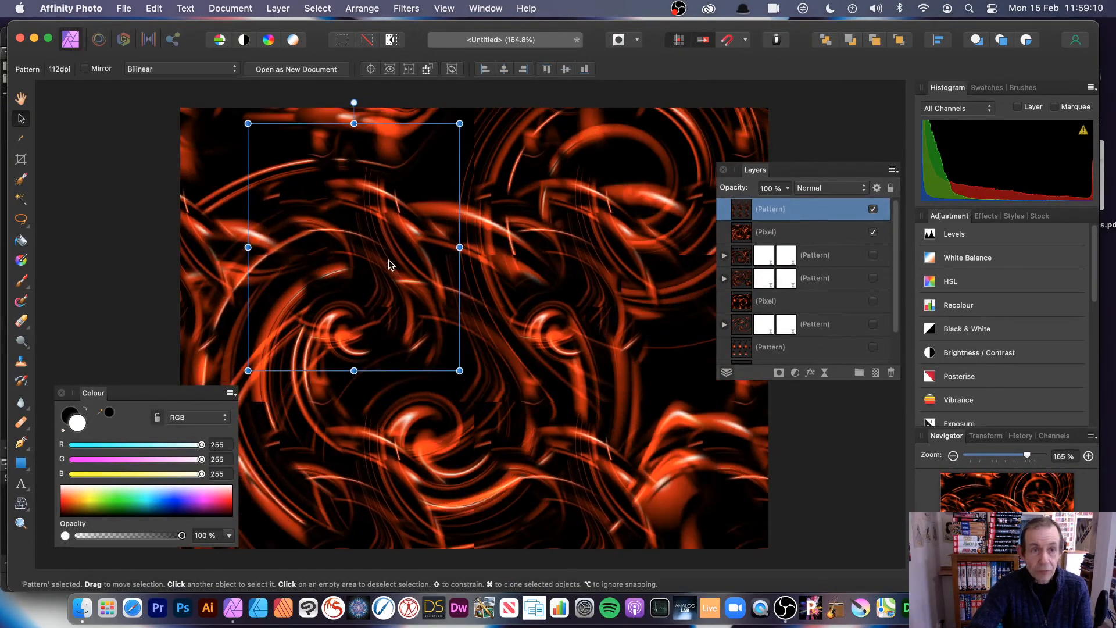
- Duplicate the pattern, offset the copy right and down, and rescale and move the lower tile
left_click(289, 8)
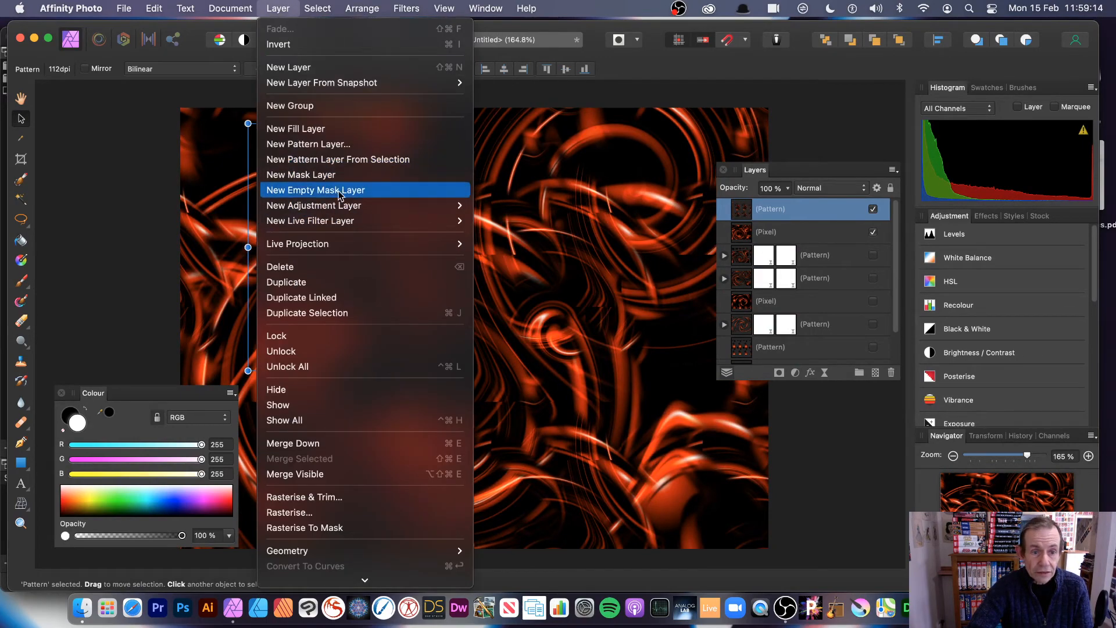
left_click(349, 282)
left_click_drag(392, 207, 551, 254)
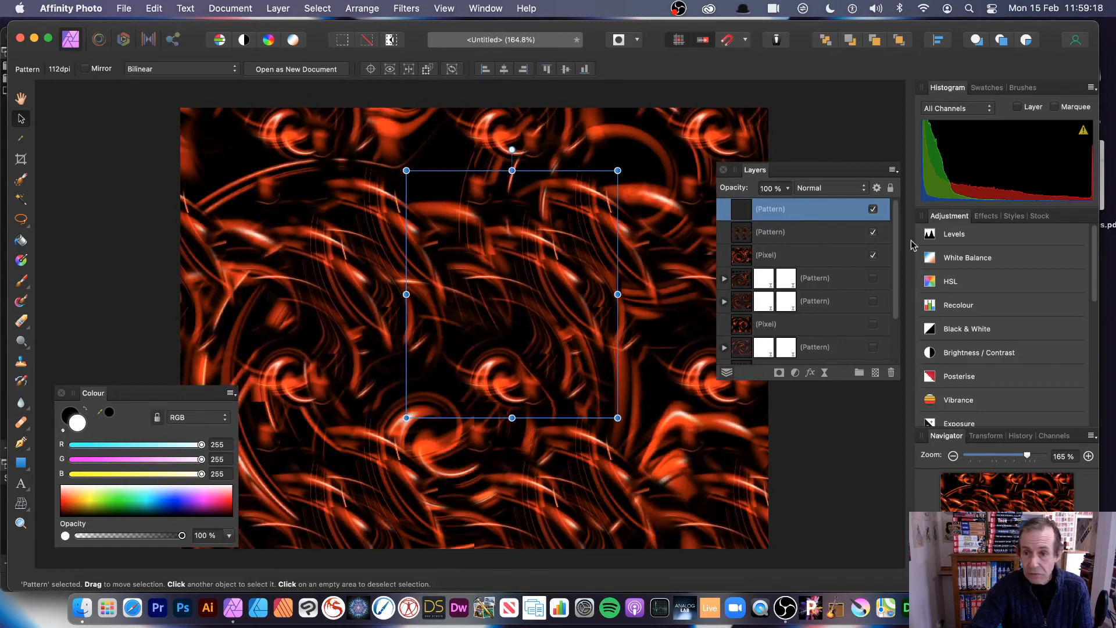
left_click(759, 232)
left_click_drag(331, 220, 366, 224)
left_click_drag(282, 127, 243, 89)
left_click_drag(381, 212, 329, 218)
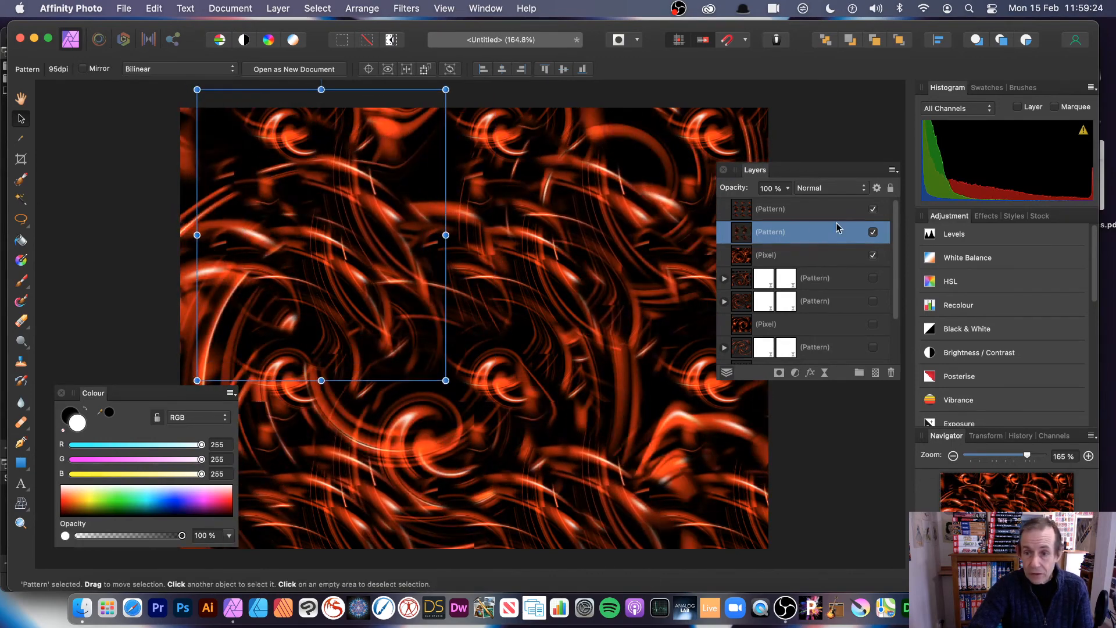
left_click(772, 210)
left_click(830, 188)
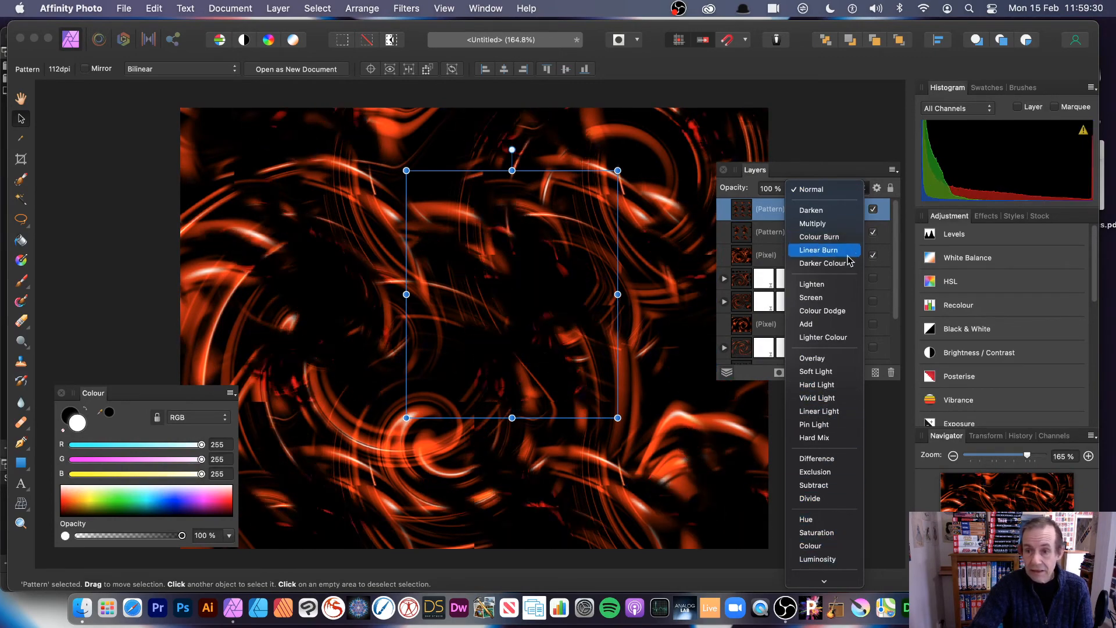
- Set the top pattern to Lighten, rotate it about 45°, shear it into a slanted tile, and reposition it
left_click(824, 284)
left_click_drag(526, 261, 457, 216)
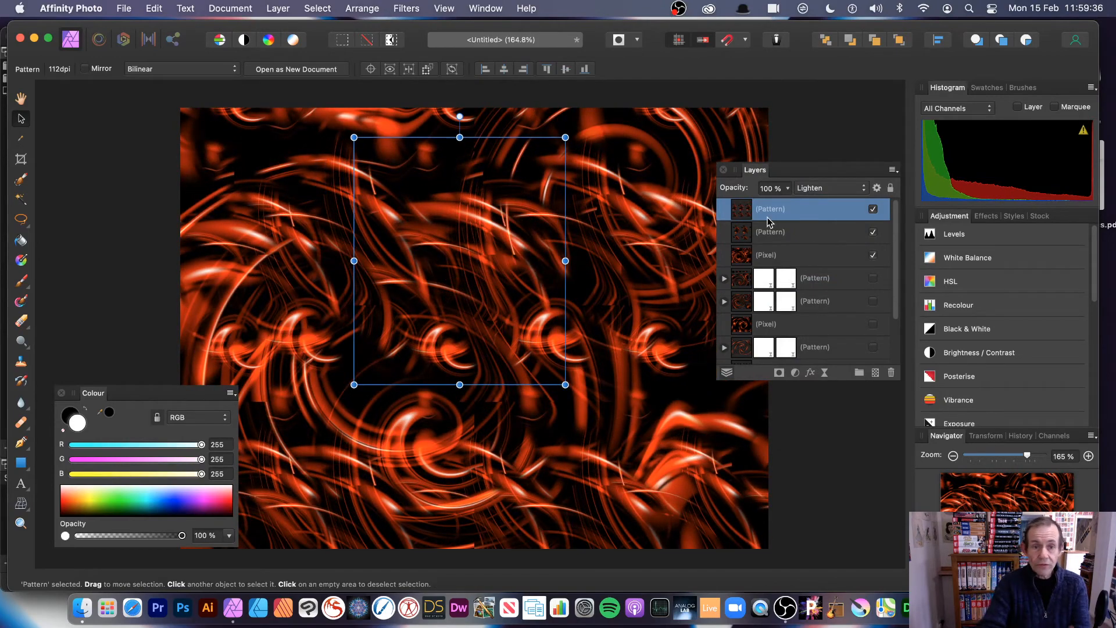
left_click_drag(577, 133, 663, 239)
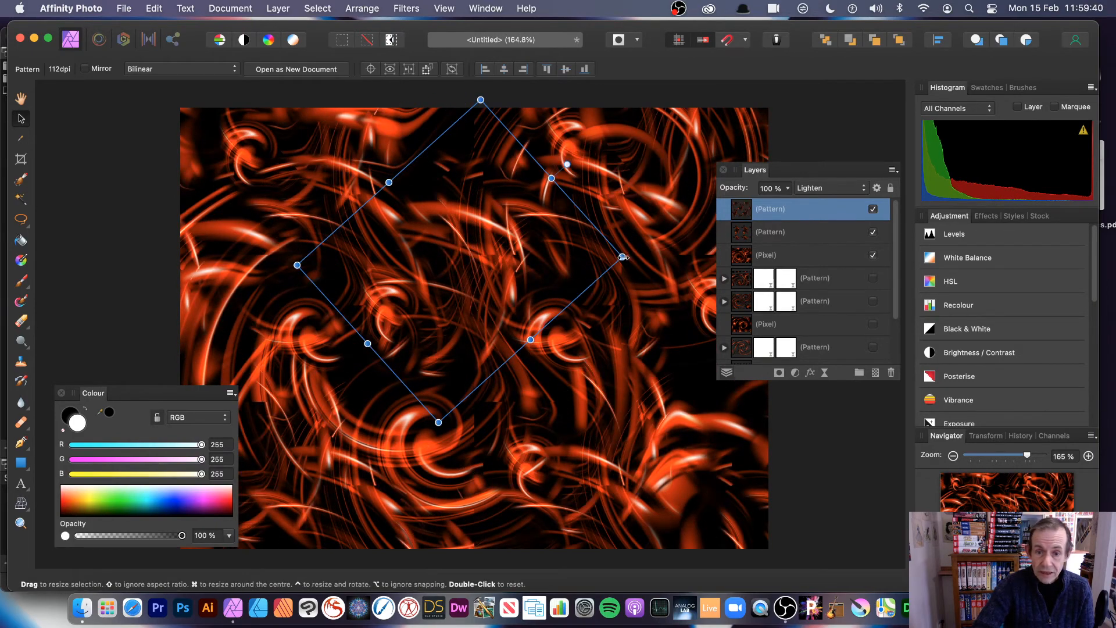
left_click_drag(530, 340, 638, 221)
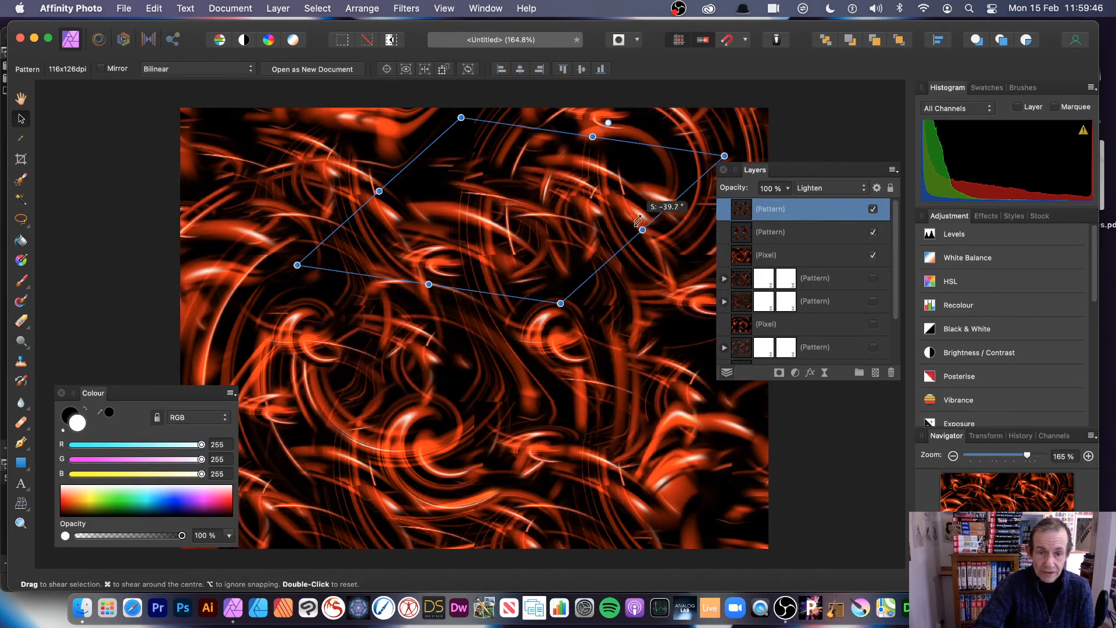
left_click_drag(541, 232, 461, 282)
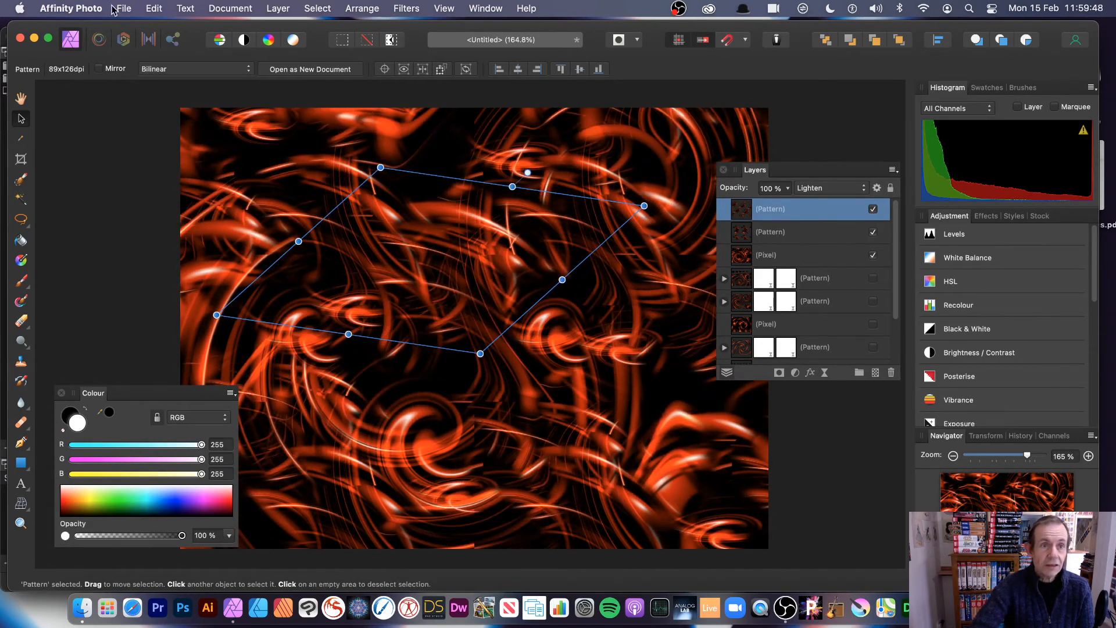
left_click(277, 8)
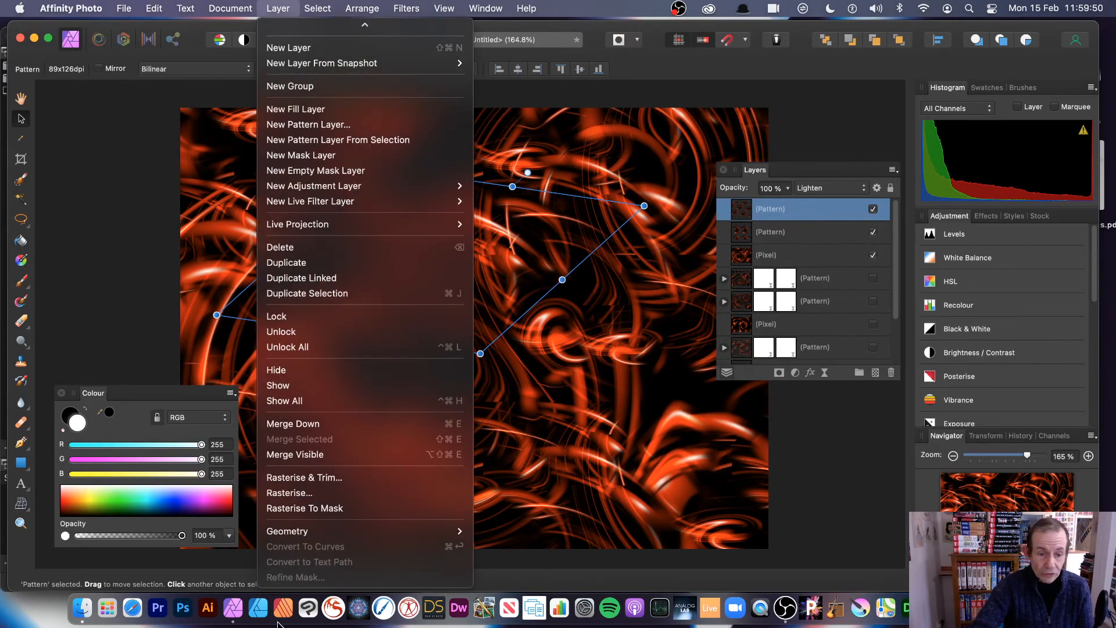
- Merge all visible layers into a new Pixel layer above both Pattern layers
left_click(318, 454)
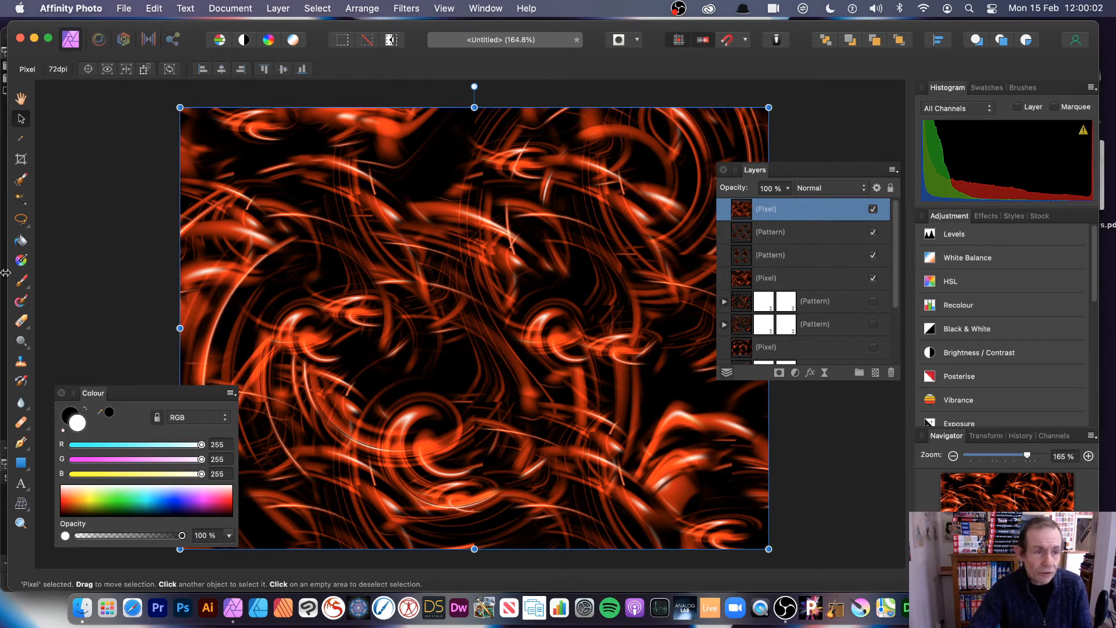
left_click(19, 219)
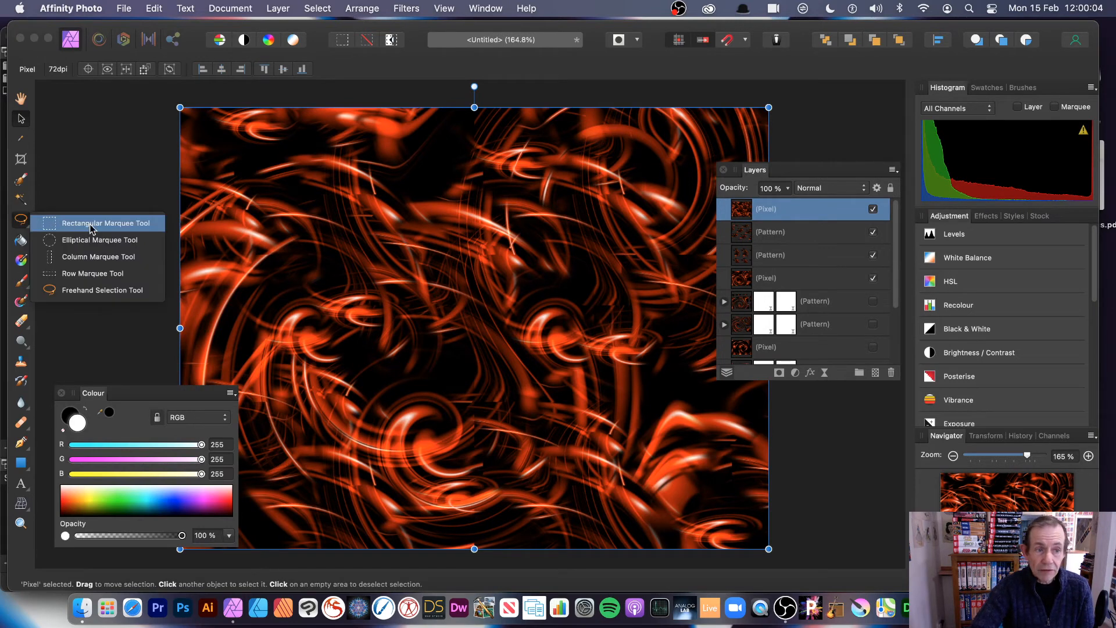
left_click(408, 292)
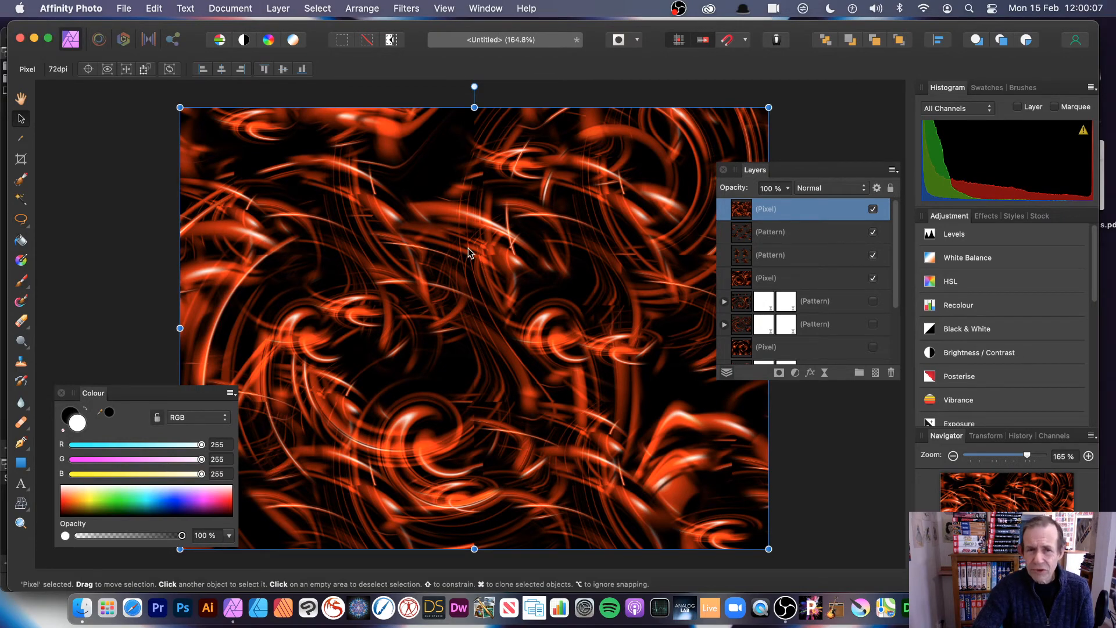
- Open Filters > Distort > Deform on the merged swirl layer
left_click(278, 8)
mouse_move(319, 224)
mouse_move(590, 238)
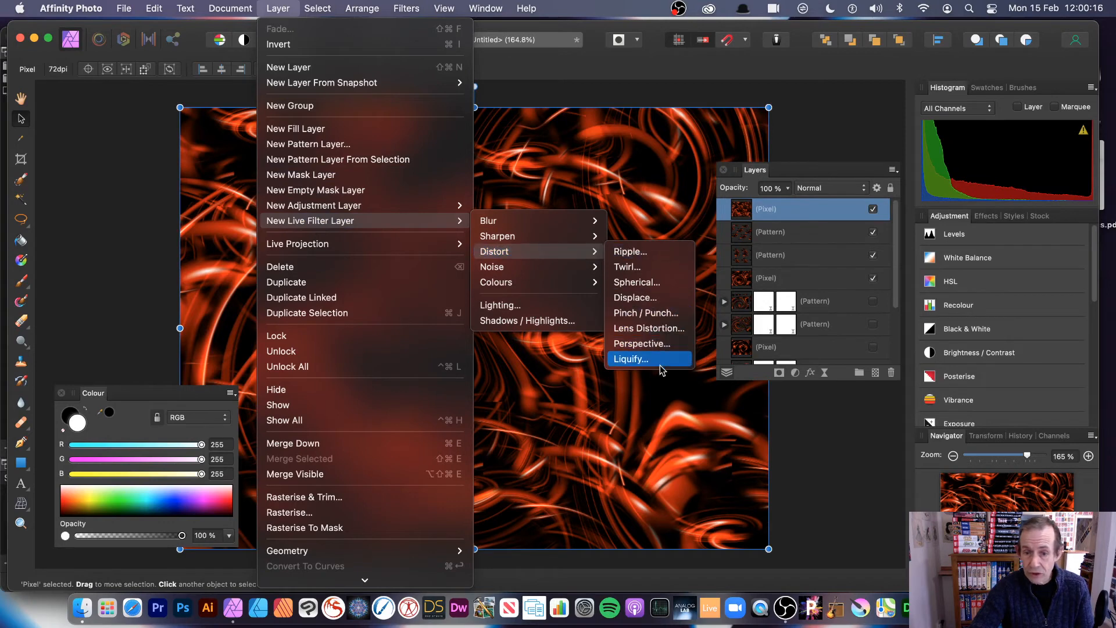
mouse_move(542, 244)
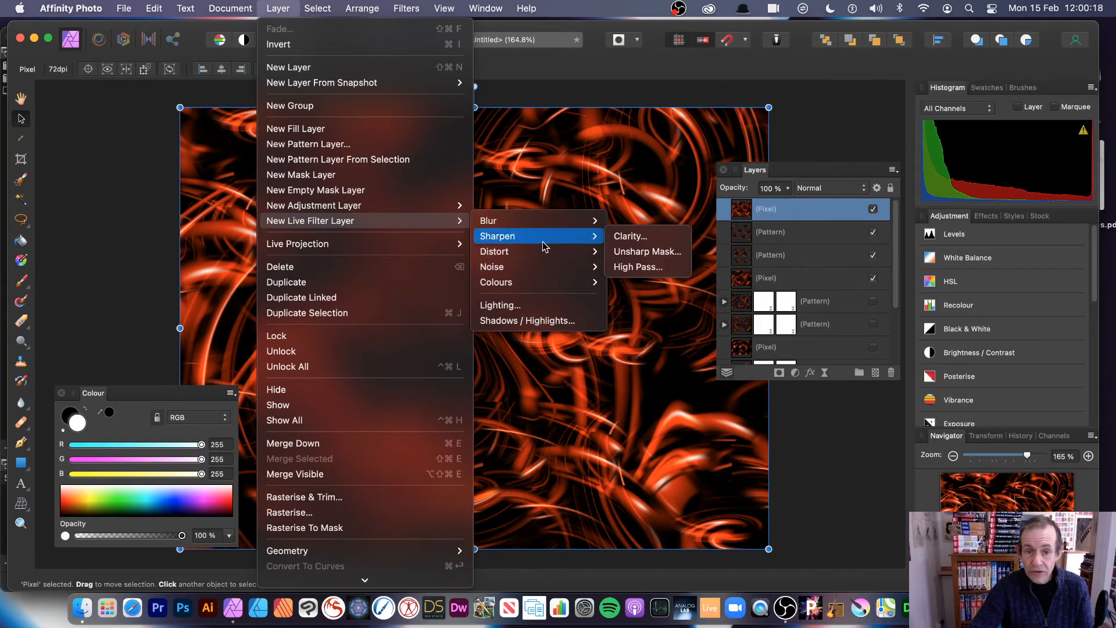
mouse_move(386, 8)
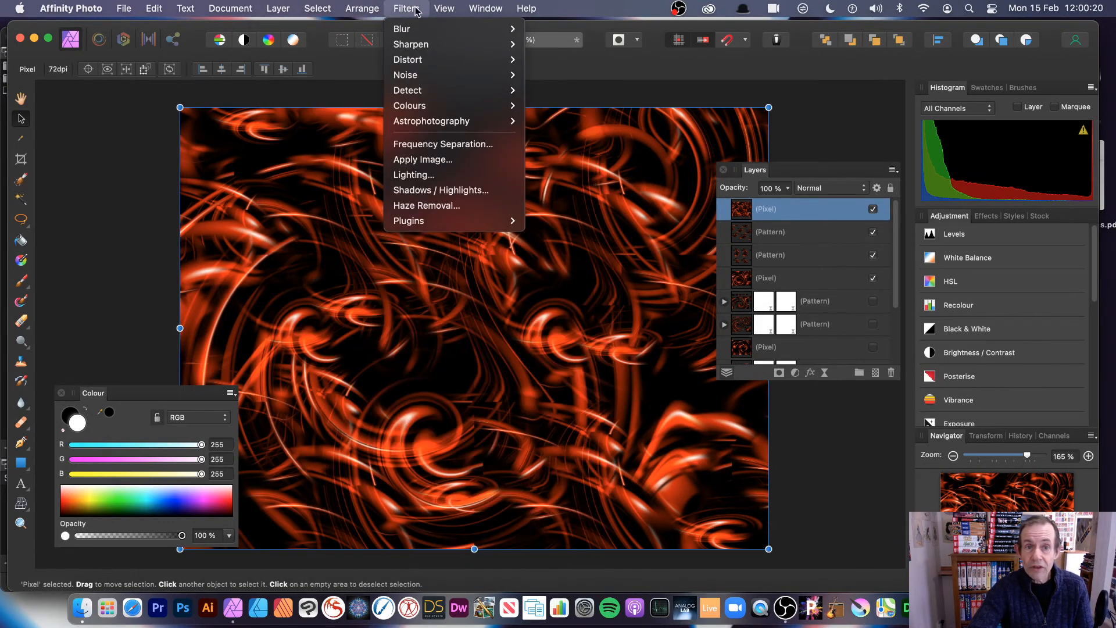
mouse_move(454, 60)
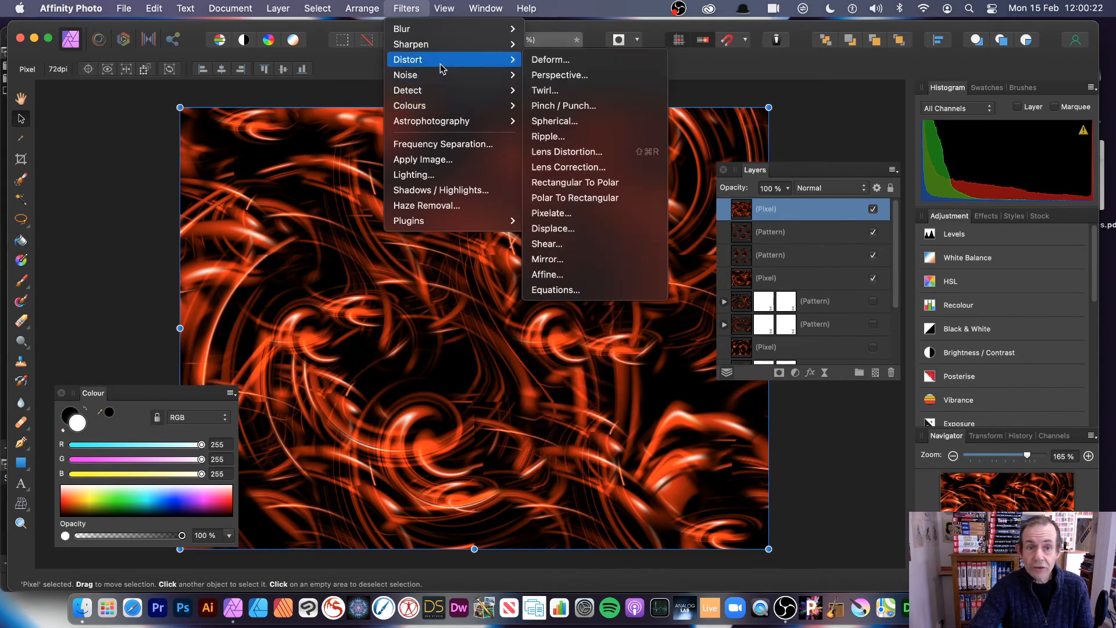
left_click(595, 61)
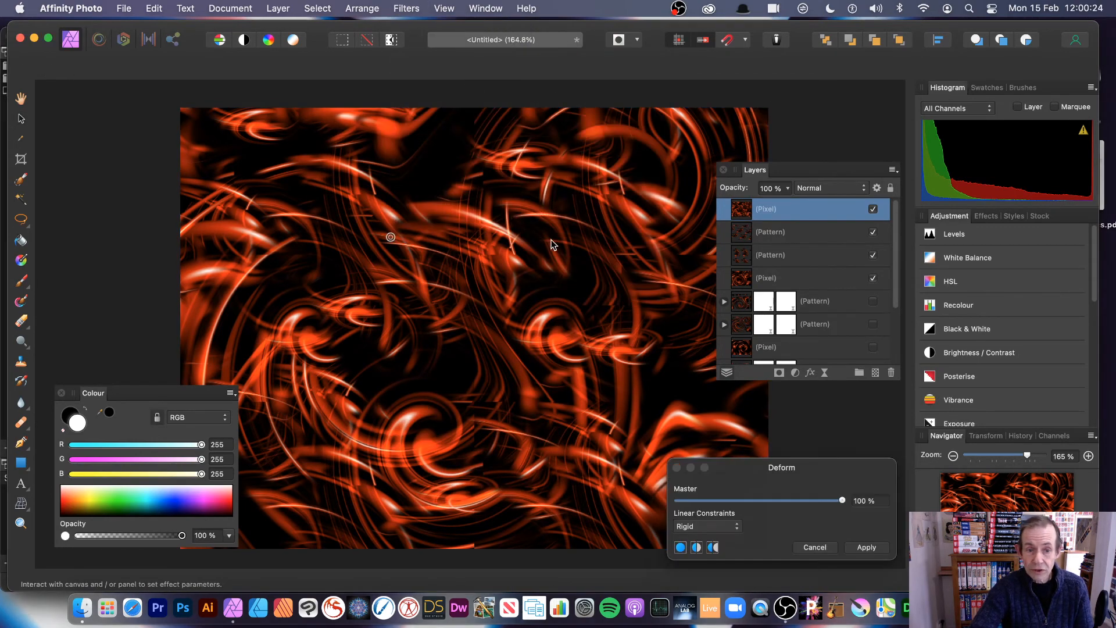
- Warp the merged layer with several deform vectors under Similarity constraints and apply the Deform
left_click_drag(583, 290, 689, 87)
left_click_drag(390, 237, 602, 377)
left_click_drag(521, 431, 343, 213)
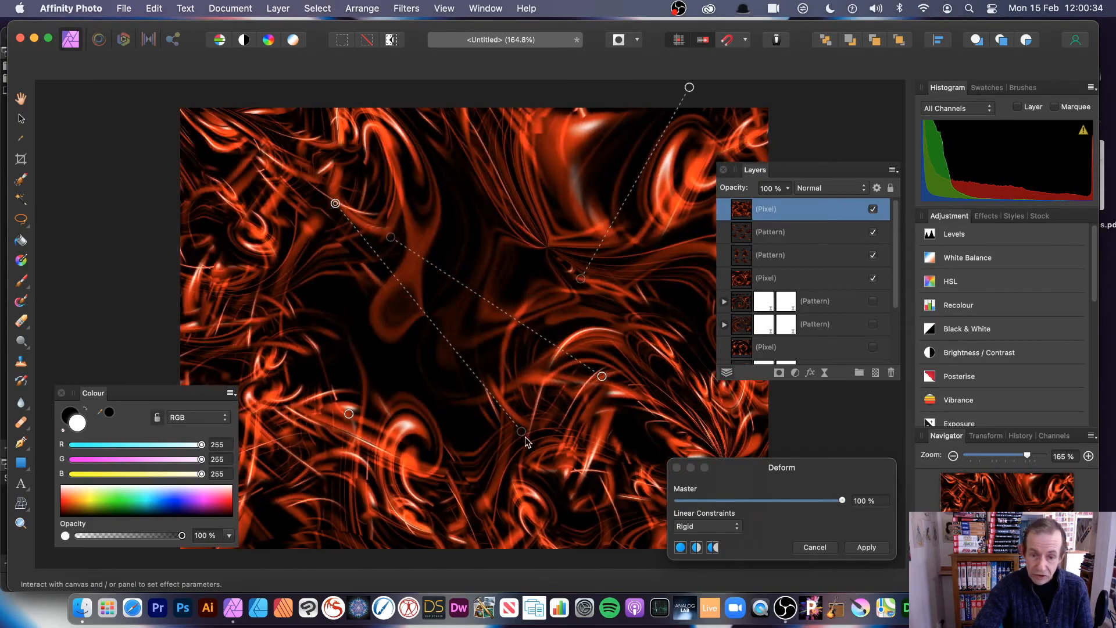
left_click_drag(602, 376, 284, 403)
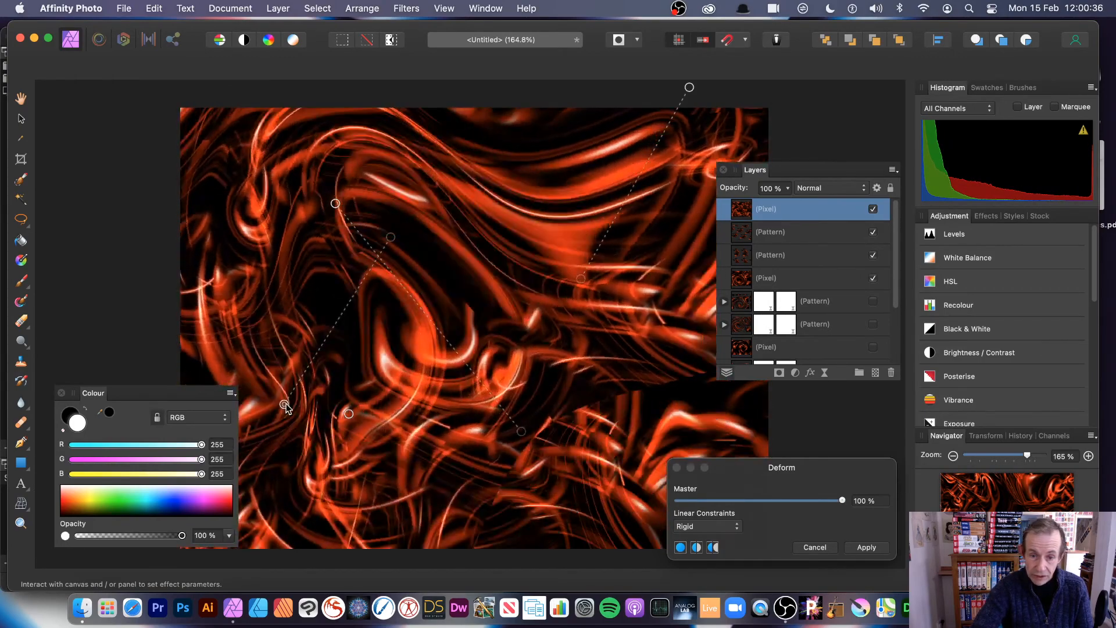
left_click(713, 525)
left_click(703, 540)
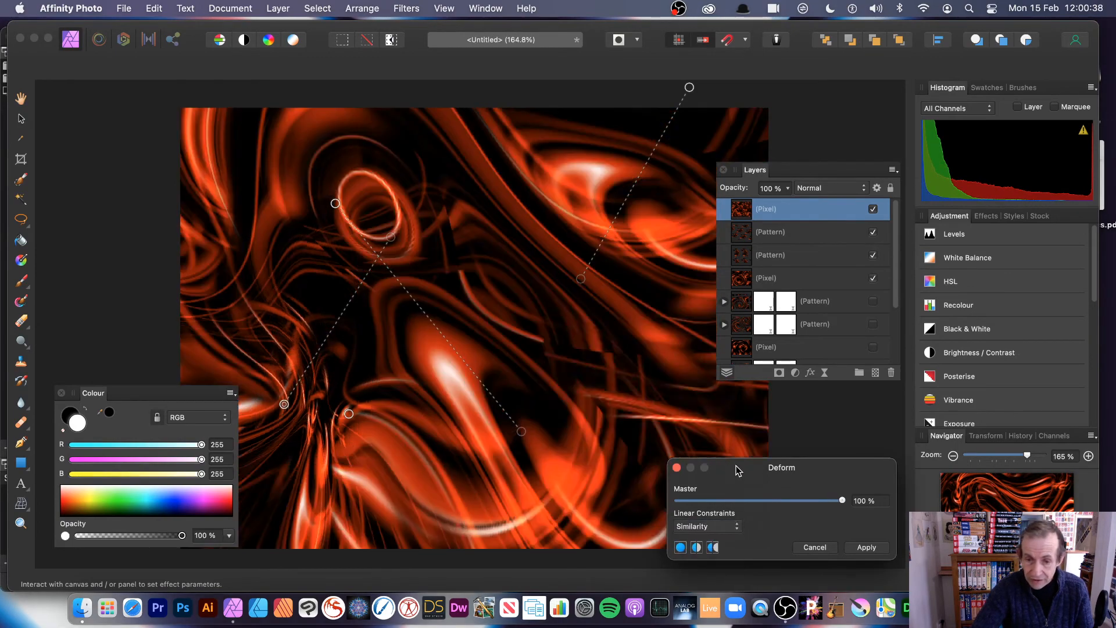
left_click_drag(732, 467, 607, 311)
left_click_drag(335, 203, 263, 219)
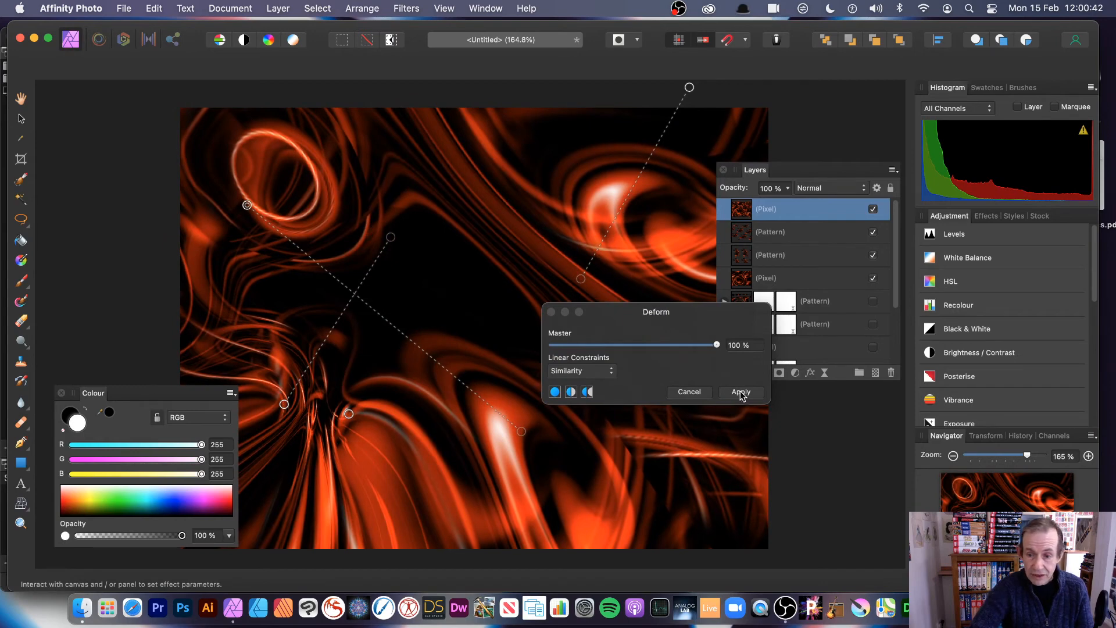
left_click(741, 391)
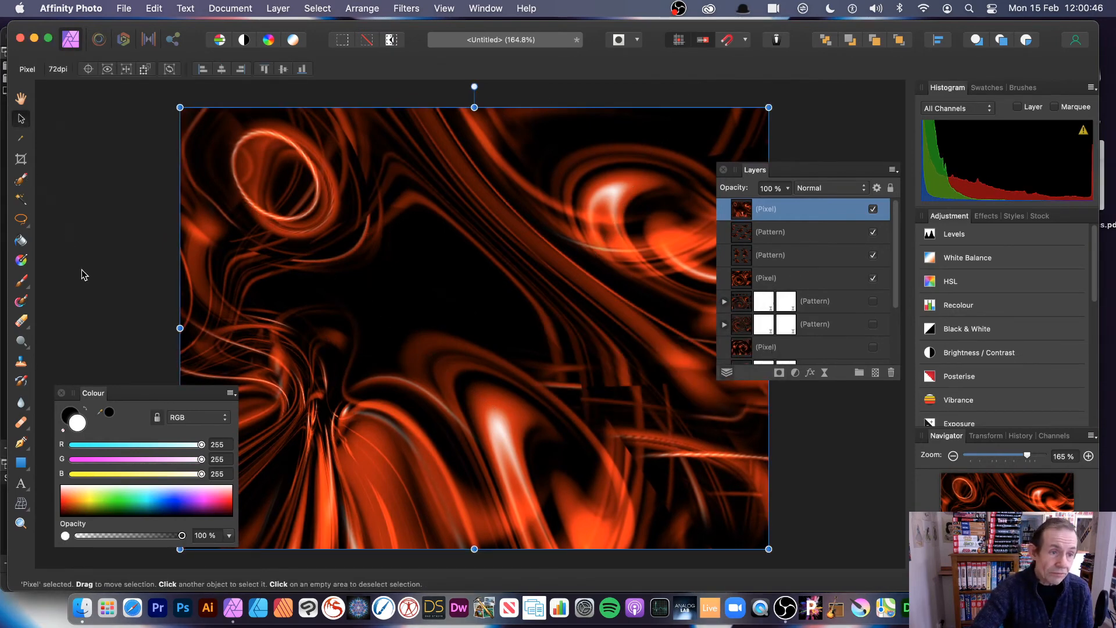
- Lasso a wavy freehand region of the warped swirls and make a new pattern layer from it
mouse_move(21, 219)
left_mouse_down()
mouse_move(70, 224)
mouse_move(76, 303)
mouse_move(79, 290)
left_mouse_up()
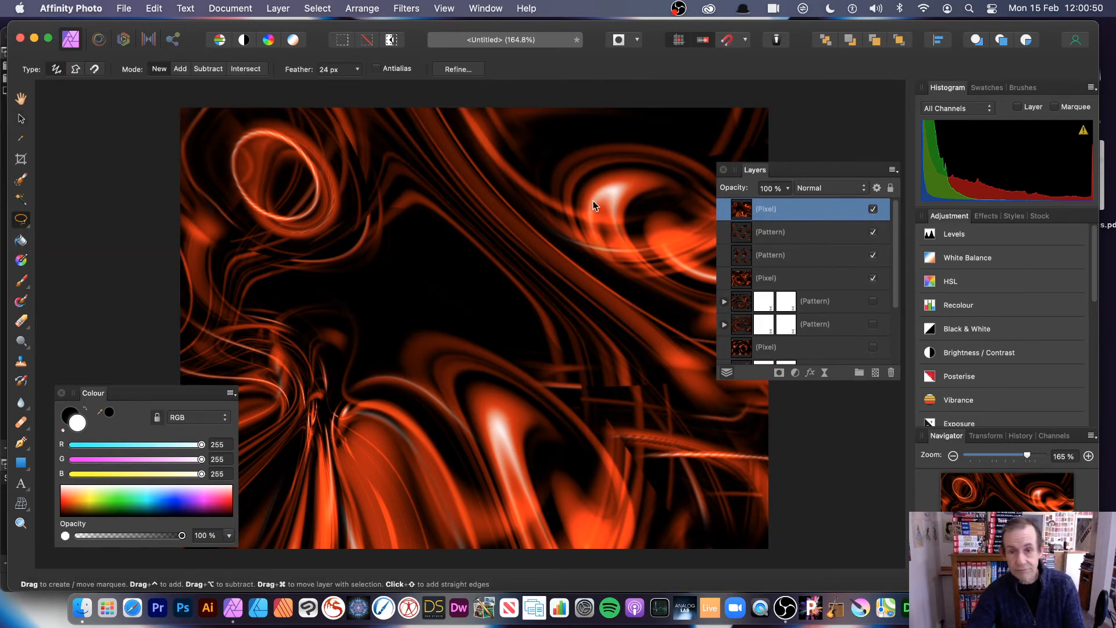
mouse_move(529, 131)
left_mouse_down()
mouse_move(649, 180)
mouse_move(698, 156)
mouse_move(711, 184)
mouse_move(663, 226)
mouse_move(645, 346)
mouse_move(572, 402)
mouse_move(458, 436)
mouse_move(354, 441)
mouse_move(354, 387)
mouse_move(455, 382)
mouse_move(539, 358)
mouse_move(365, 298)
mouse_move(291, 244)
mouse_move(508, 316)
mouse_move(501, 289)
mouse_move(436, 248)
mouse_move(316, 136)
mouse_move(272, 128)
mouse_move(272, 112)
mouse_move(405, 156)
mouse_move(448, 217)
mouse_move(541, 219)
left_mouse_up()
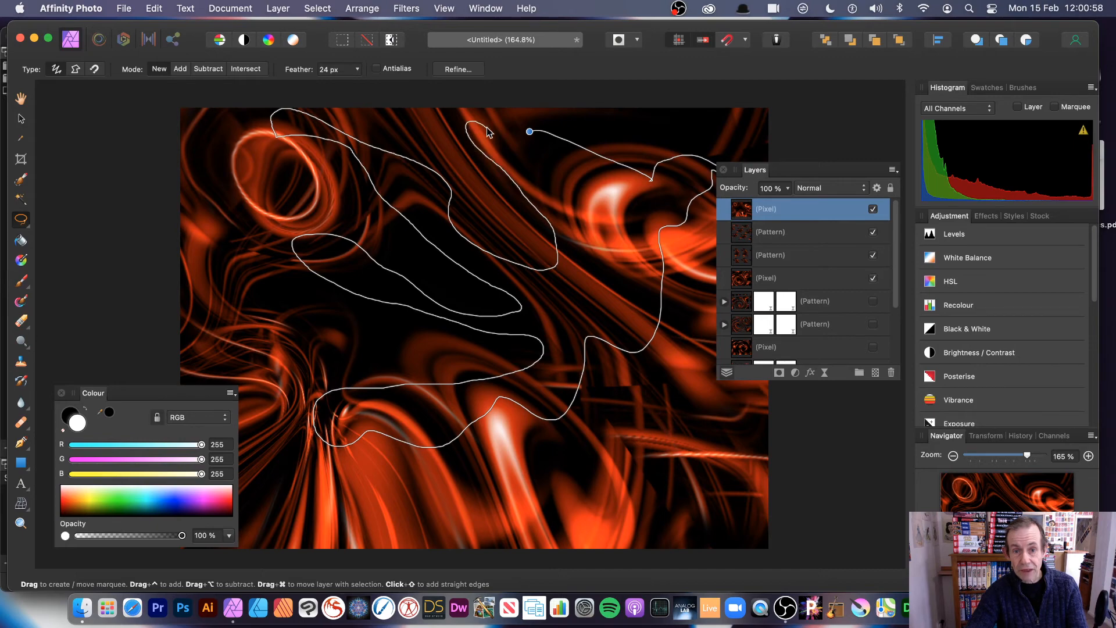
mouse_move(486, 126)
left_mouse_down()
mouse_move(550, 204)
mouse_move(612, 233)
left_mouse_up()
left_click_drag(539, 155, 521, 109)
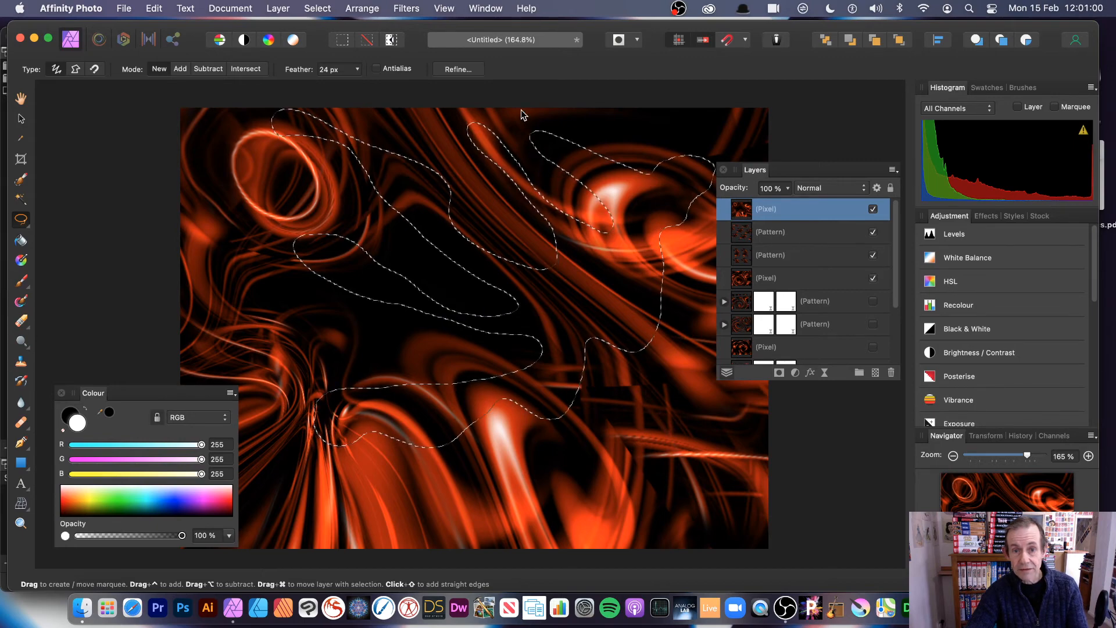
left_click(278, 8)
left_click(325, 160)
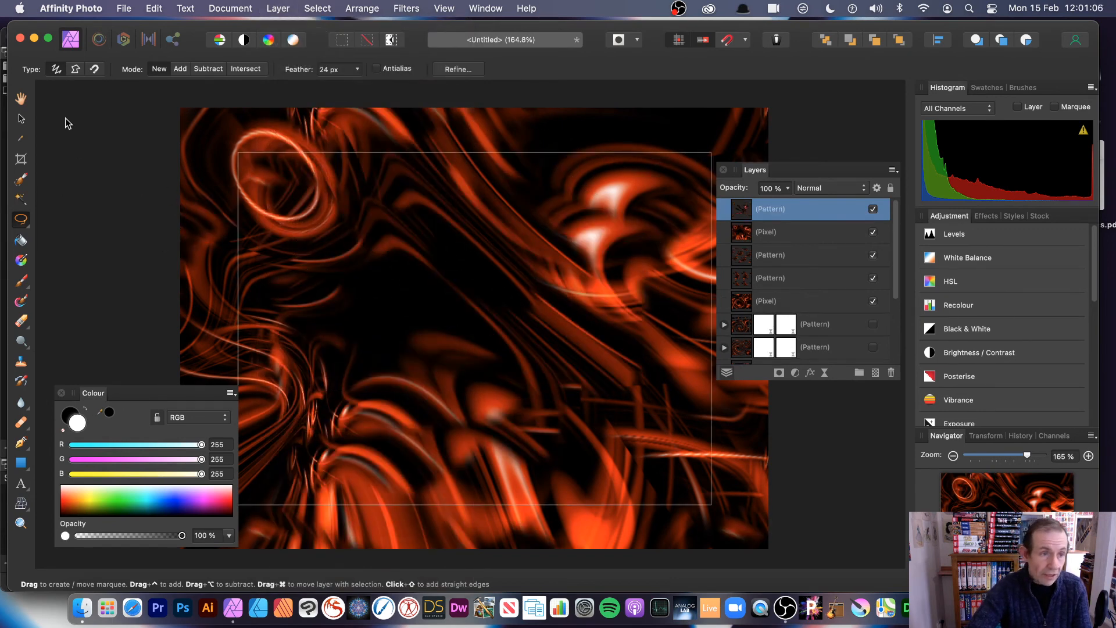
- Rescale the top pattern layer's tiles, shrinking then slightly enlarging them
left_click(21, 118)
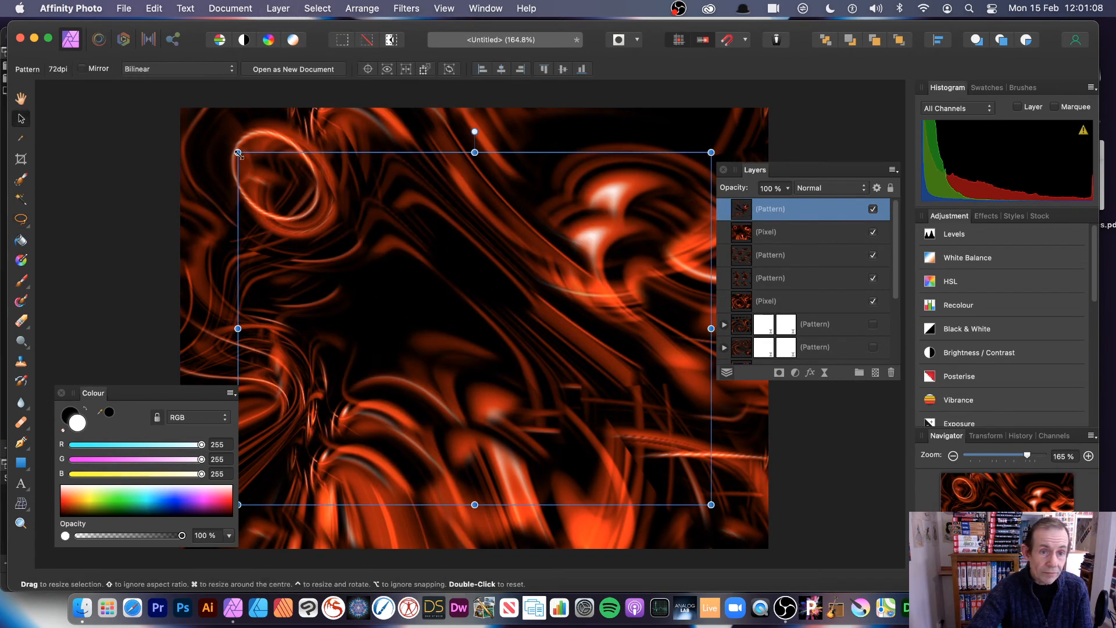
left_click_drag(240, 152, 375, 201)
left_click_drag(548, 378, 579, 401)
- Duplicate the pattern layer, then move and rotate the duplicate's tiles diagonally
left_click(281, 9)
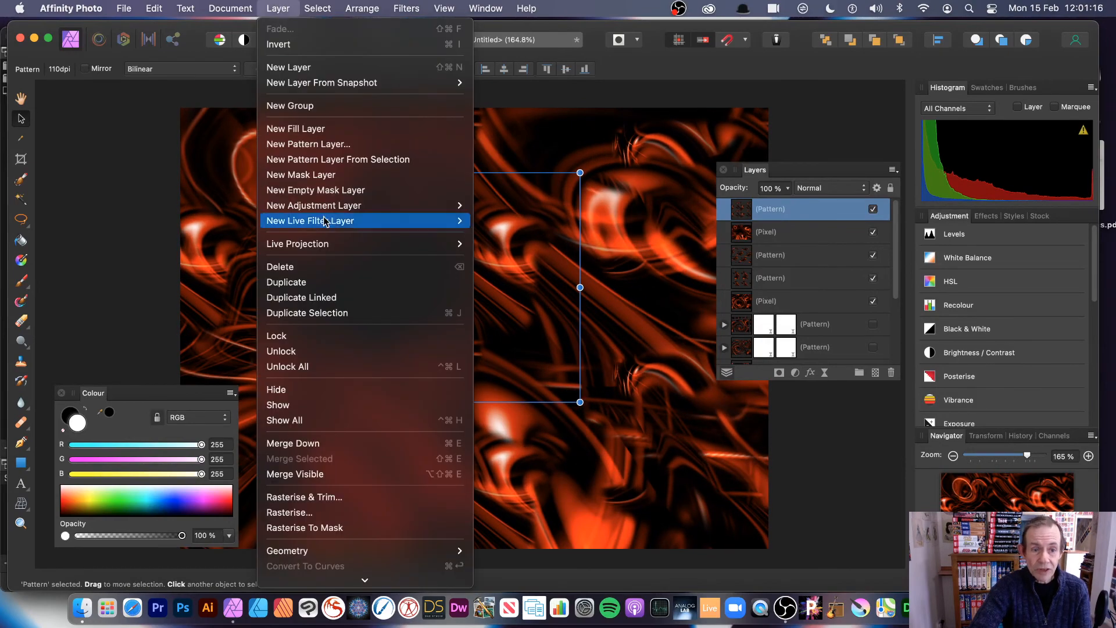
left_click(368, 285)
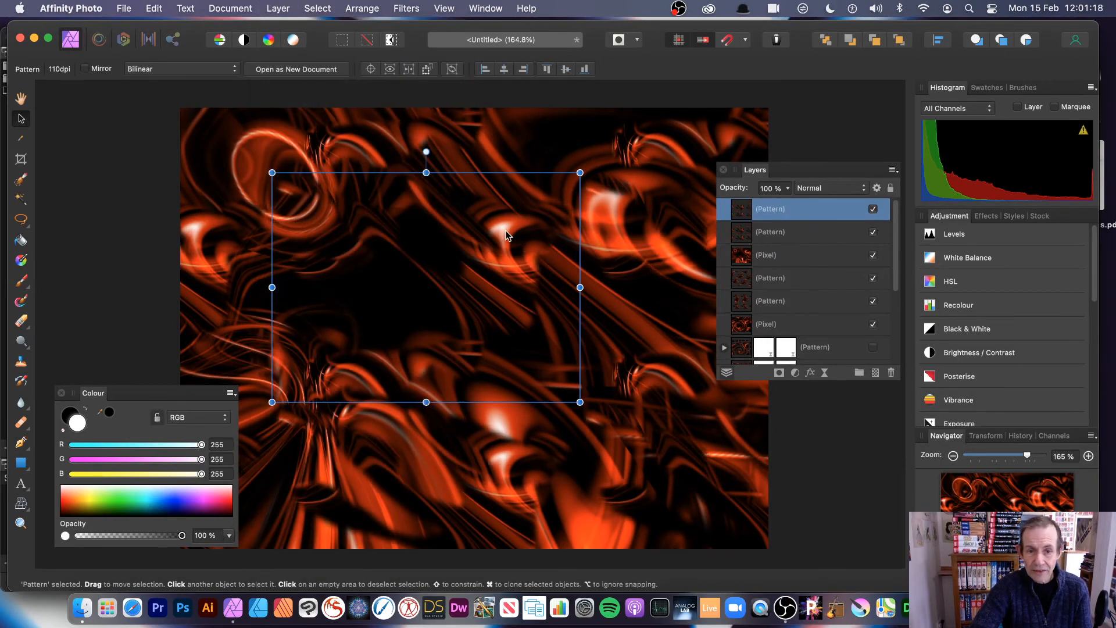
left_click_drag(507, 235, 343, 152)
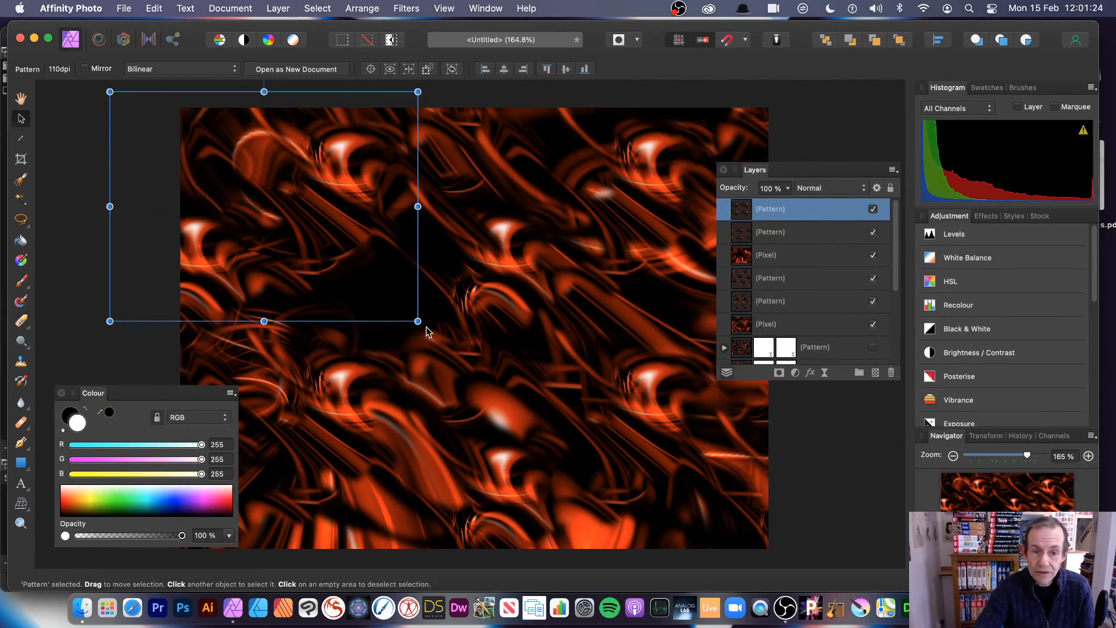
mouse_move(426, 322)
left_mouse_down()
mouse_move(340, 375)
mouse_move(435, 304)
left_mouse_up()
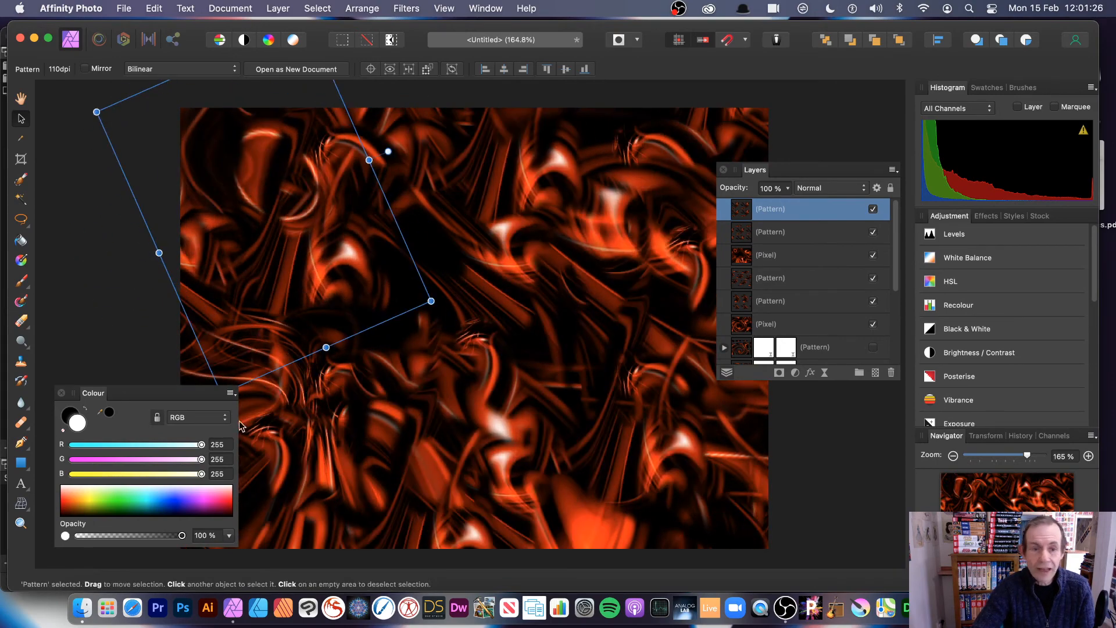
left_click_drag(338, 276, 346, 322)
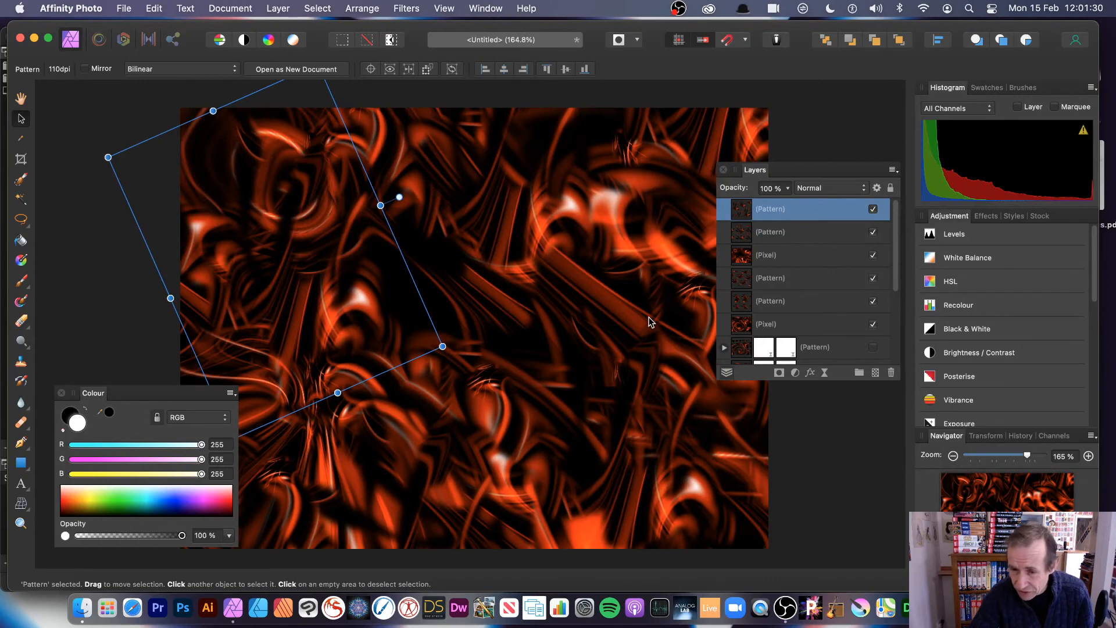
- Add an HSL Shift with hue 102° and nest it in the top pattern layer
left_click(272, 8)
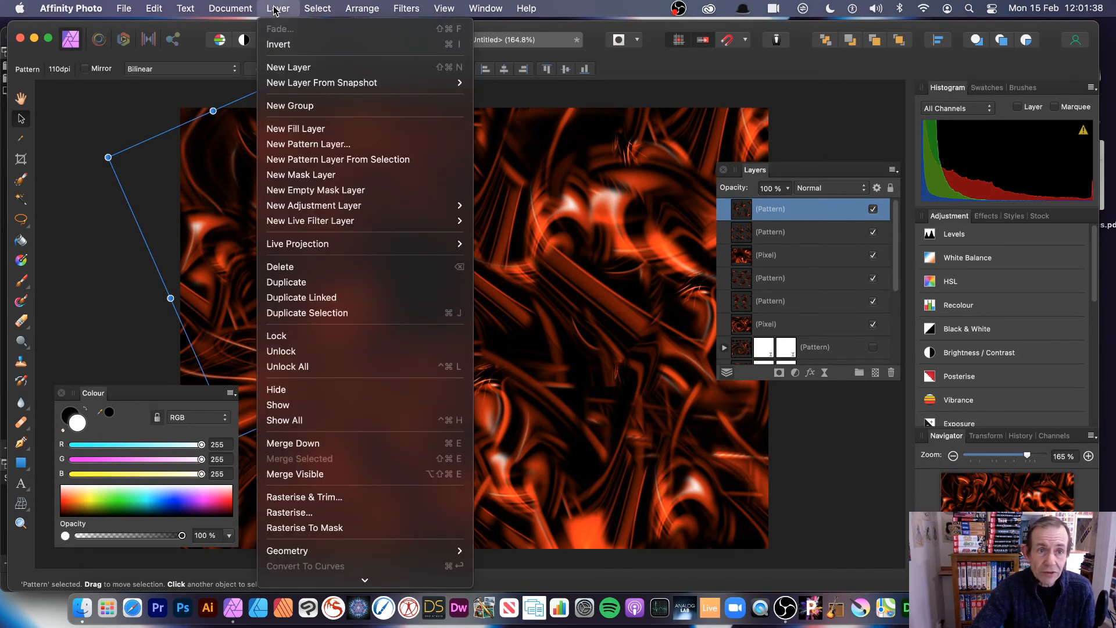
mouse_move(407, 205)
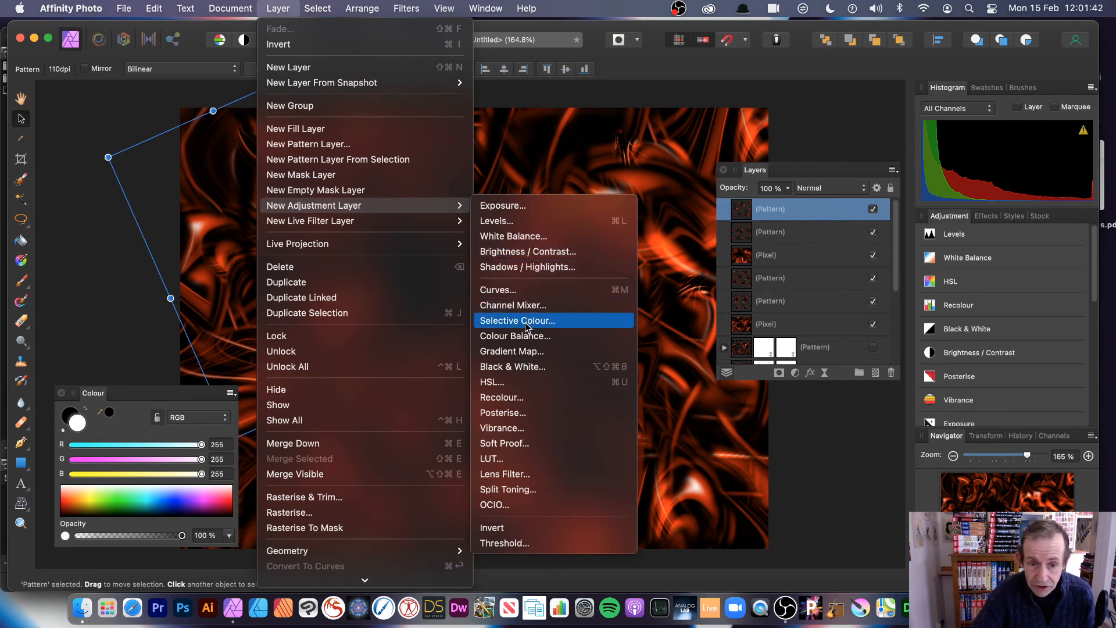
key("Escape")
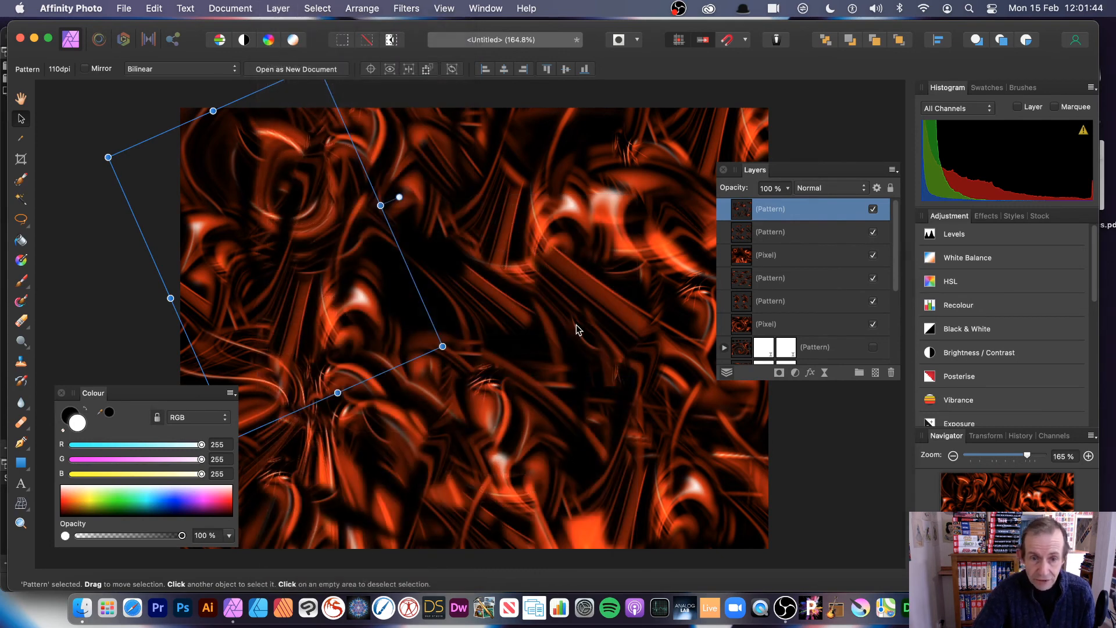
key("super+u")
left_click_drag(773, 474, 798, 478)
left_click(641, 241)
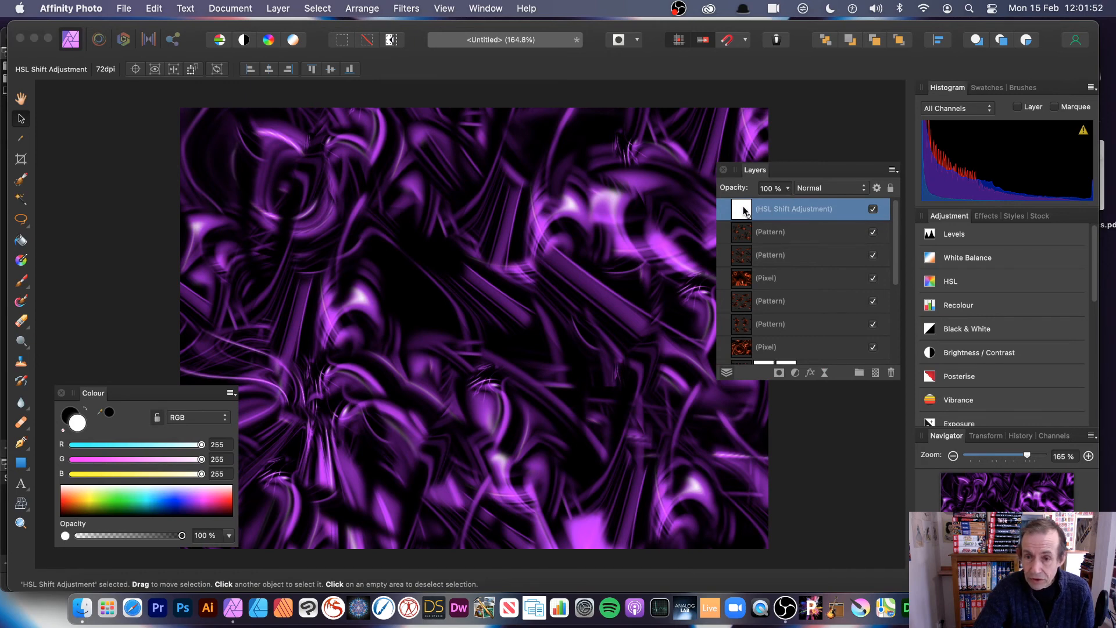
mouse_move(750, 213)
left_mouse_down()
mouse_move(746, 239)
mouse_move(755, 233)
mouse_move(743, 234)
left_mouse_up()
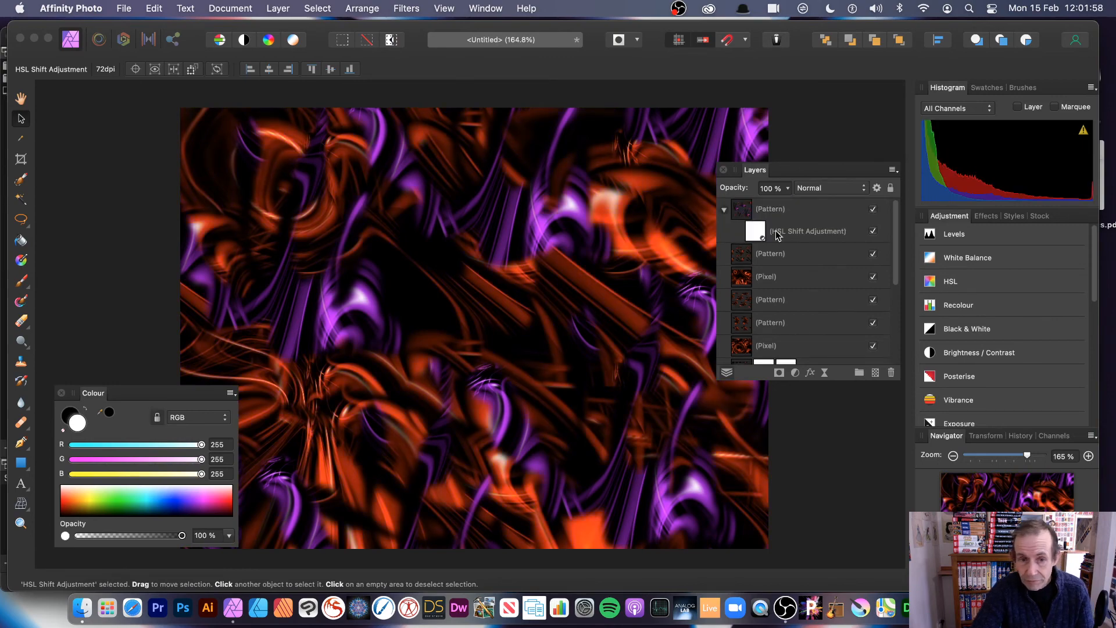
left_click(474, 270)
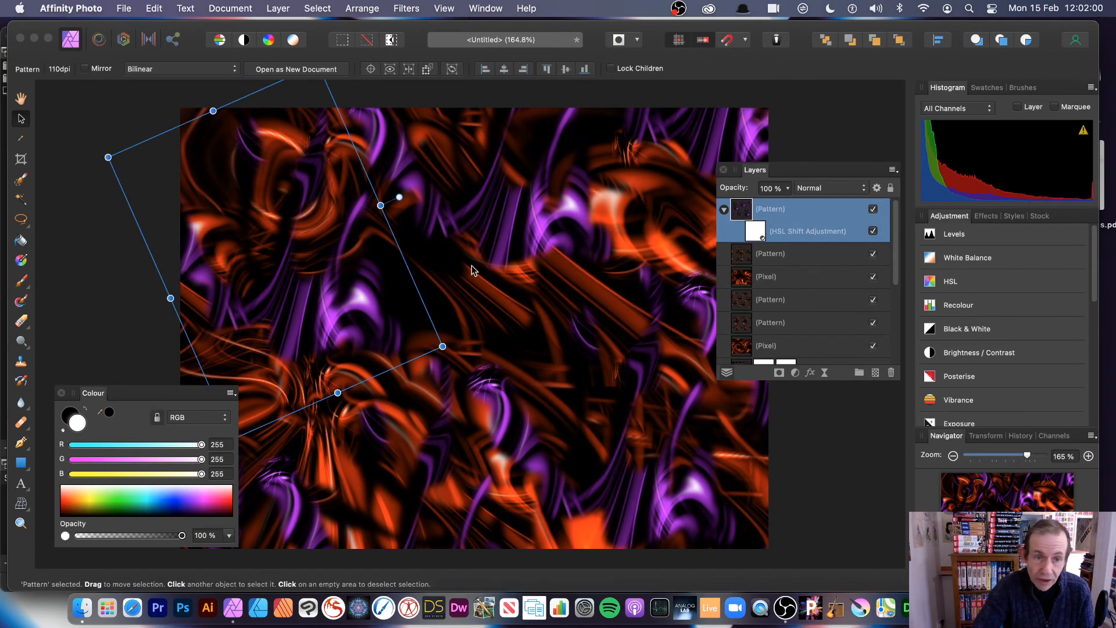
- Shrink and reposition the purple pattern tiles, then rescale the orange pattern layer's tiles
left_click_drag(442, 347, 339, 287)
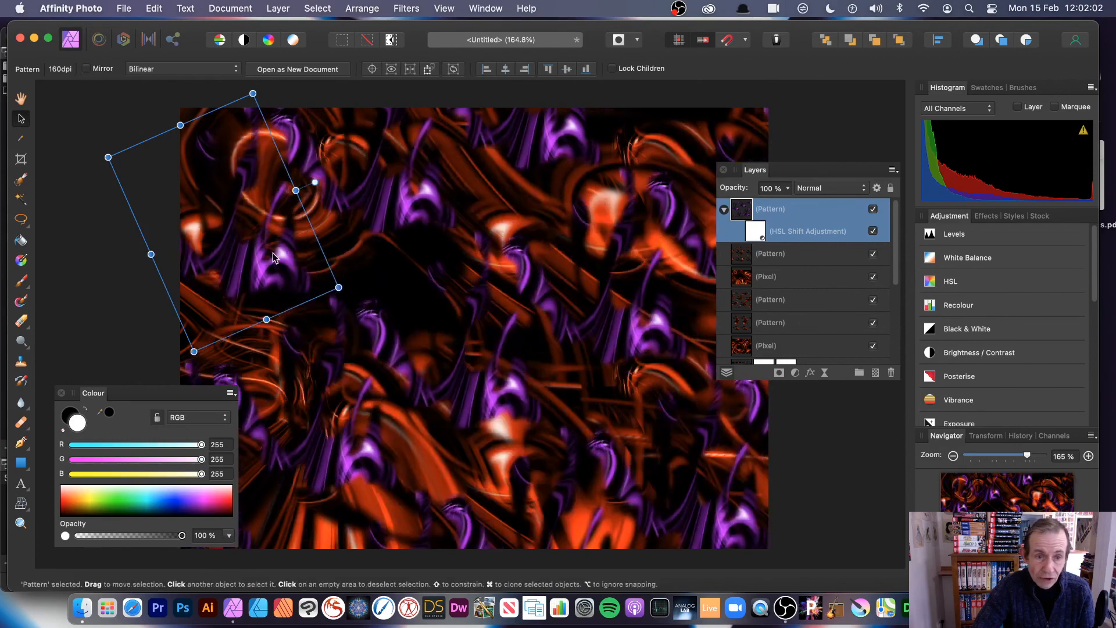
left_click_drag(273, 254, 302, 274)
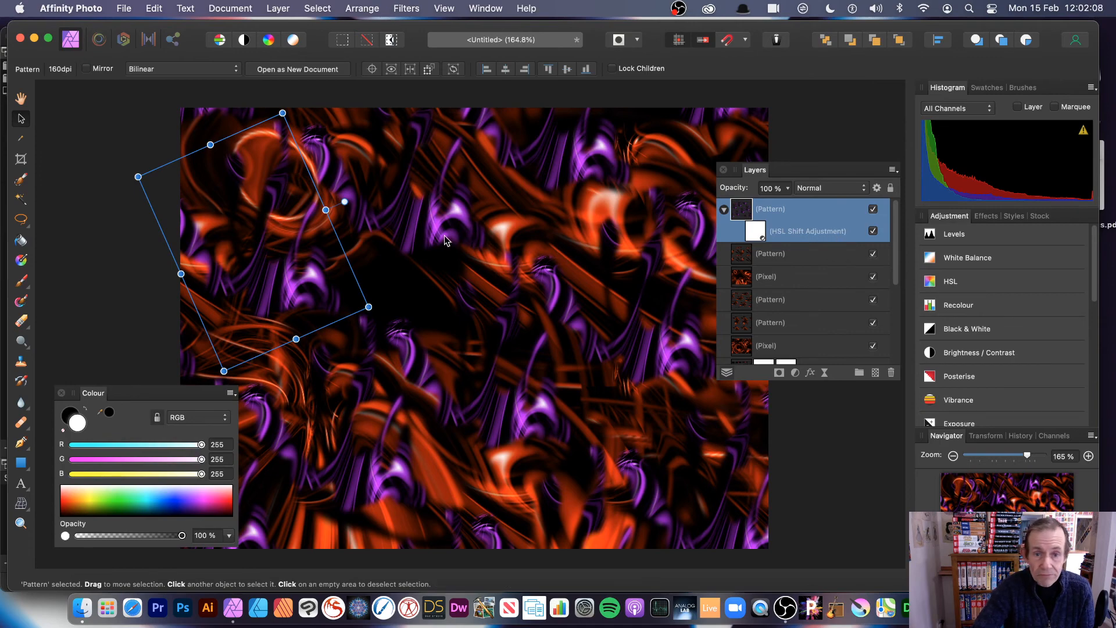
left_click(779, 259)
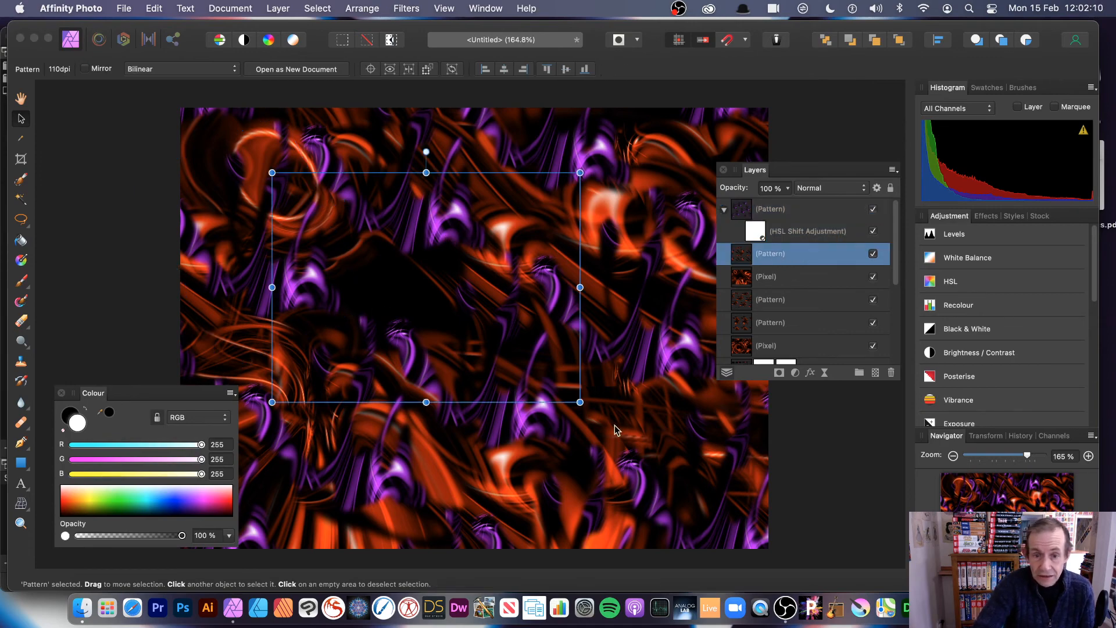
left_click_drag(580, 400, 485, 330)
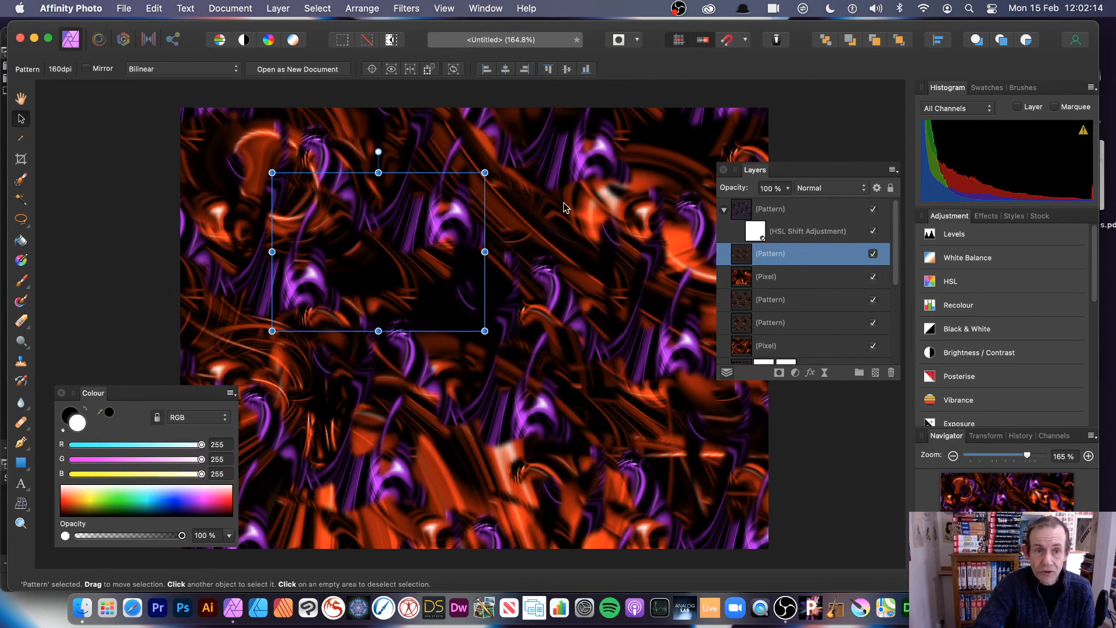
- Attach a Median Blur live filter to the orange pattern layer
left_click(278, 9)
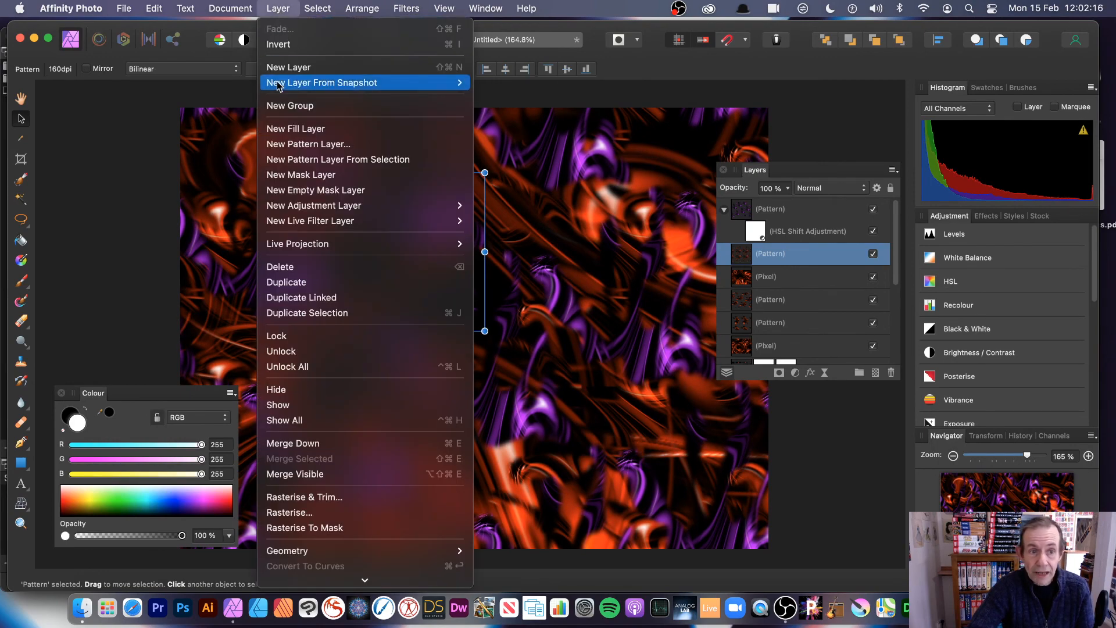
mouse_move(306, 227)
mouse_move(549, 256)
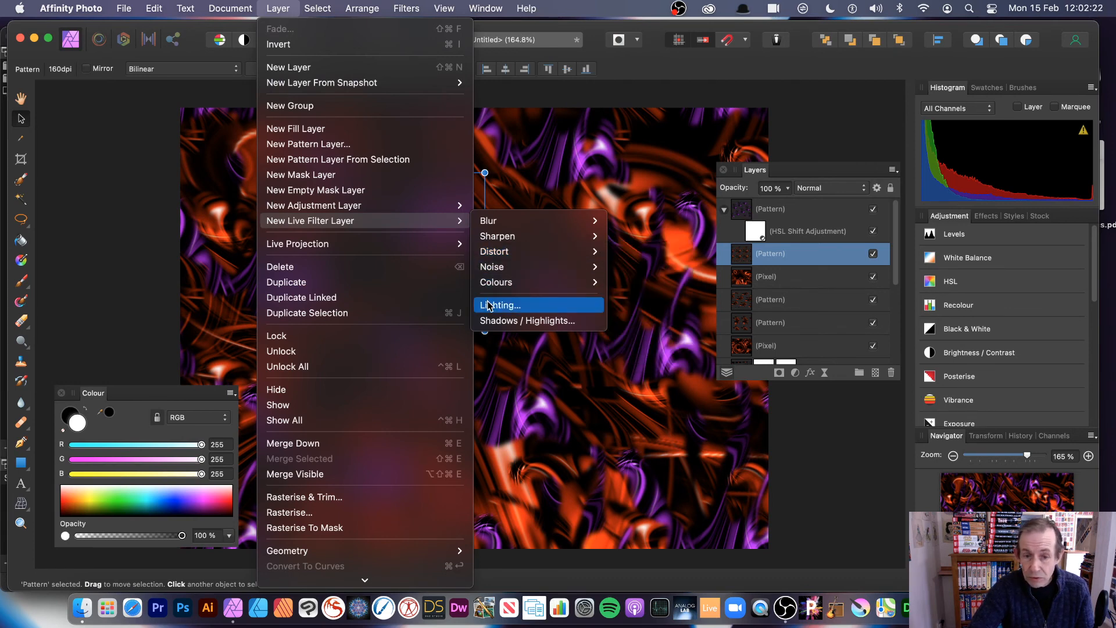
mouse_move(538, 220)
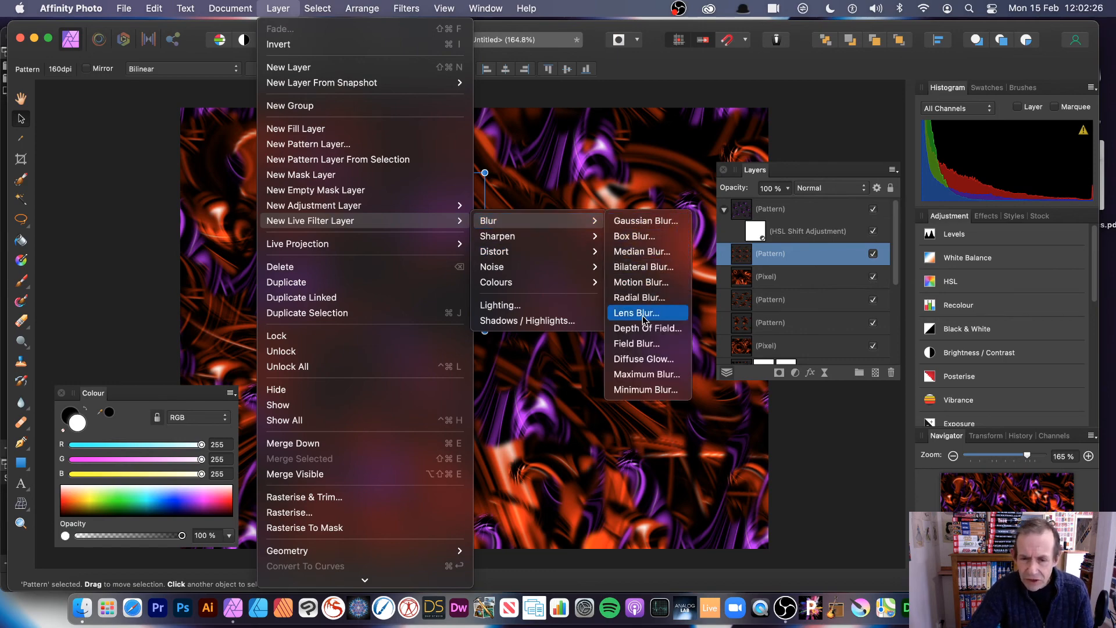
left_click(663, 249)
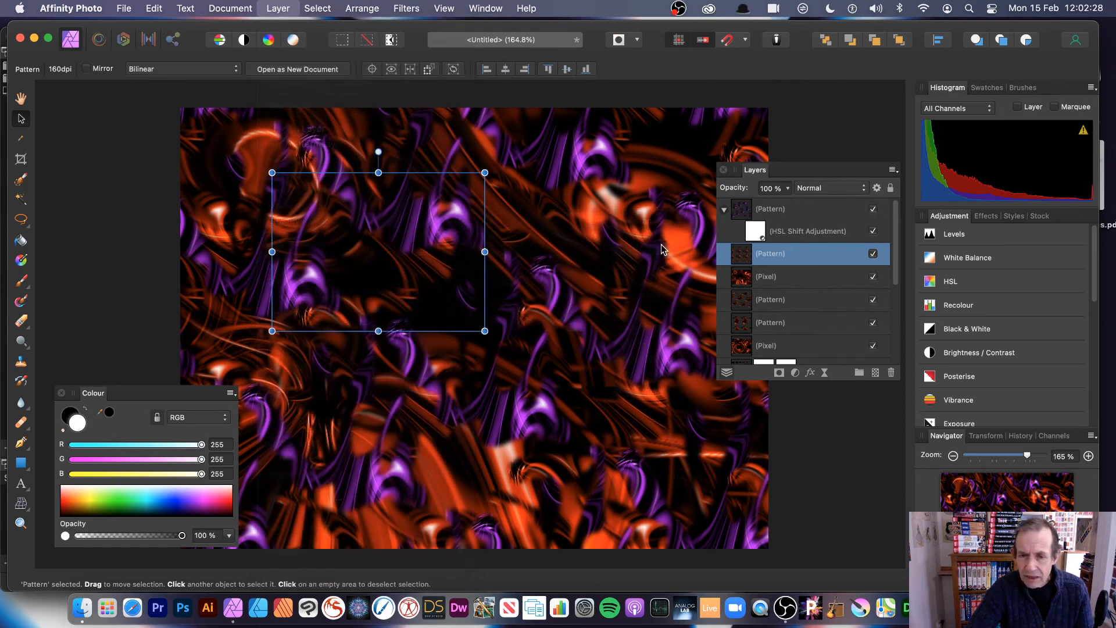
- Raise the Median Blur radius, then merge all visible layers into a new pixel layer
mouse_move(727, 528)
left_mouse_down()
mouse_move(765, 530)
mouse_move(727, 530)
left_mouse_up()
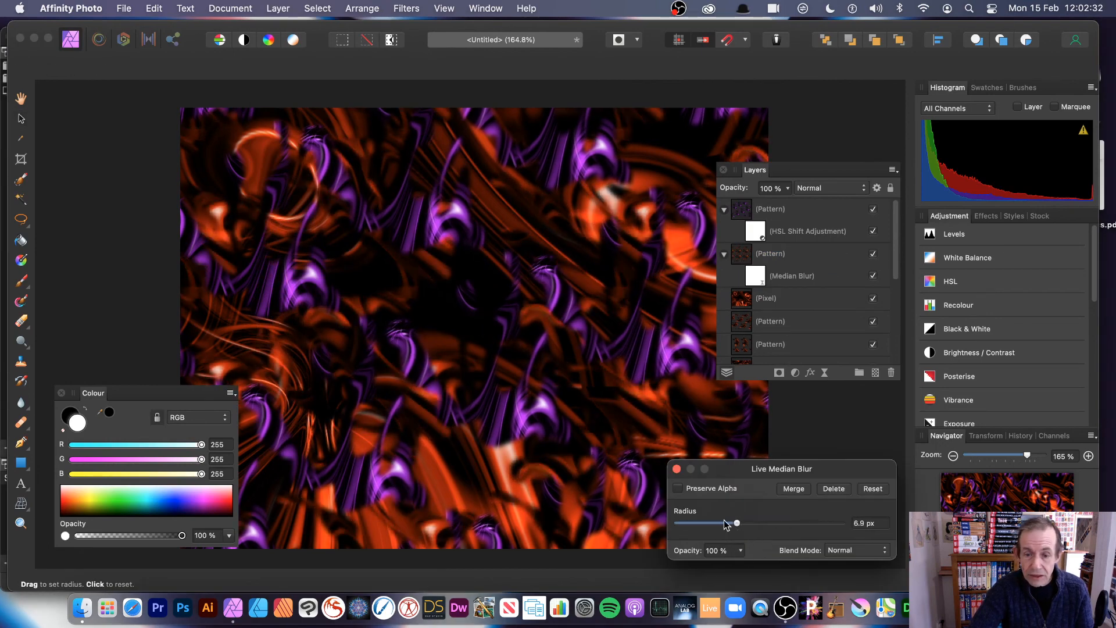
left_click(676, 468)
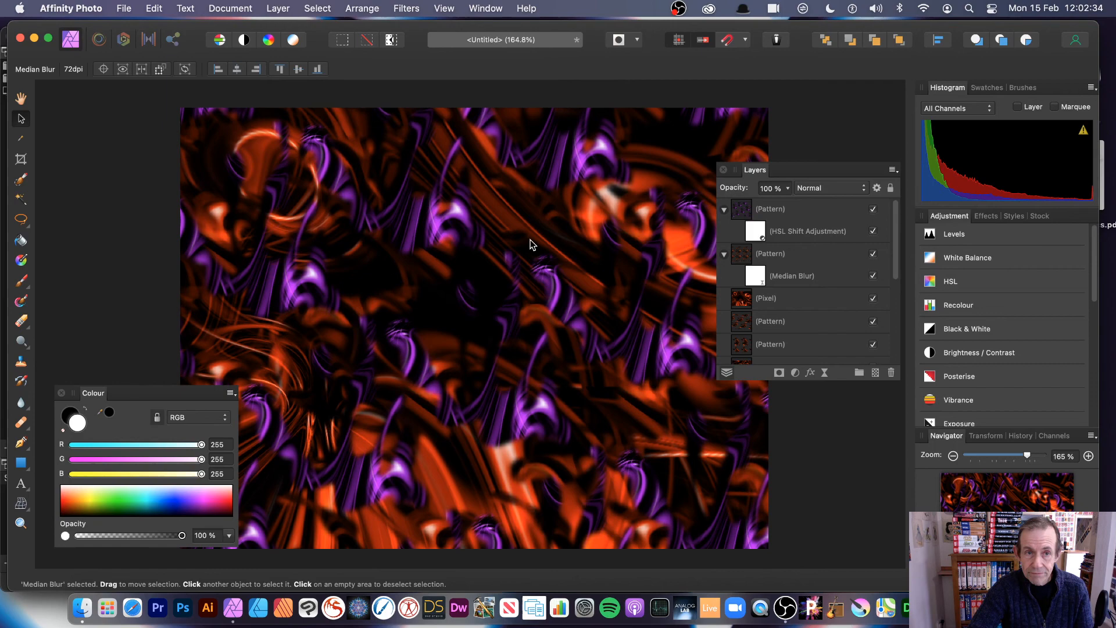
left_click(278, 8)
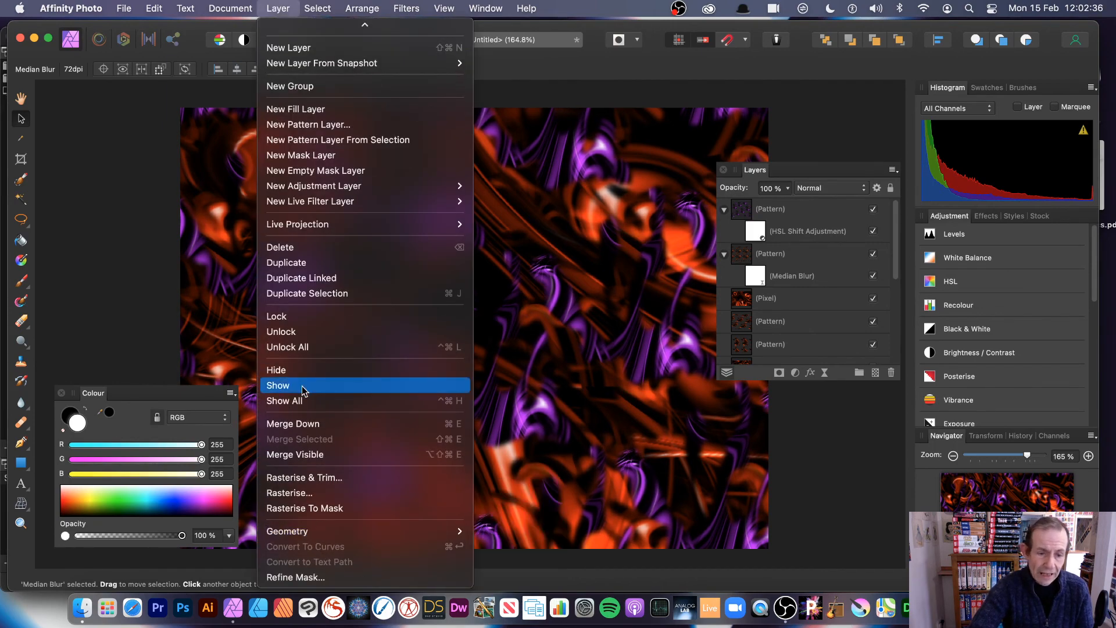
left_click(305, 454)
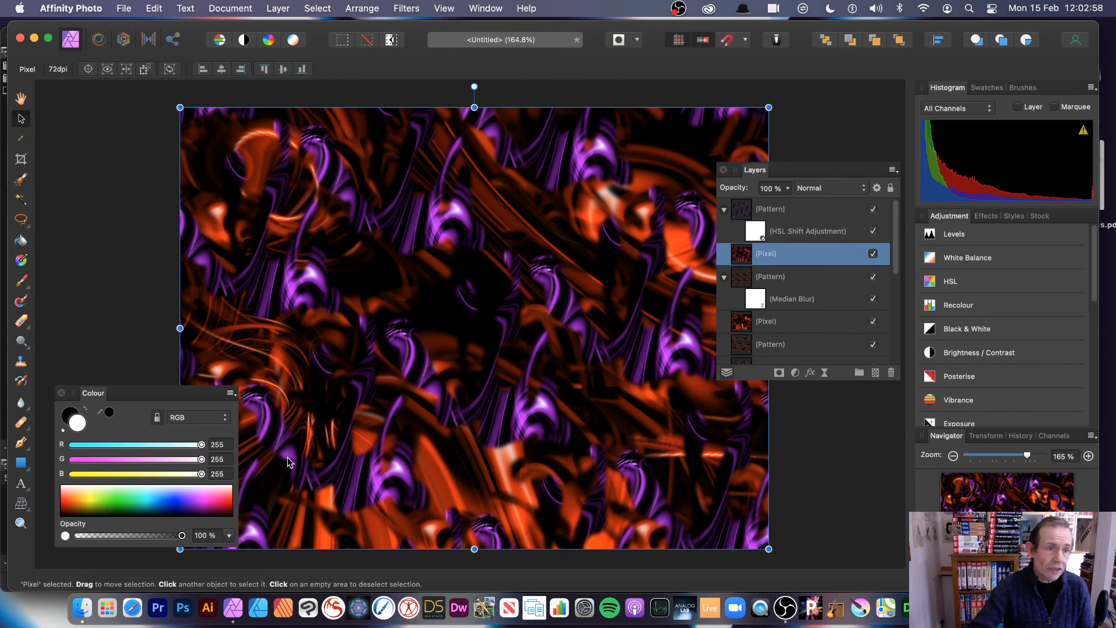
left_click(21, 219)
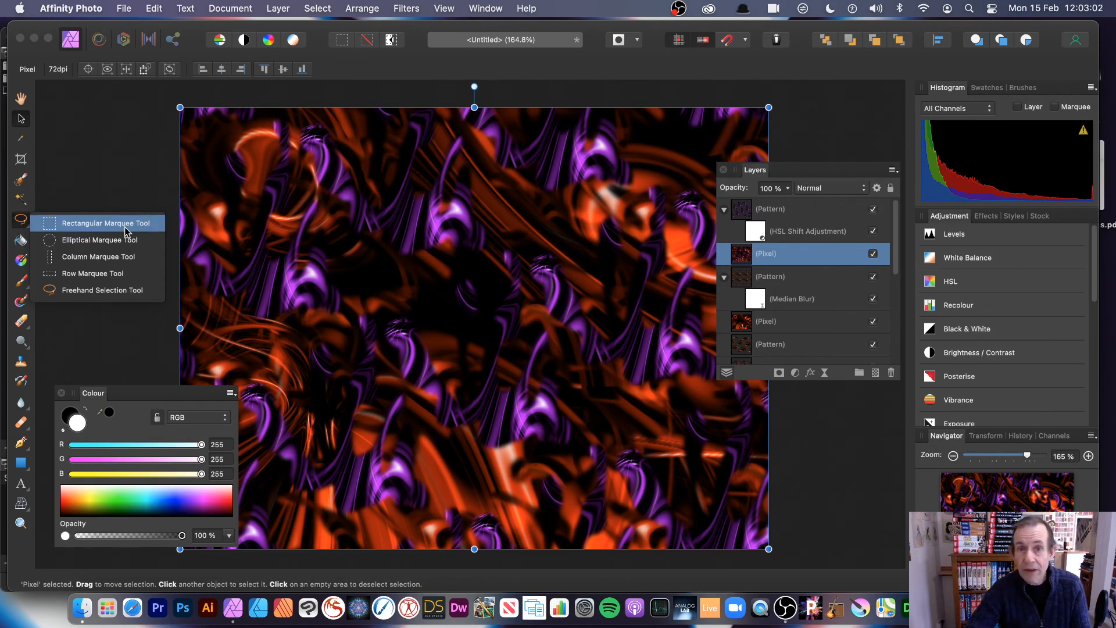
left_click(388, 246)
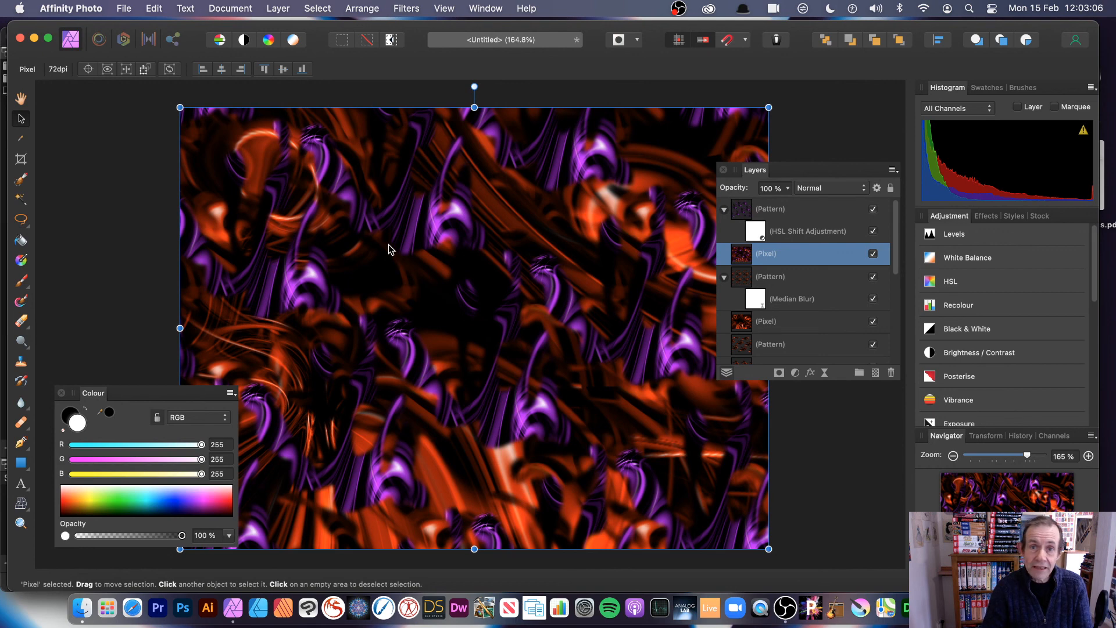